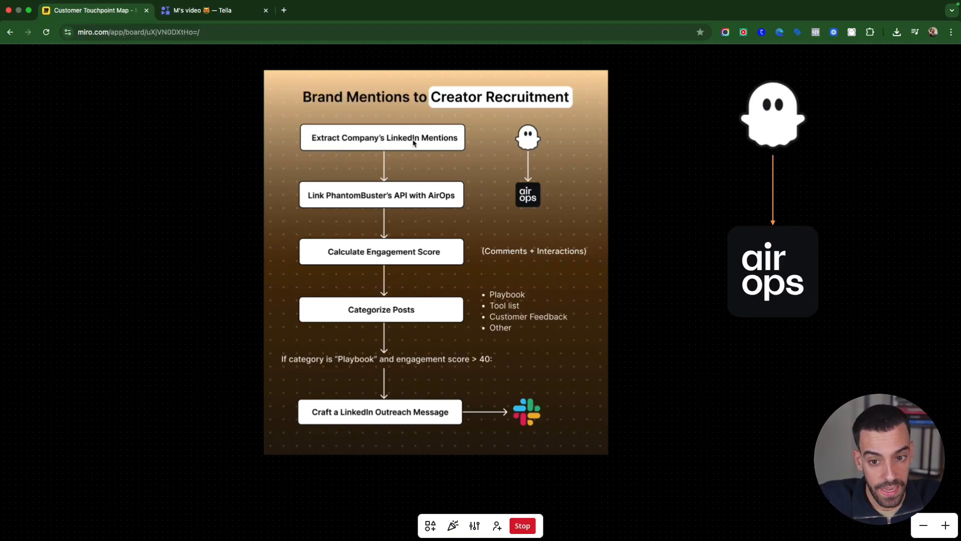
Review the opening stages of the Brand Mentions to Creator Recruitment flowchart, from extracting LinkedIn mentions to calculating the engagement score
{"action": "scroll", "coordinate": [423, 138], "scroll_direction": "down", "scroll_amount": 2}
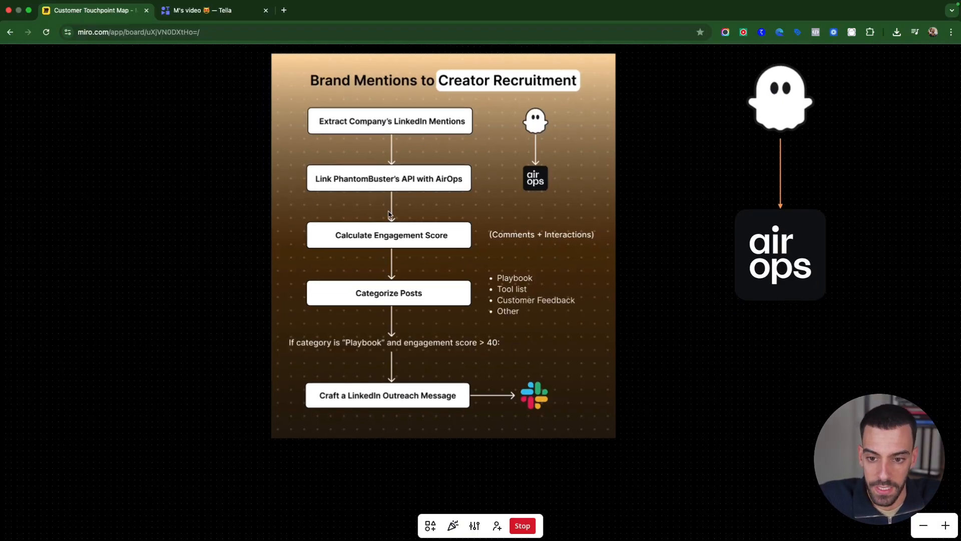
{"action": "scroll", "coordinate": [391, 215], "scroll_direction": "down", "scroll_amount": 1}
{"action": "scroll", "coordinate": [457, 169], "scroll_direction": "down", "scroll_amount": 1}
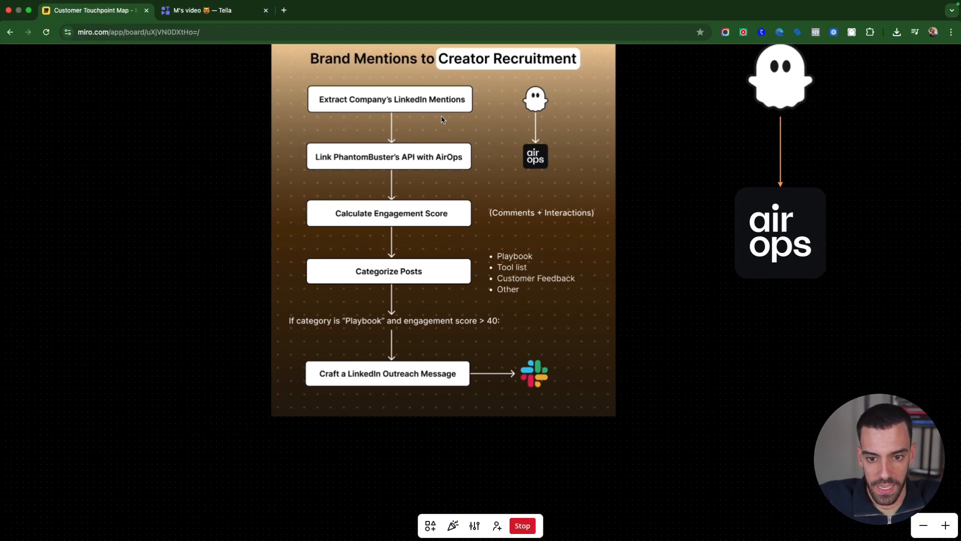
{"action": "scroll", "coordinate": [442, 212], "scroll_direction": "down", "scroll_amount": 3}
{"action": "scroll", "coordinate": [442, 210], "scroll_direction": "up", "scroll_amount": 4}
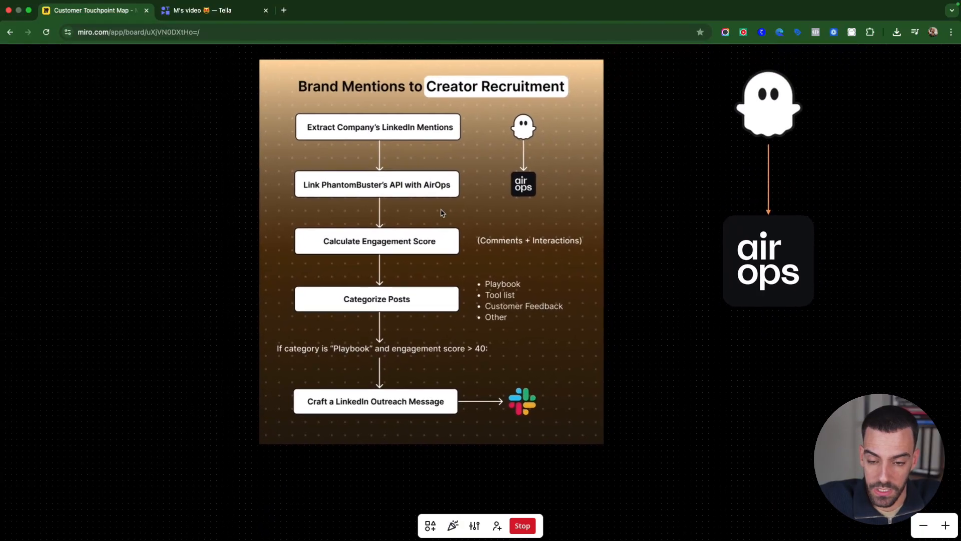
{"action": "scroll", "coordinate": [365, 246], "scroll_direction": "up", "scroll_amount": 1}
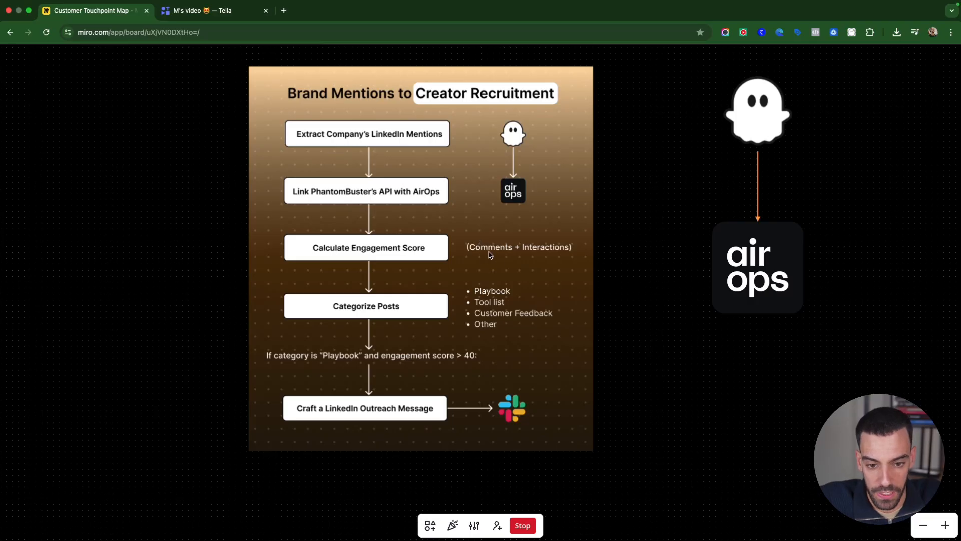
{"action": "scroll", "coordinate": [516, 258], "scroll_direction": "up", "scroll_amount": 1}
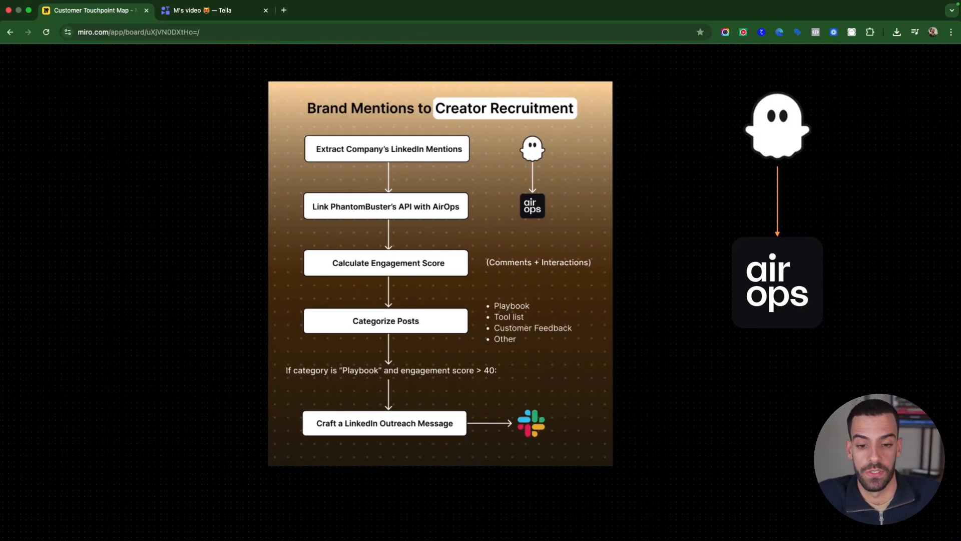
{"action": "scroll", "coordinate": [445, 311], "scroll_direction": "down", "scroll_amount": 3}
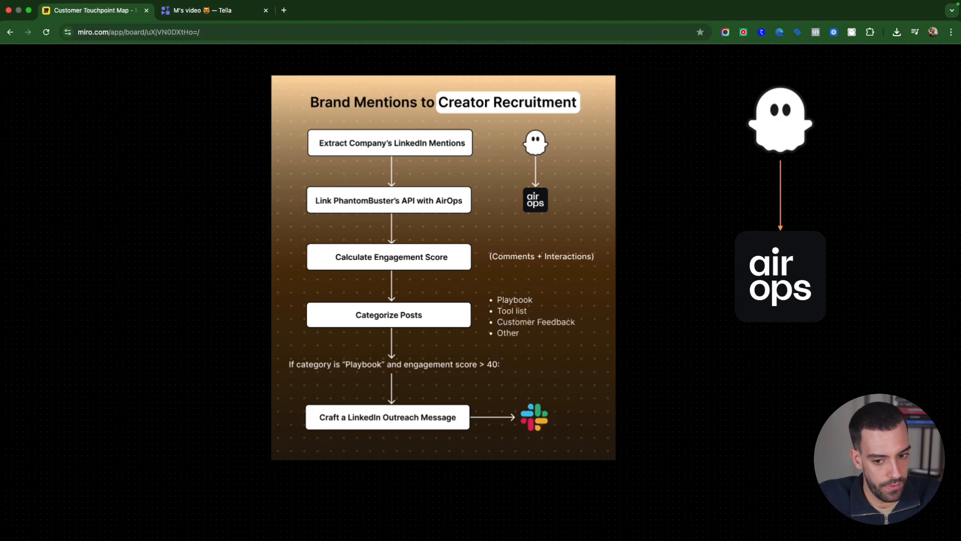
Examine the Categorize Posts stage of the flowchart and its list of post categories
{"action": "scroll", "coordinate": [445, 311], "scroll_direction": "up", "scroll_amount": 2}
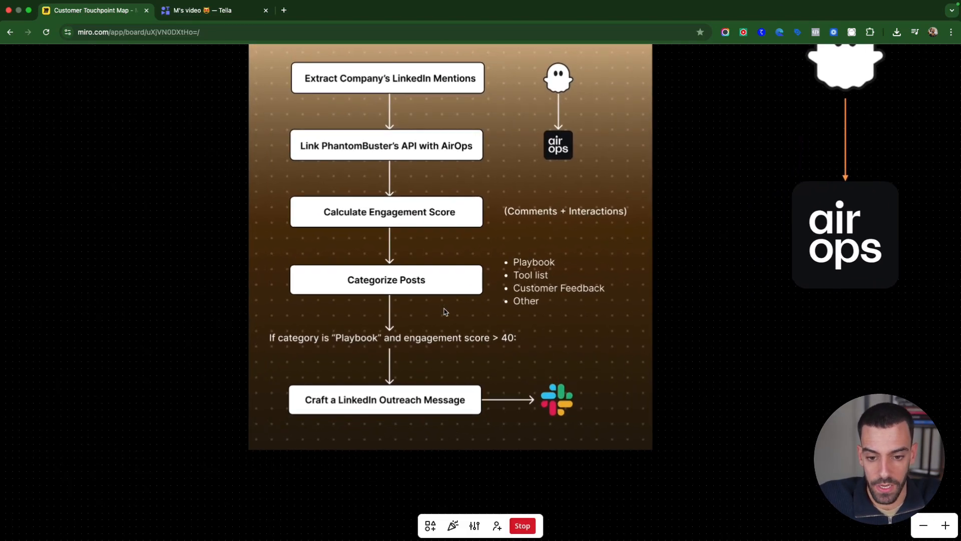
{"action": "scroll", "coordinate": [438, 307], "scroll_direction": "up", "scroll_amount": 1}
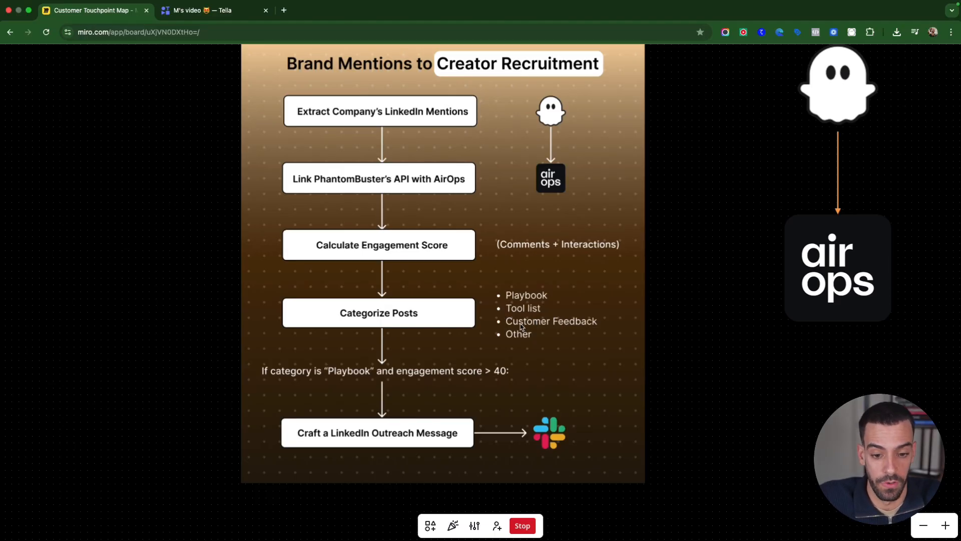
{"action": "scroll", "coordinate": [521, 326], "scroll_direction": "down", "scroll_amount": 1}
{"action": "scroll", "coordinate": [523, 326], "scroll_direction": "up", "scroll_amount": 2}
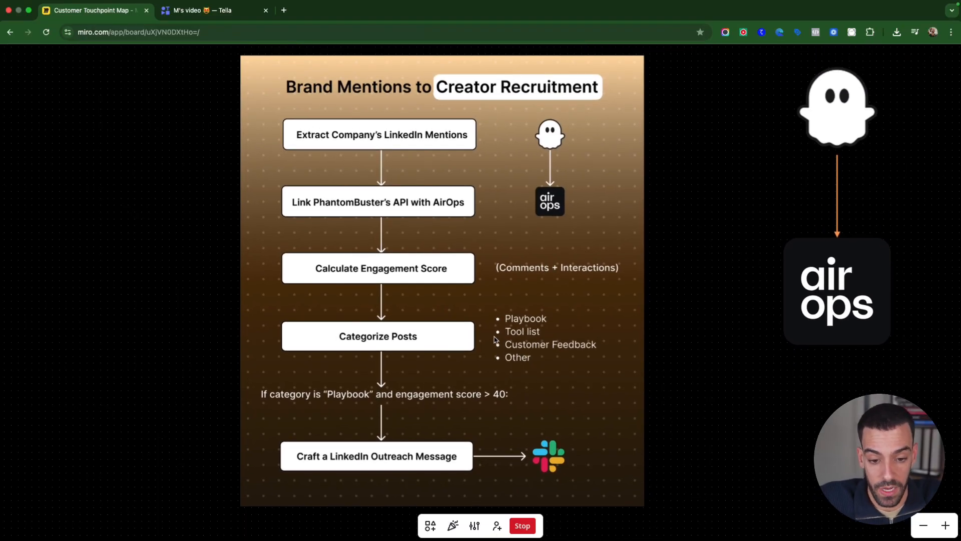
{"action": "scroll", "coordinate": [521, 320], "scroll_direction": "up", "scroll_amount": 2}
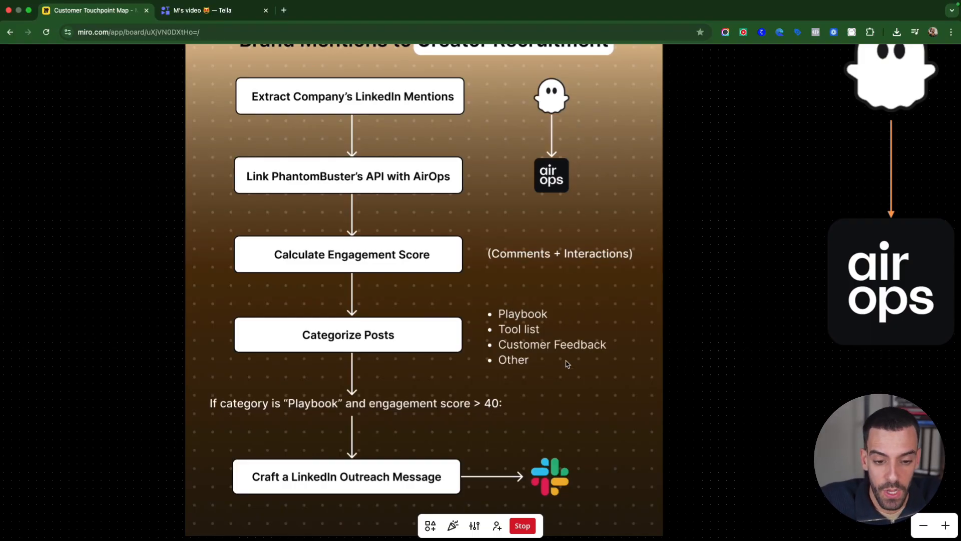
{"action": "scroll", "coordinate": [567, 364], "scroll_direction": "down", "scroll_amount": 1}
{"action": "scroll", "coordinate": [567, 365], "scroll_direction": "up", "scroll_amount": 1}
{"action": "scroll", "coordinate": [425, 359], "scroll_direction": "down", "scroll_amount": 2}
{"action": "scroll", "coordinate": [425, 358], "scroll_direction": "left", "scroll_amount": 2}
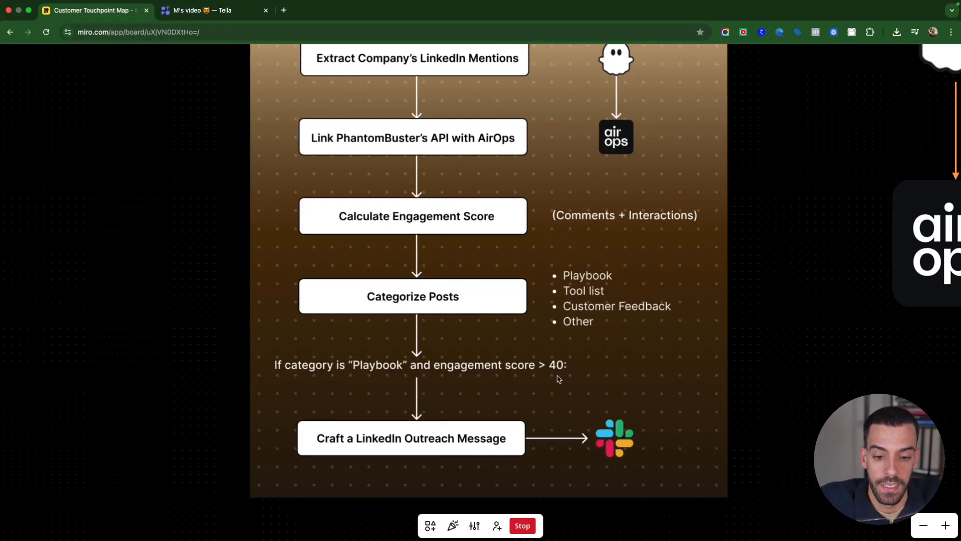
Examine the flowchart's category and engagement score condition and the LinkedIn outreach message stage leading to Slack
{"action": "scroll", "coordinate": [564, 363], "scroll_direction": "up", "scroll_amount": 1}
{"action": "scroll", "coordinate": [565, 363], "scroll_direction": "up", "scroll_amount": 2}
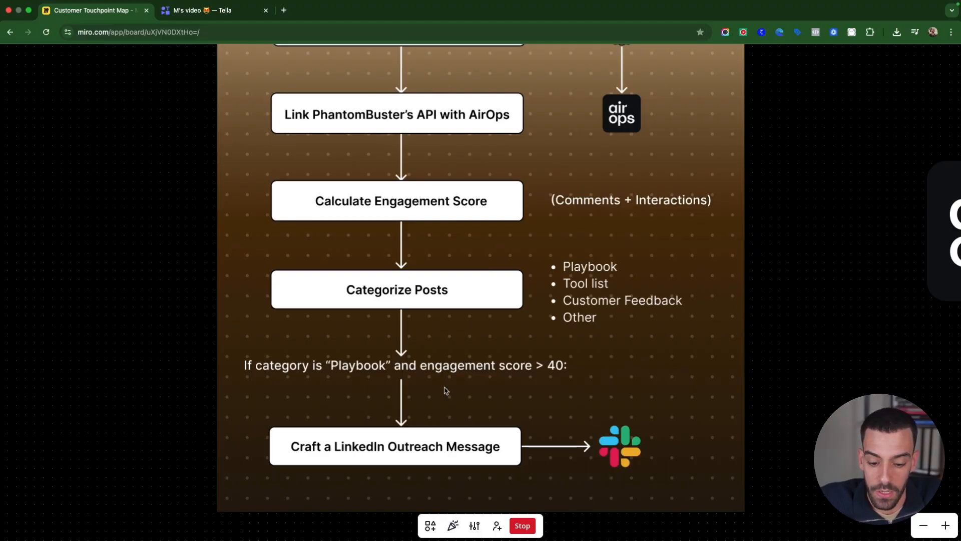
{"action": "scroll", "coordinate": [446, 390], "scroll_direction": "down", "scroll_amount": 1}
{"action": "scroll", "coordinate": [446, 391], "scroll_direction": "up", "scroll_amount": 1}
{"action": "scroll", "coordinate": [444, 390], "scroll_direction": "down", "scroll_amount": 1}
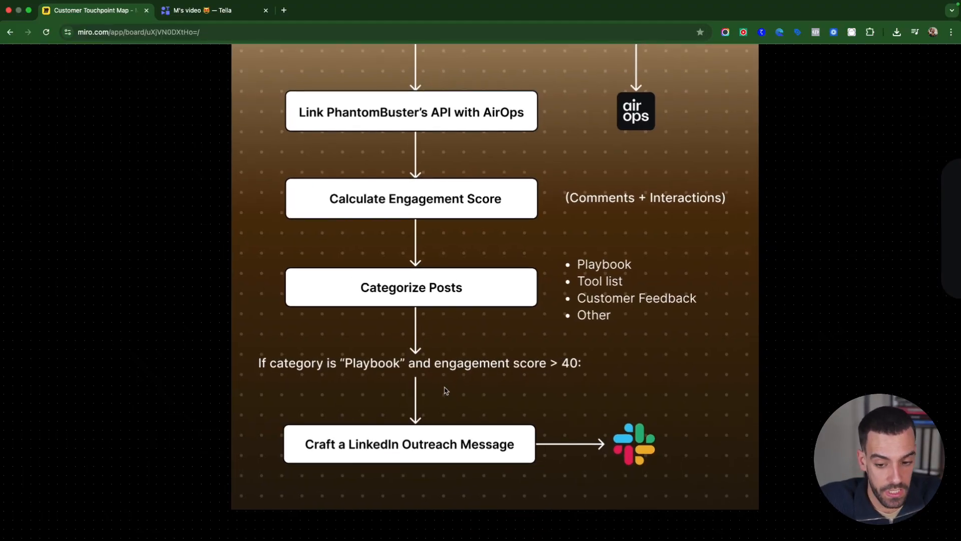
{"action": "scroll", "coordinate": [454, 395], "scroll_direction": "up", "scroll_amount": 1}
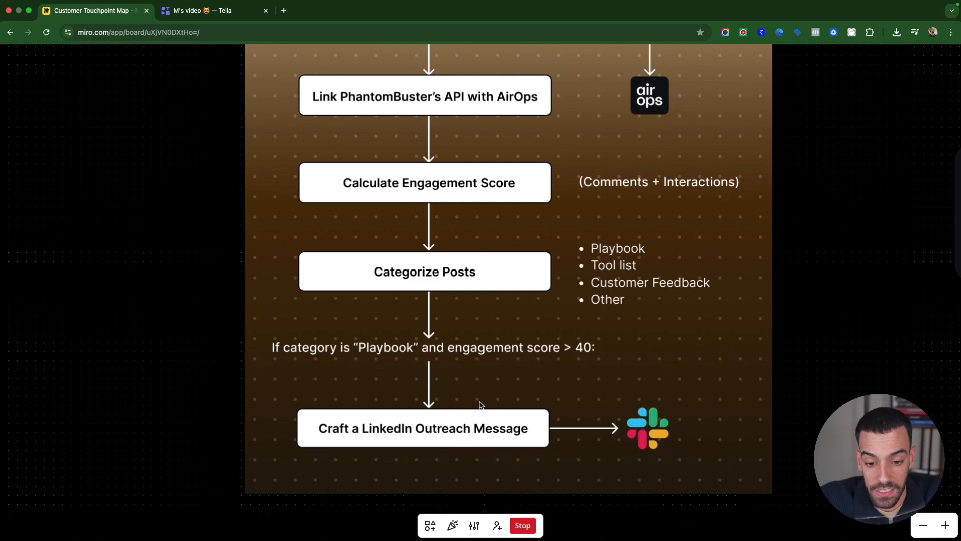
{"action": "scroll", "coordinate": [488, 418], "scroll_direction": "up", "scroll_amount": 1}
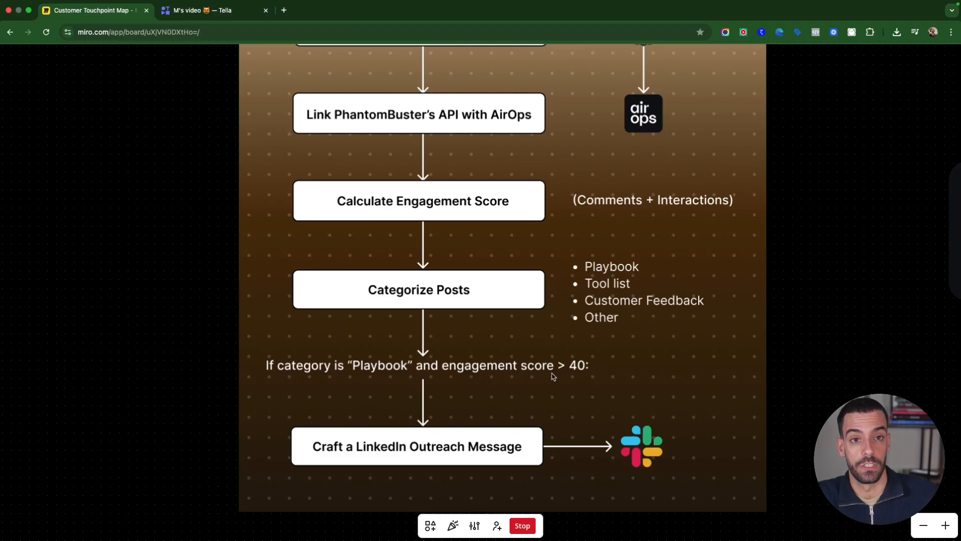
{"action": "scroll", "coordinate": [623, 400], "scroll_direction": "down", "scroll_amount": 3}
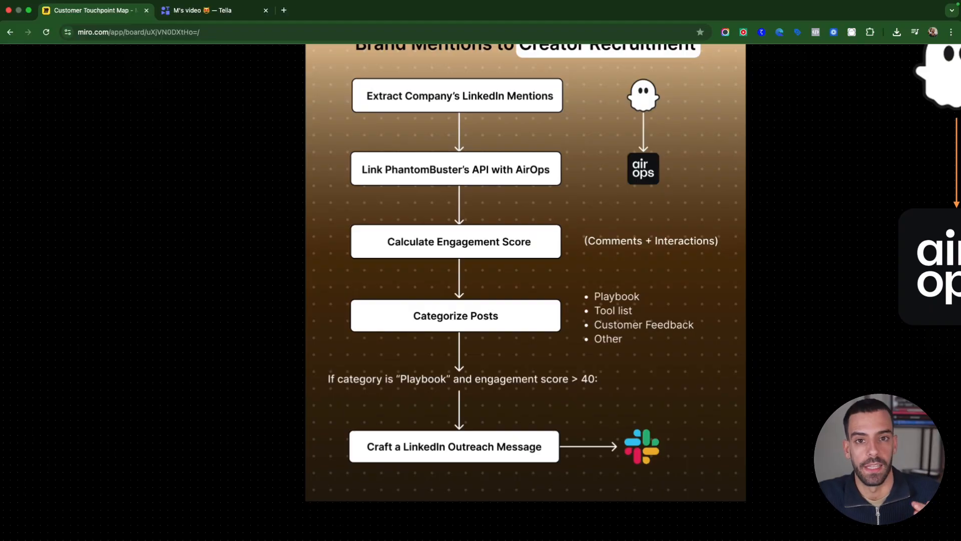
{"action": "scroll", "coordinate": [618, 393], "scroll_direction": "up", "scroll_amount": 1}
{"action": "scroll", "coordinate": [617, 394], "scroll_direction": "down", "scroll_amount": 1}
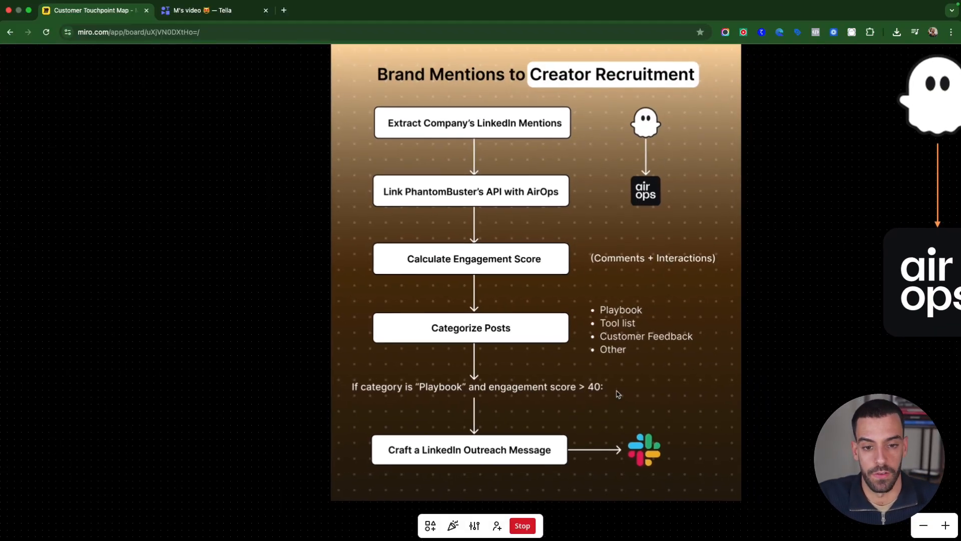
{"action": "scroll", "coordinate": [617, 394], "scroll_direction": "down", "scroll_amount": 2}
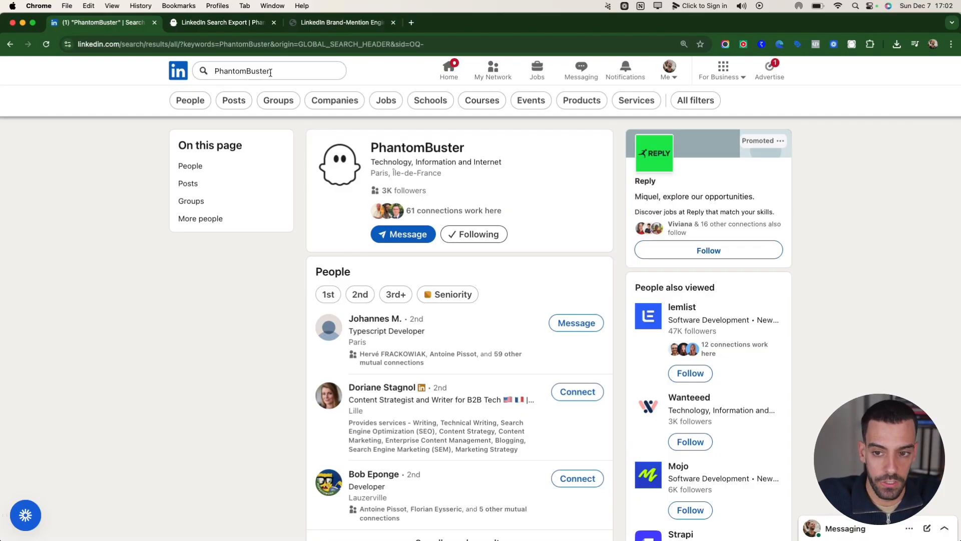
Search LinkedIn for "PhantomBuster" and restrict the results to posts
{"action": "left_click", "coordinate": [277, 72]}
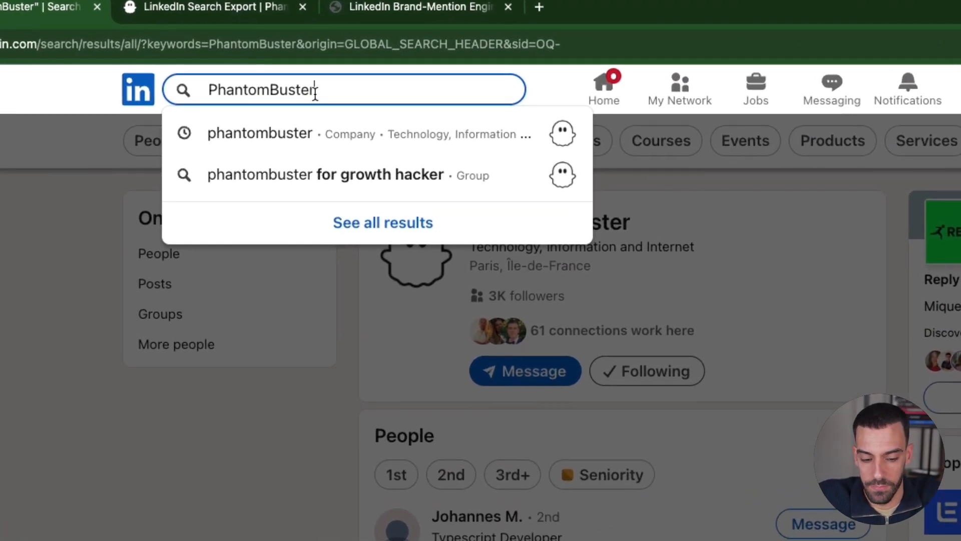
{"action": "key", "text": "Return"}
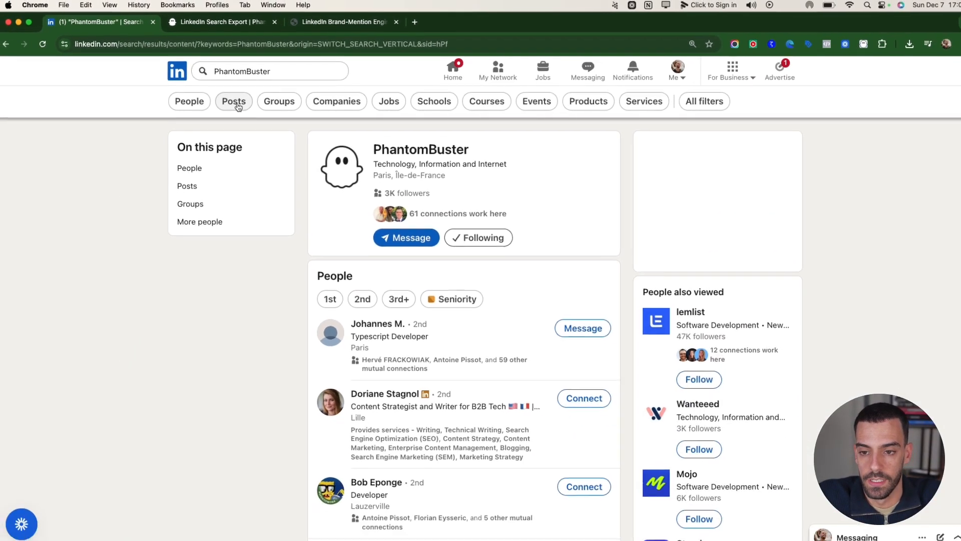
{"action": "left_click", "coordinate": [231, 142]}
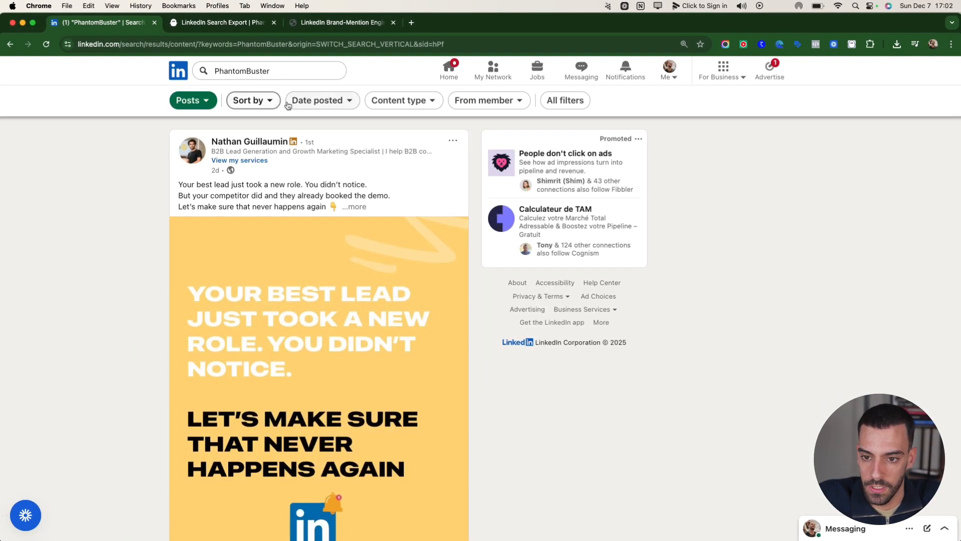
Check the sort options of the post results, and filter the posts by date to Past week
{"action": "left_click", "coordinate": [269, 101]}
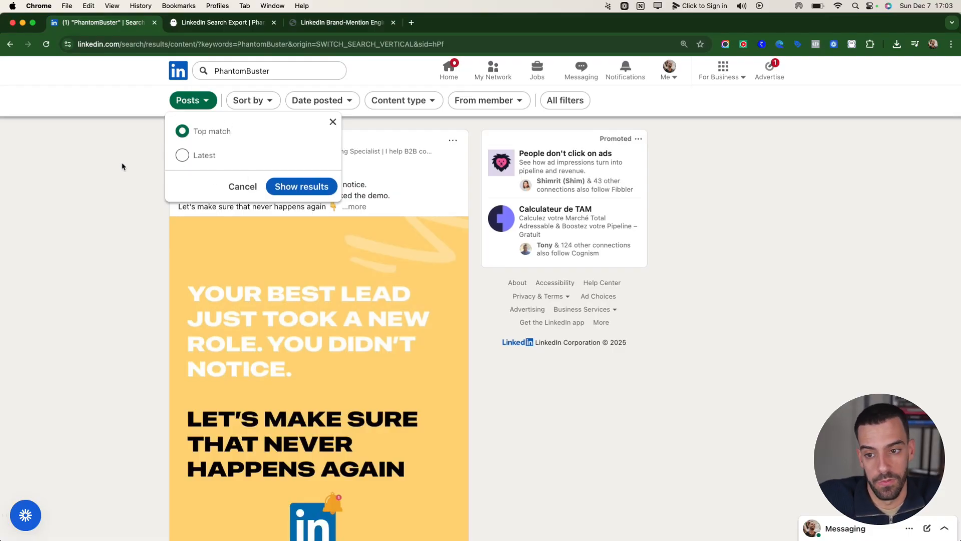
{"action": "left_click", "coordinate": [253, 99]}
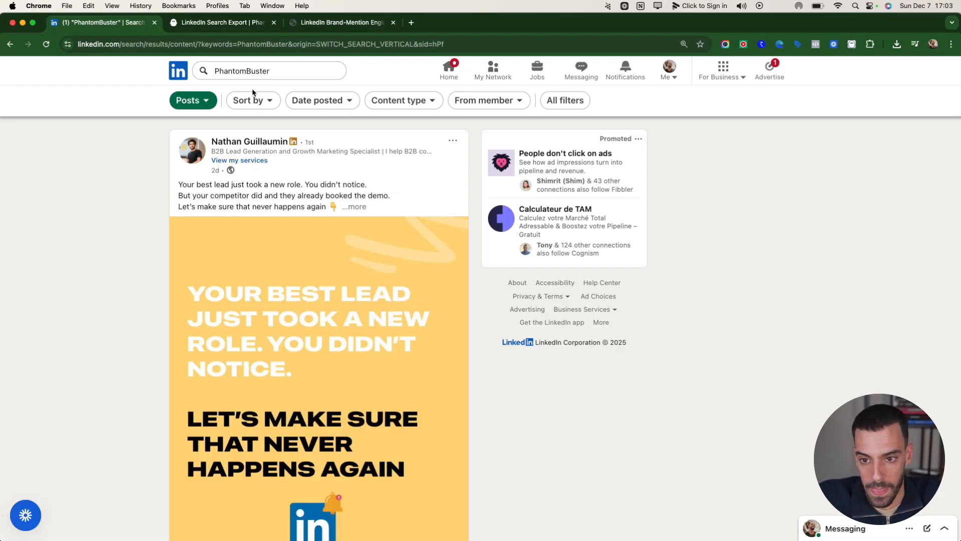
{"action": "left_click", "coordinate": [321, 99]}
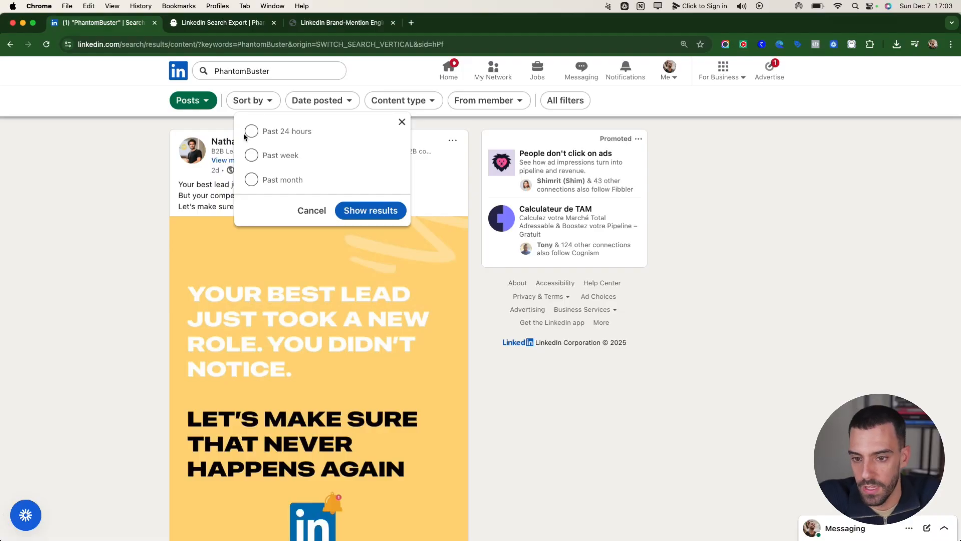
{"action": "left_click", "coordinate": [251, 155]}
{"action": "left_click", "coordinate": [380, 219]}
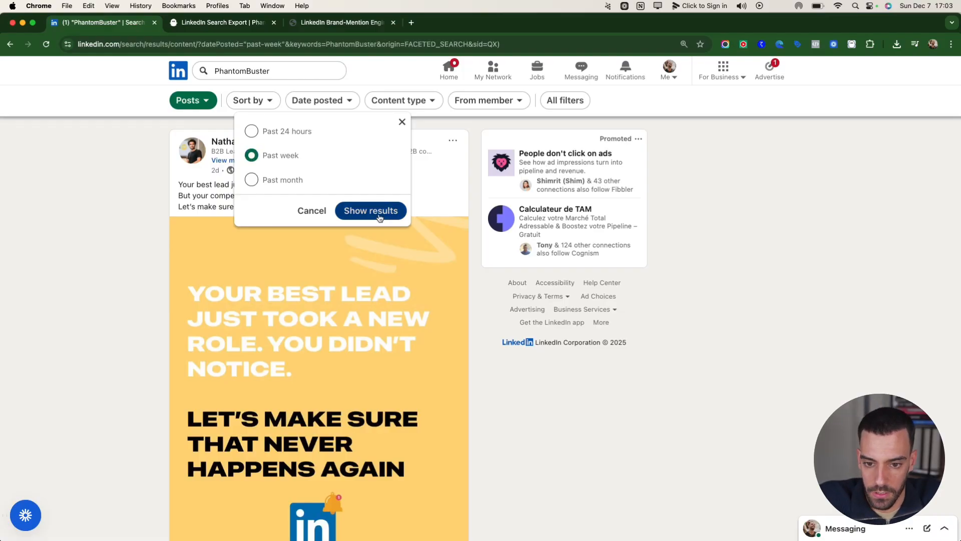
Copy the URL of the filtered LinkedIn search, and open the LinkedIn solutions catalogue in PhantomBuster
{"action": "left_click", "coordinate": [201, 47]}
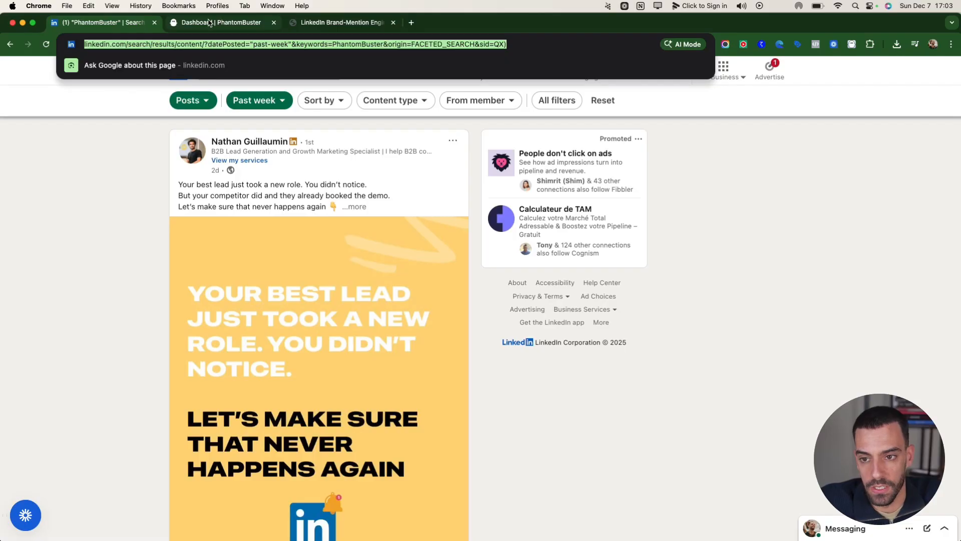
{"action": "left_click", "coordinate": [207, 23]}
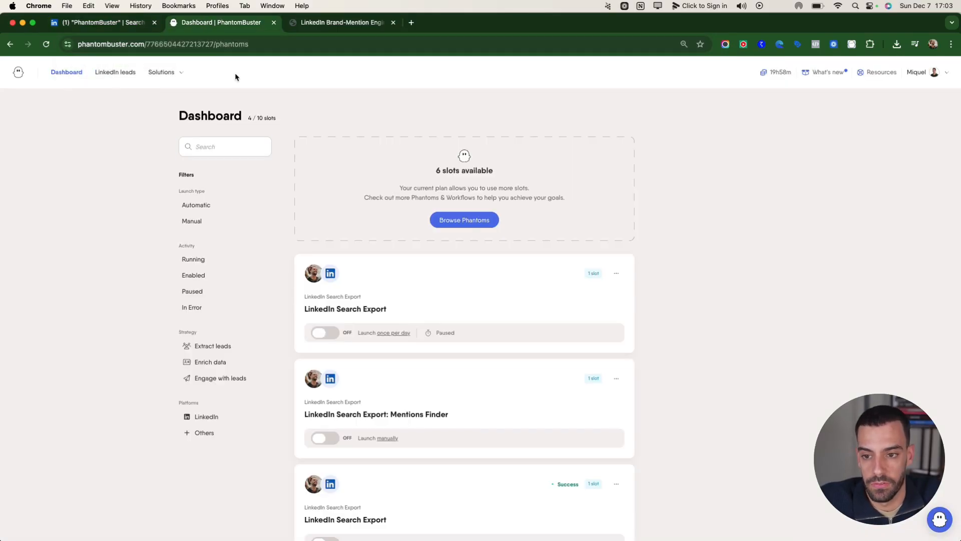
{"action": "left_click", "coordinate": [165, 73]}
{"action": "left_click", "coordinate": [186, 116]}
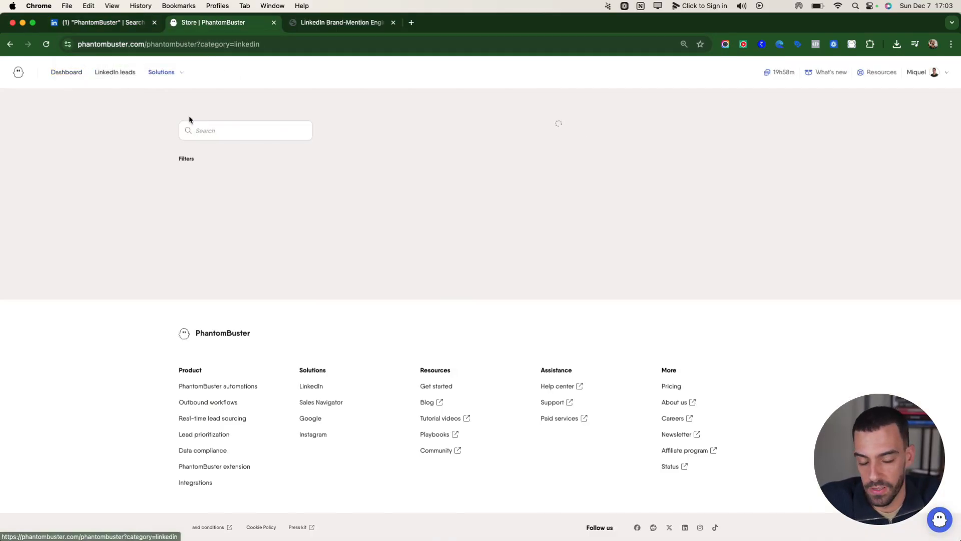
Start using the LinkedIn Search Export Phantom and switch it to the advanced setup
{"action": "scroll", "coordinate": [367, 280], "scroll_direction": "down", "scroll_amount": 8}
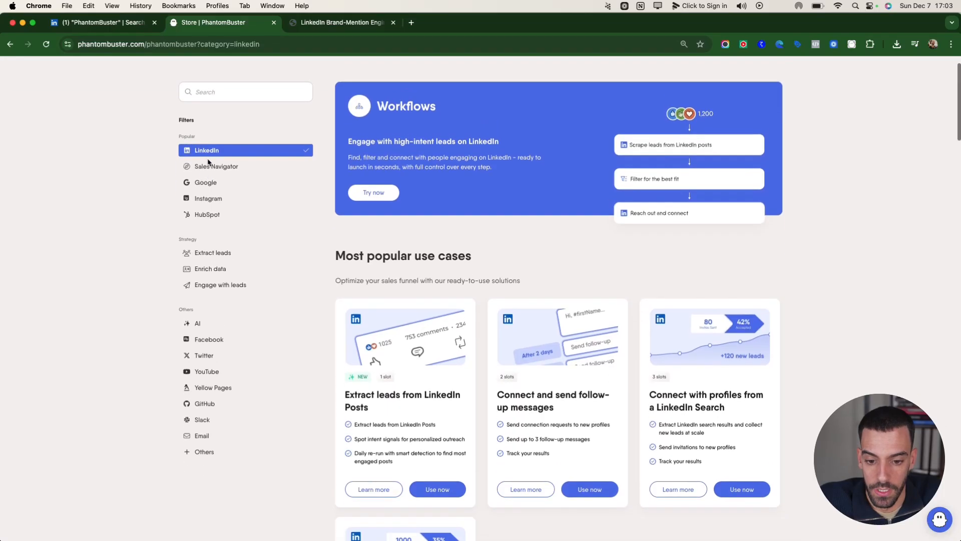
{"action": "scroll", "coordinate": [367, 281], "scroll_direction": "down", "scroll_amount": 3}
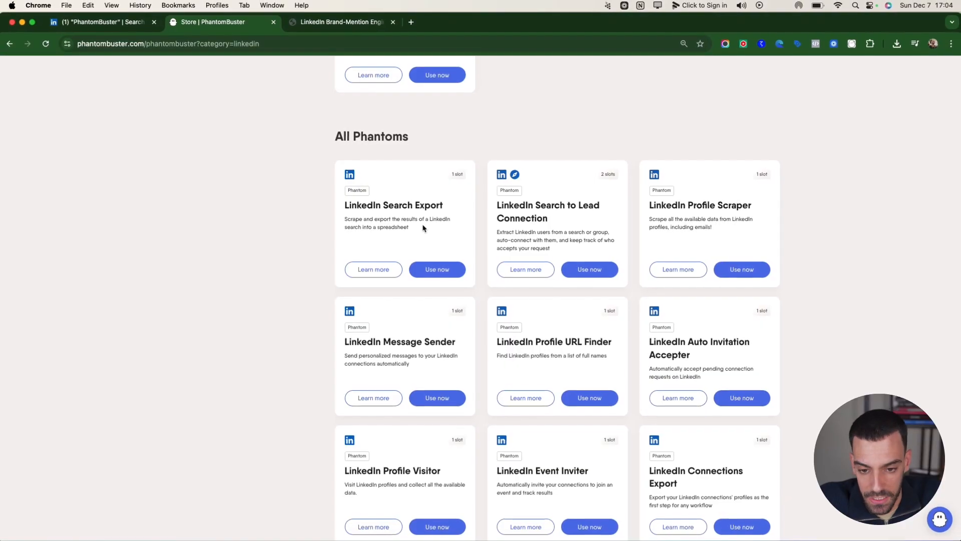
{"action": "left_click", "coordinate": [437, 269]}
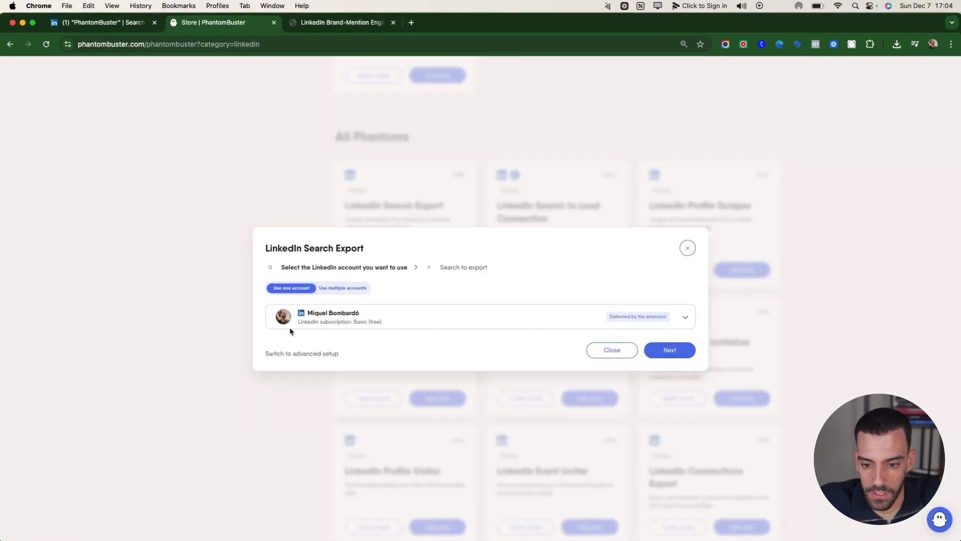
{"action": "left_click", "coordinate": [314, 357]}
{"action": "left_click", "coordinate": [535, 331]}
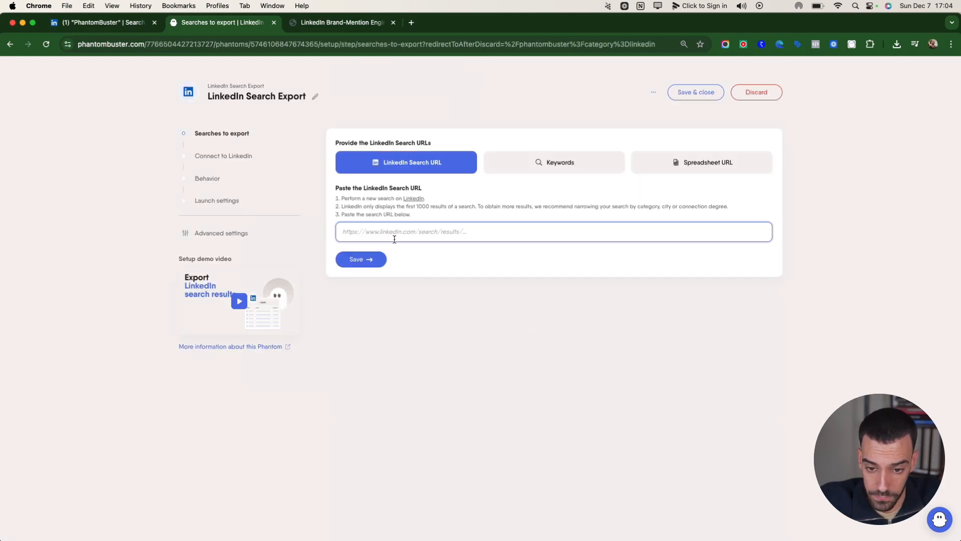
Save the copied LinkedIn search URL as the search to export, and save the detected LinkedIn account as the connection
{"action": "type", "text": "https://www.linkedin.com/search/results/content/?datePosted=%22past-week%22&keywords=PhantomBuster&origin=FACETED_SEARCH&sid=QX)"}
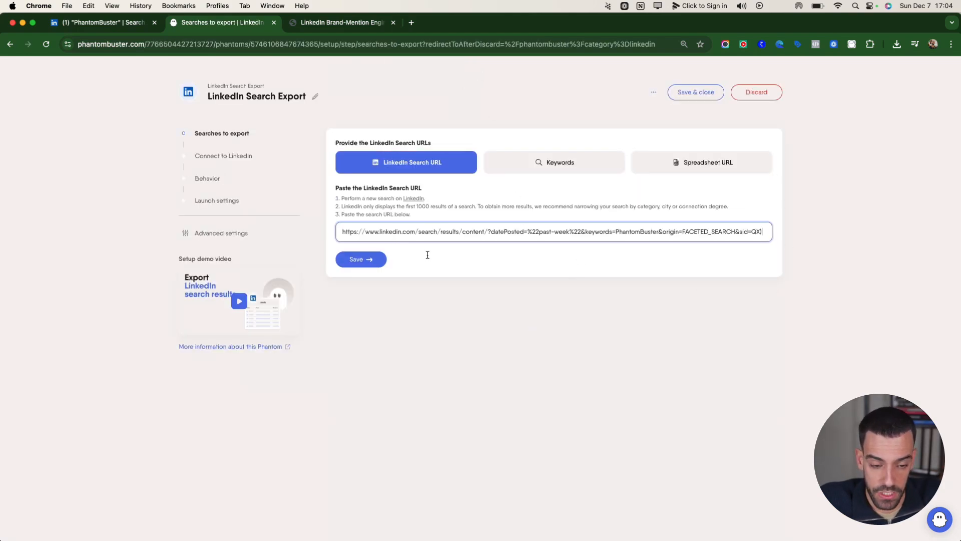
{"action": "left_click", "coordinate": [369, 260]}
{"action": "left_click", "coordinate": [425, 215]}
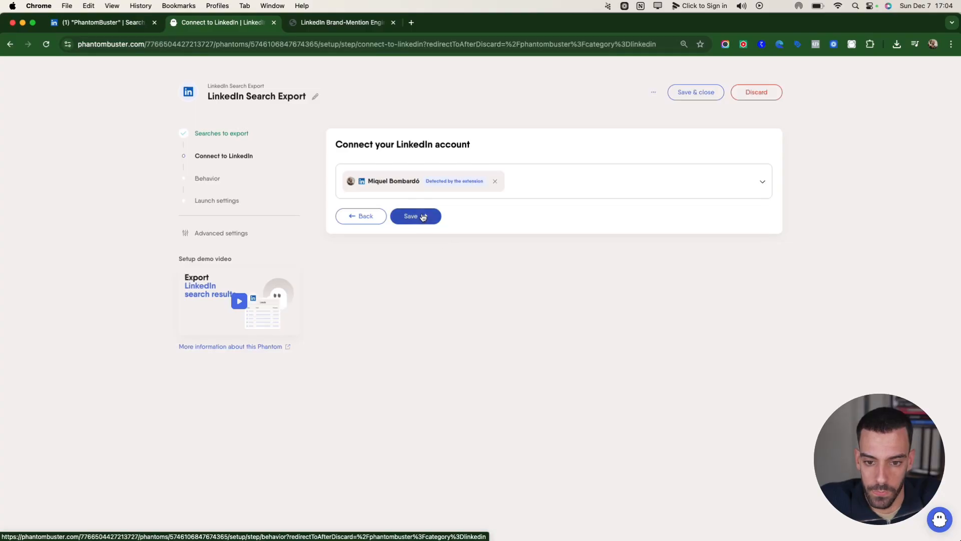
Set the results to export per launch to 100 and save the behavior settings
{"action": "left_click", "coordinate": [367, 190]}
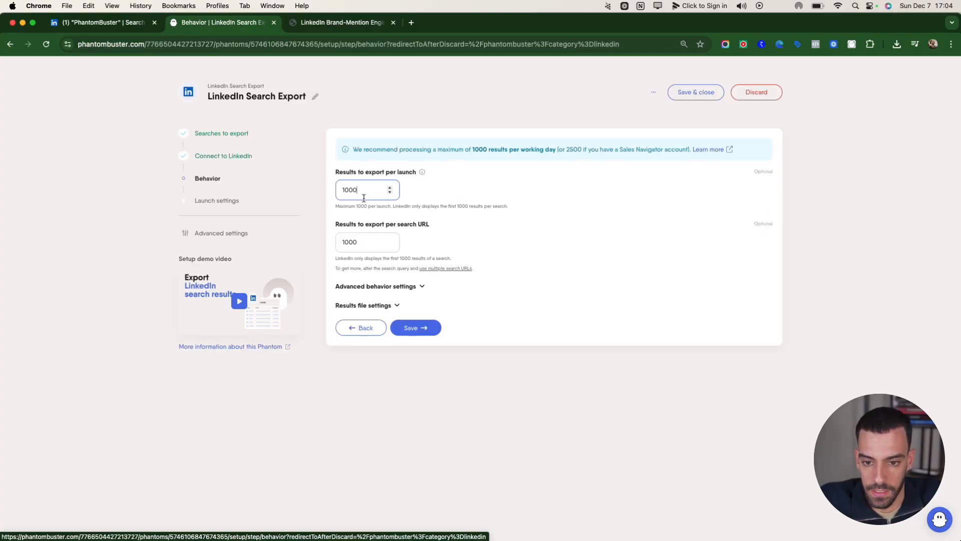
{"action": "double_click", "coordinate": [367, 190]}
{"action": "type", "text": "100"}
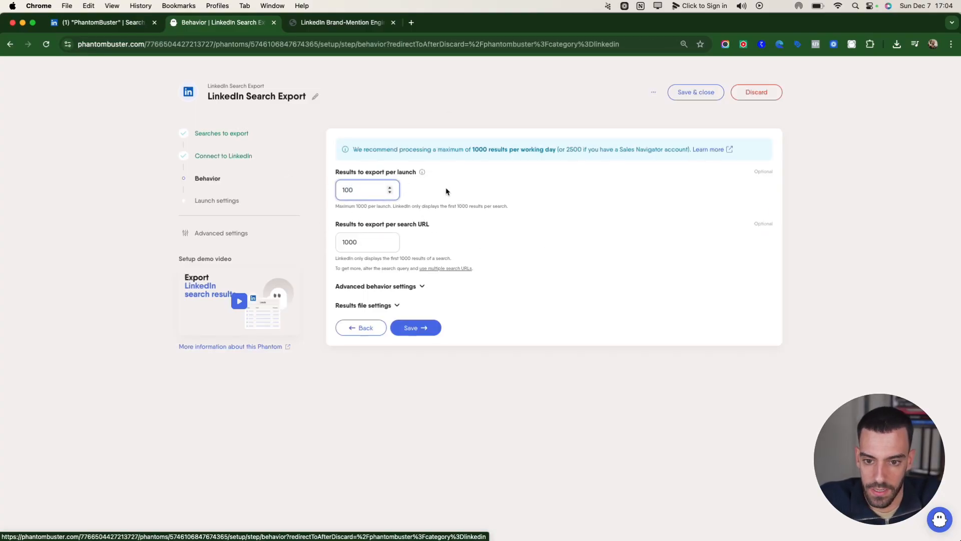
{"action": "left_click", "coordinate": [461, 188]}
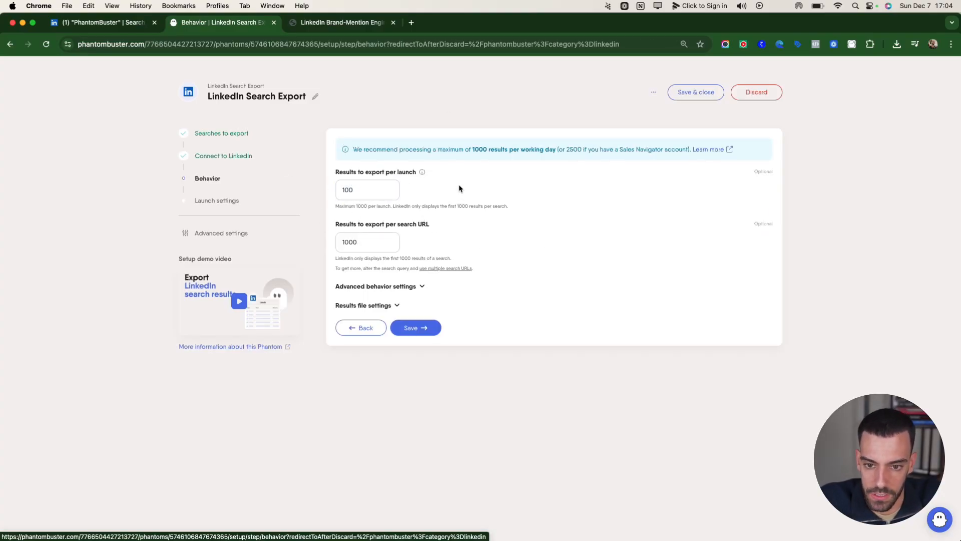
{"action": "left_click", "coordinate": [426, 329]}
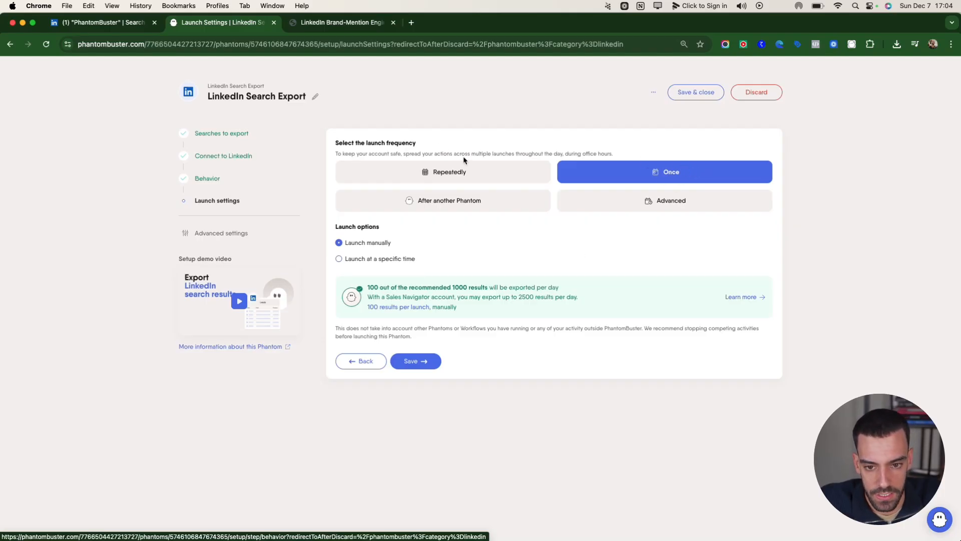
Save the launch settings as a one-time manual launch, and launch the LinkedIn Search Export Phantom
{"action": "left_click", "coordinate": [415, 361]}
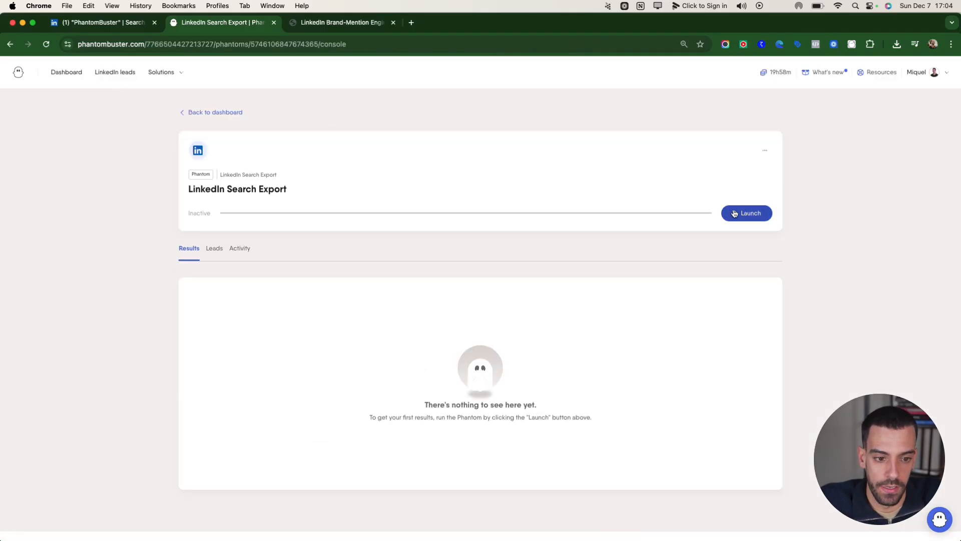
{"action": "left_click", "coordinate": [735, 214]}
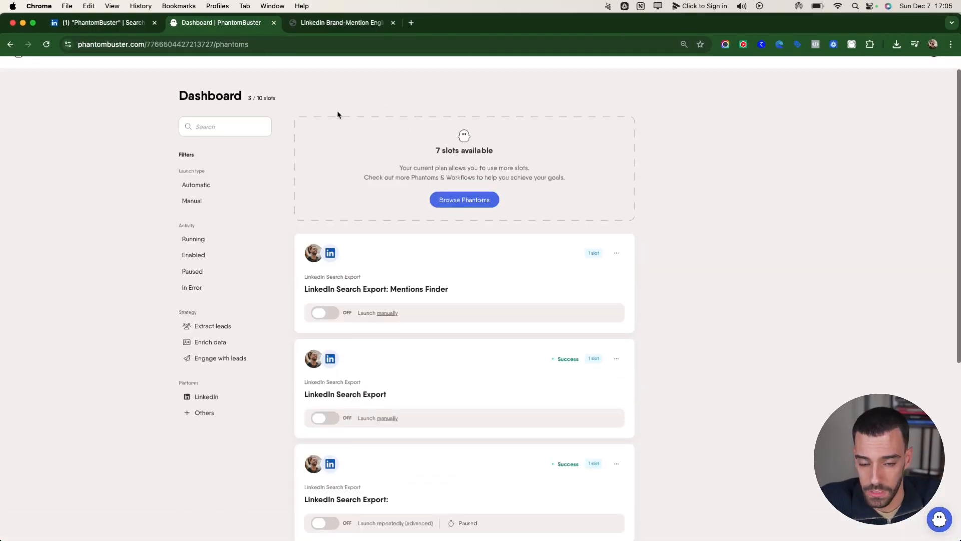
Look over the Phantoms on the dashboard and open the workspace's API keys
{"action": "scroll", "coordinate": [531, 254], "scroll_direction": "down", "scroll_amount": 3}
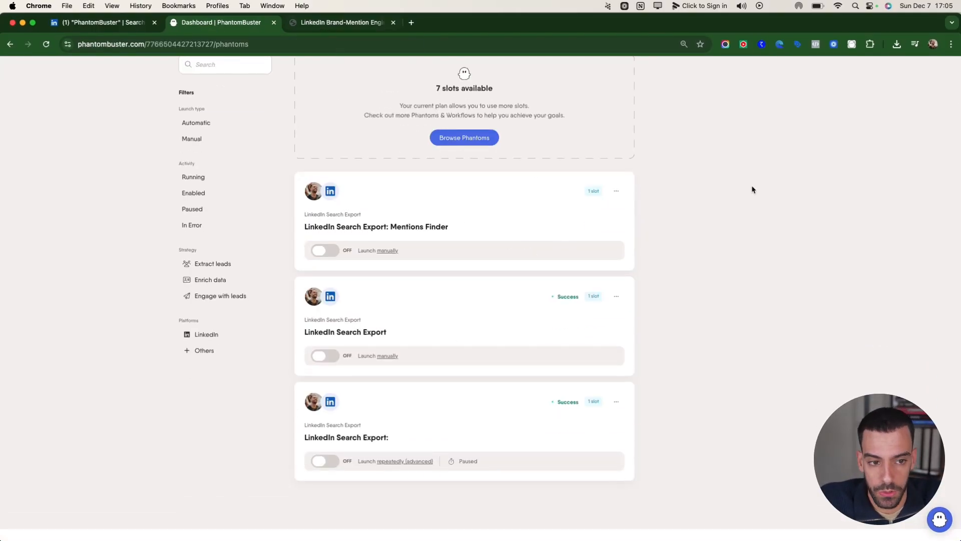
{"action": "scroll", "coordinate": [753, 190], "scroll_direction": "up", "scroll_amount": 3}
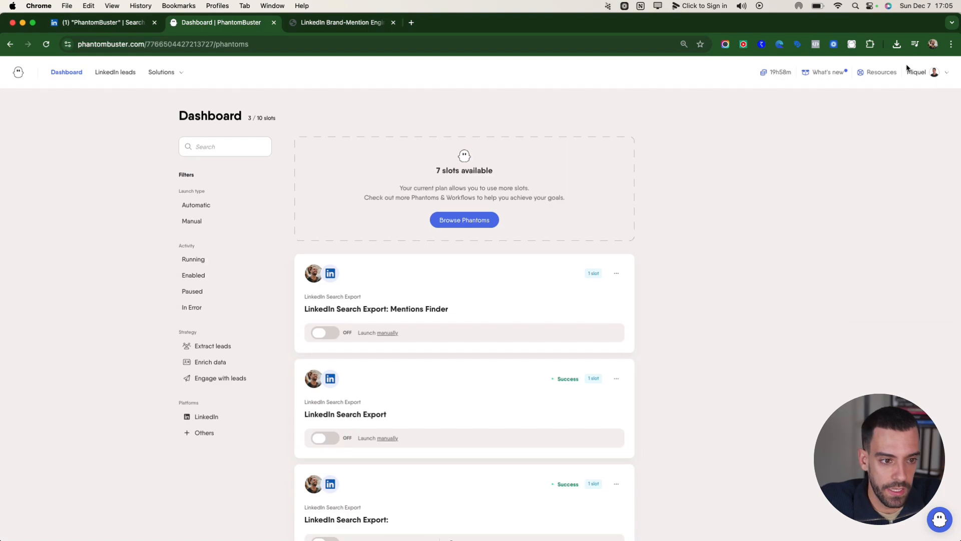
{"action": "left_click", "coordinate": [910, 71]}
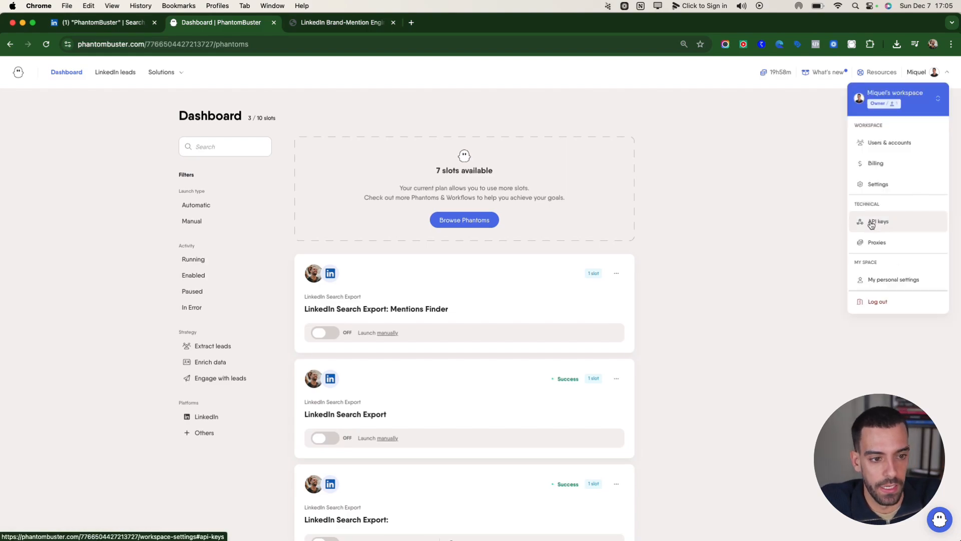
{"action": "left_click", "coordinate": [895, 222]}
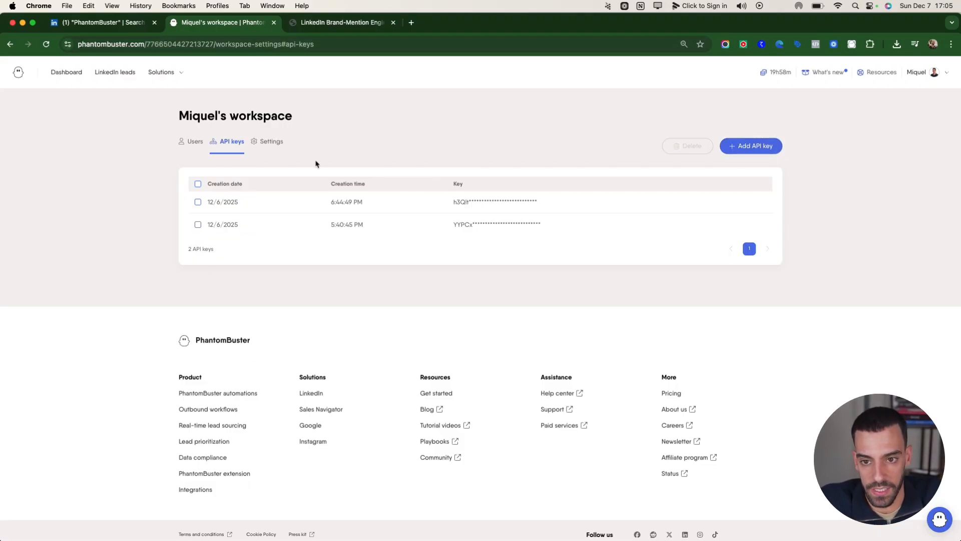
Switch to AirOps, open the workspace secrets, and check the name and value fields for creating a secret
{"action": "key", "text": "ctrl+Right"}
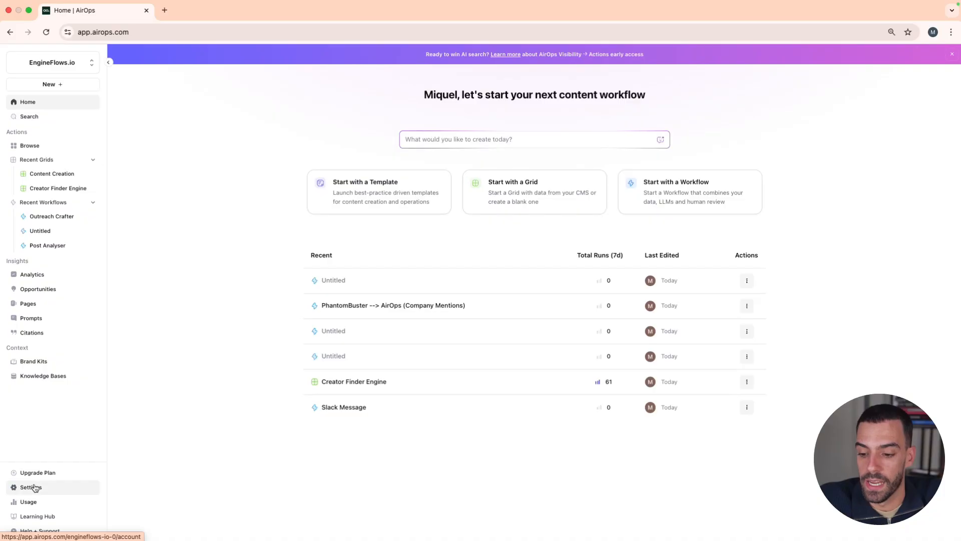
{"action": "left_click", "coordinate": [48, 493]}
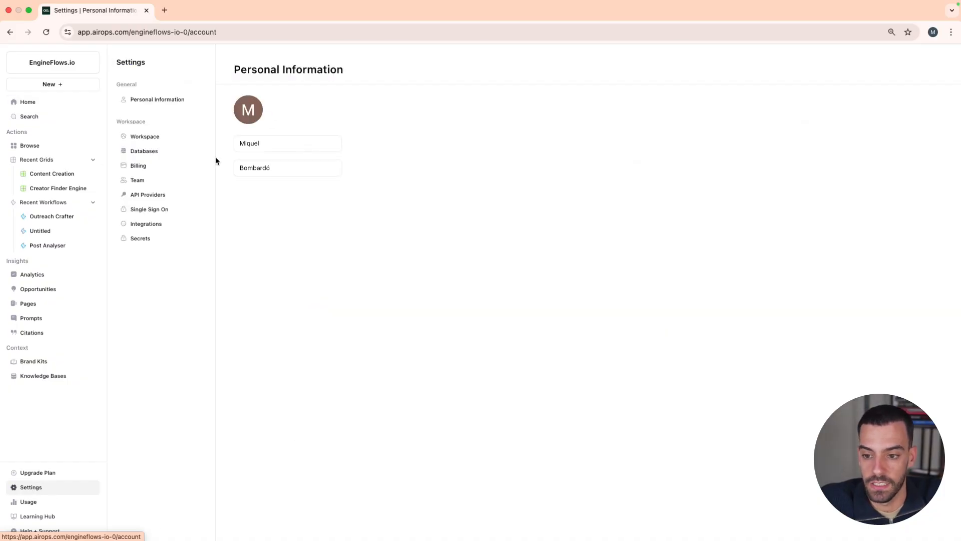
{"action": "left_click", "coordinate": [166, 239]}
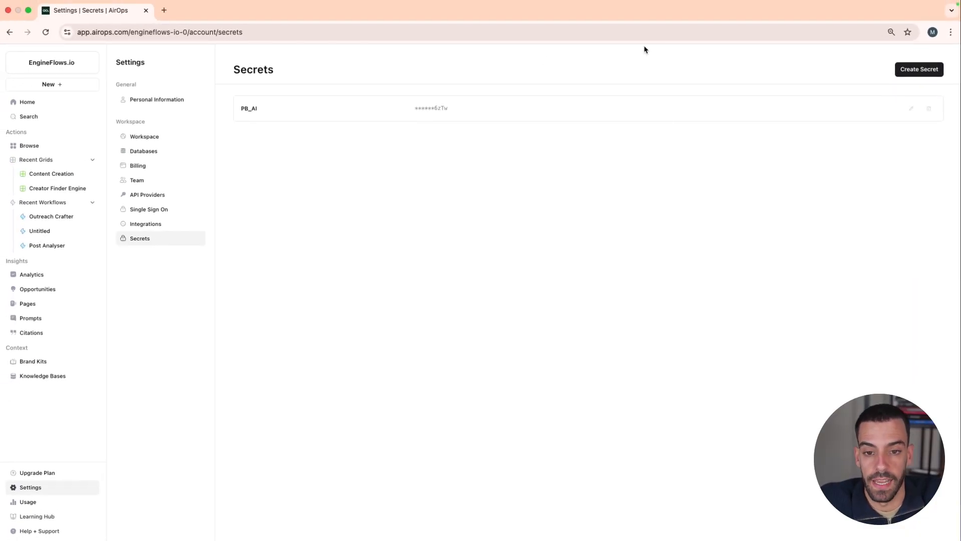
{"action": "left_click", "coordinate": [919, 70]}
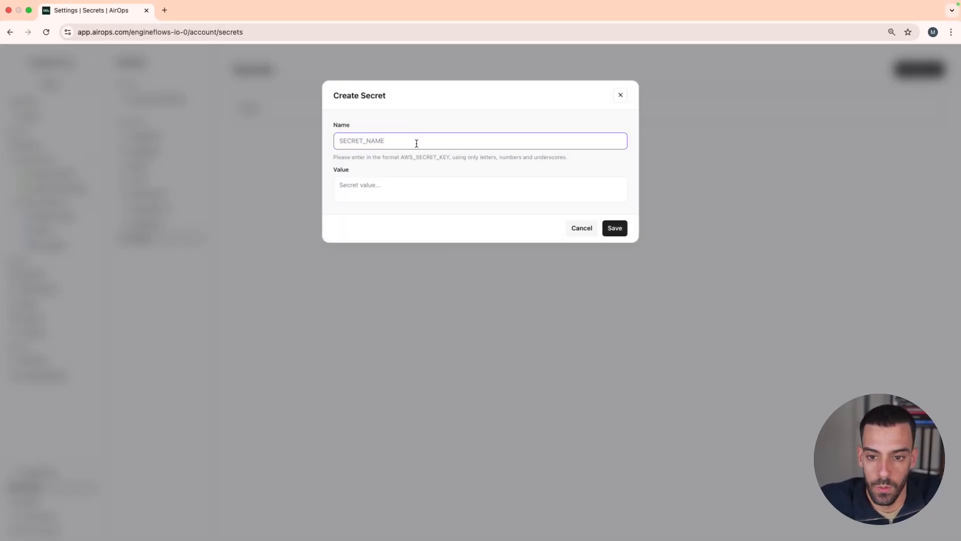
{"action": "left_click", "coordinate": [354, 188]}
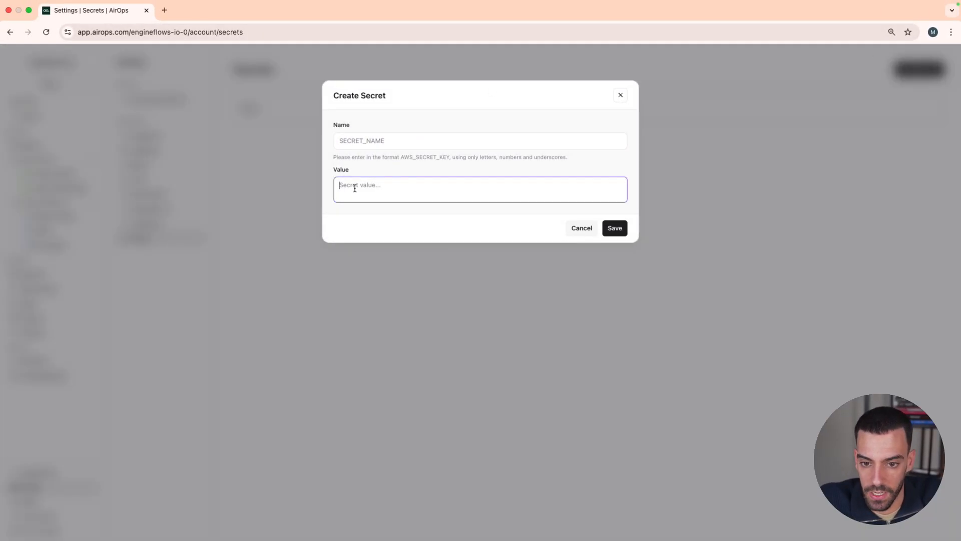
{"action": "left_click", "coordinate": [622, 95]}
Create a new blank grid from the AirOps home page
{"action": "left_click", "coordinate": [26, 103]}
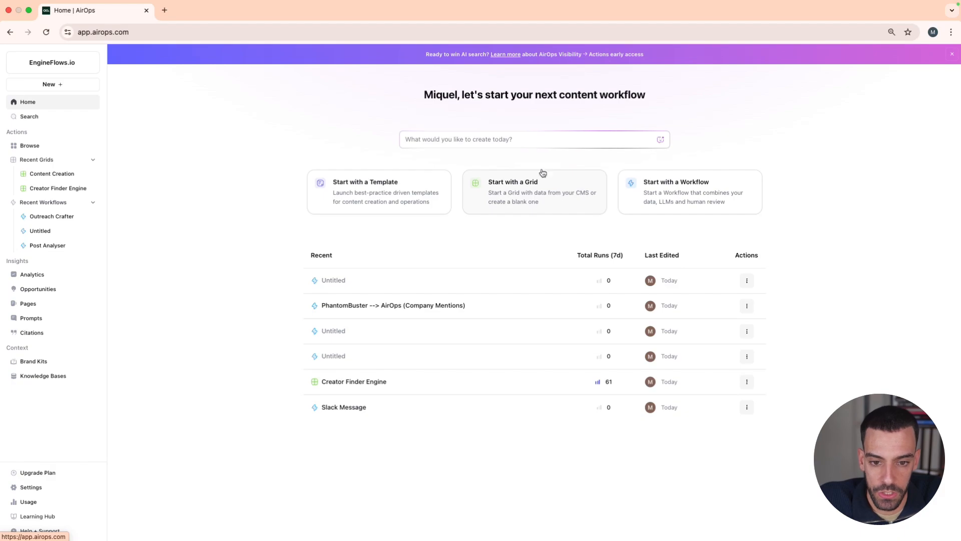
{"action": "left_click", "coordinate": [512, 193]}
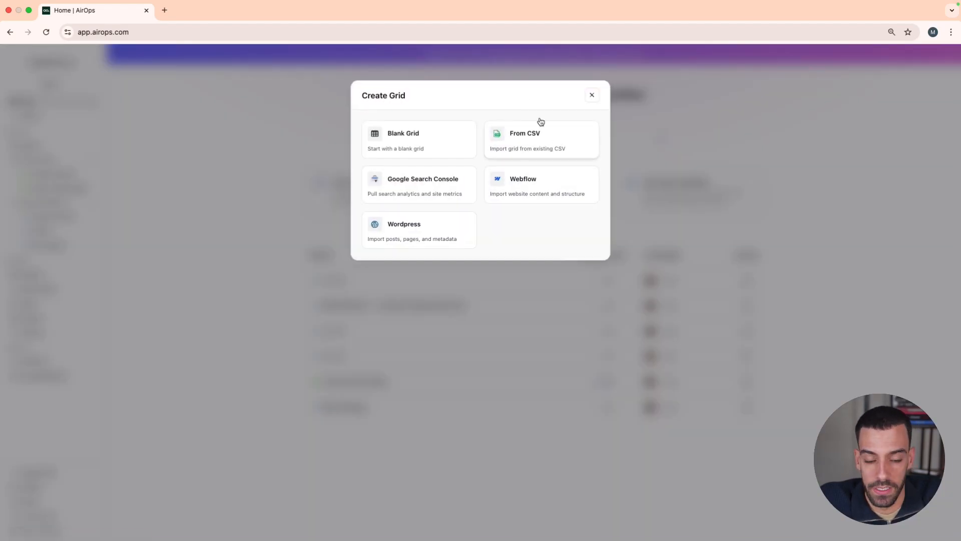
{"action": "left_click", "coordinate": [443, 146]}
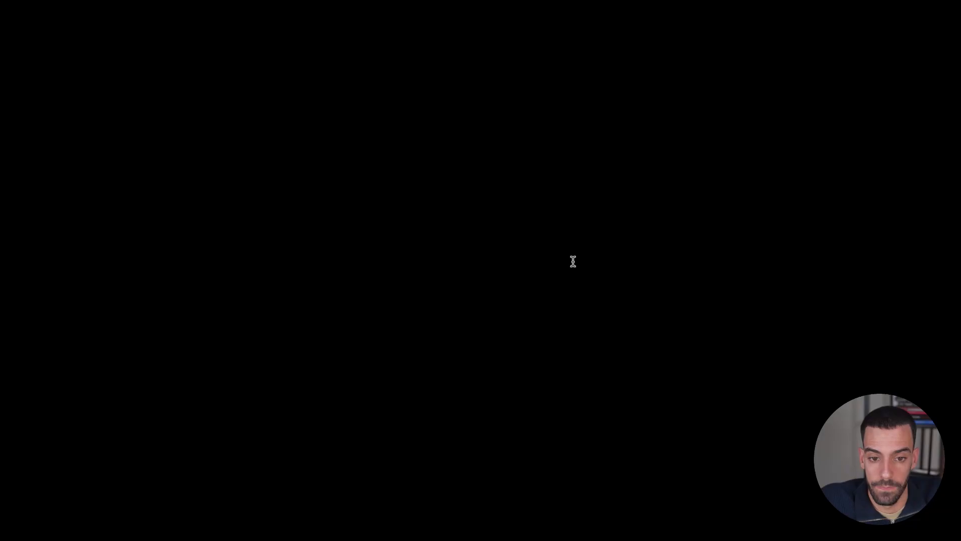
Switch to the LinkedIn Brand-Mention Engine guide and skim through all of its build steps
{"action": "key", "text": "ctrl+Left"}
{"action": "key", "text": "ctrl+Left"}
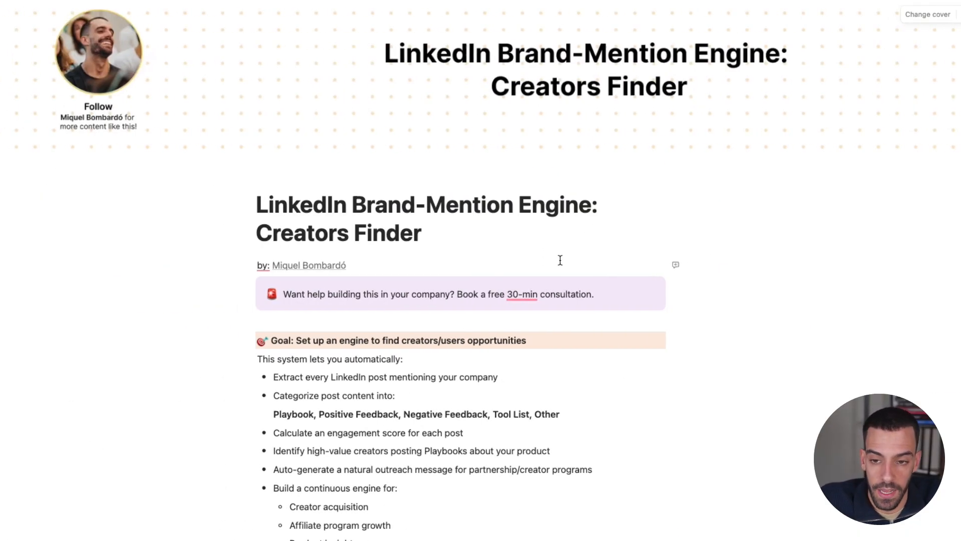
{"action": "scroll", "coordinate": [318, 434], "scroll_direction": "down", "scroll_amount": 2}
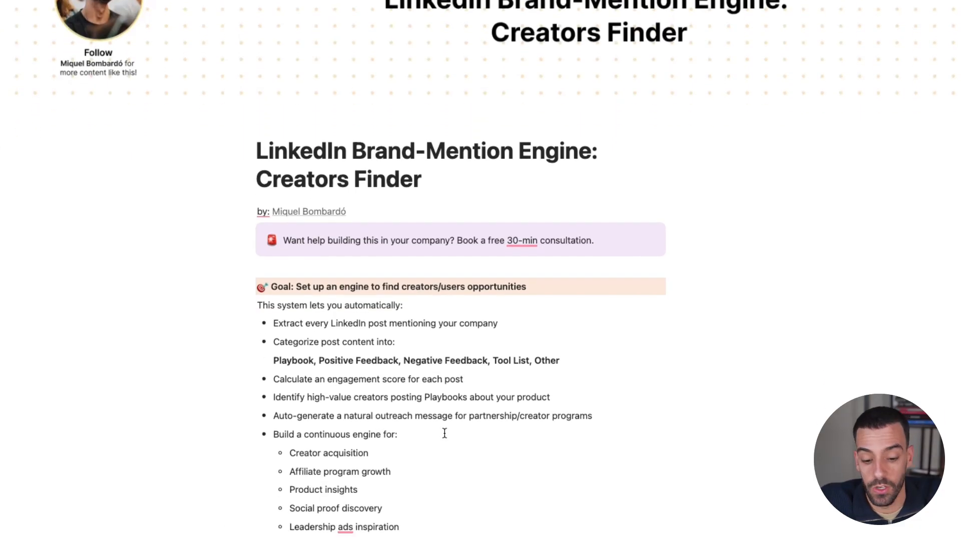
{"action": "scroll", "coordinate": [444, 432], "scroll_direction": "down", "scroll_amount": 9}
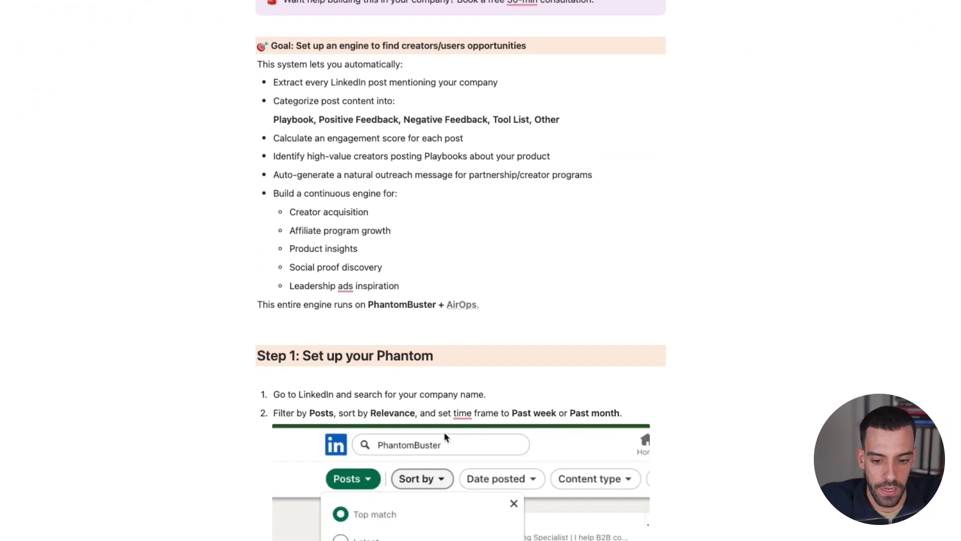
{"action": "scroll", "coordinate": [444, 437], "scroll_direction": "down", "scroll_amount": 20}
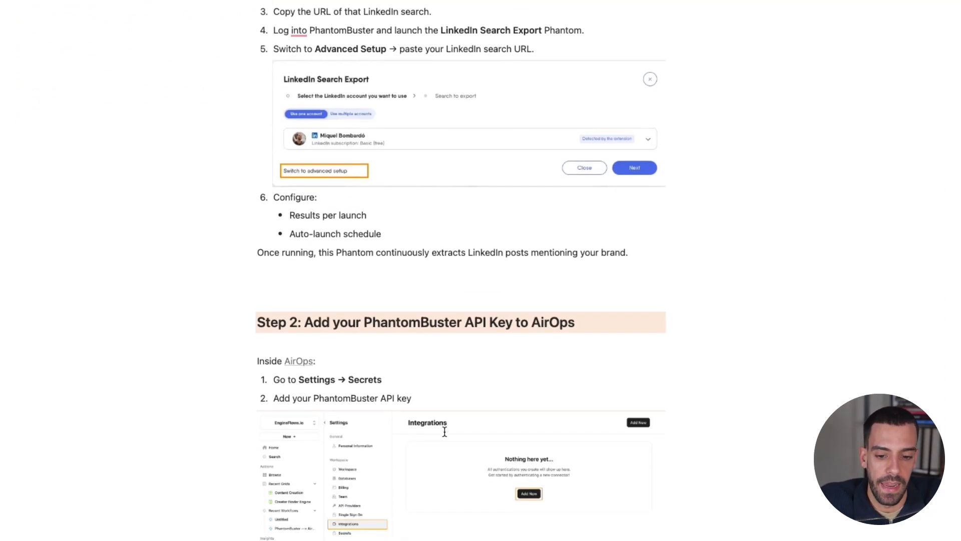
{"action": "scroll", "coordinate": [444, 437], "scroll_direction": "down", "scroll_amount": 20}
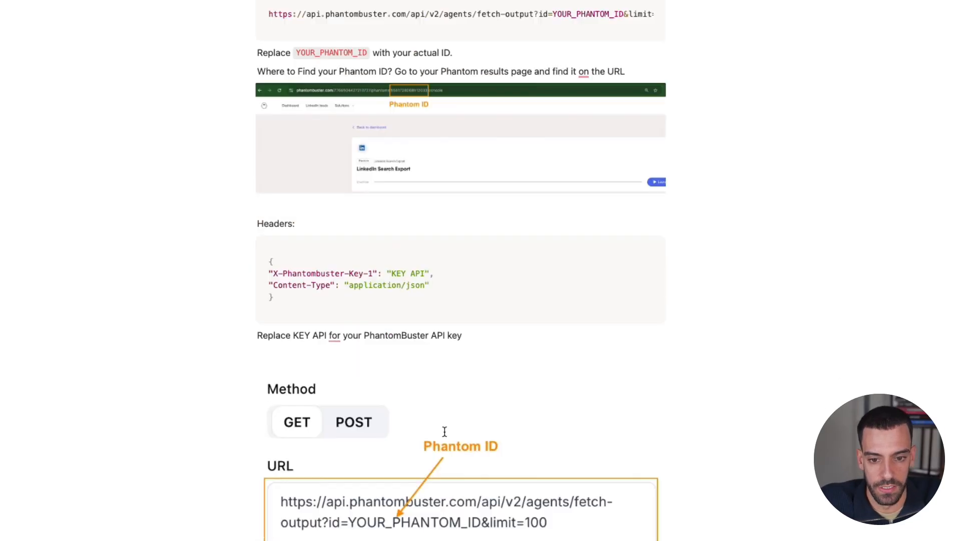
{"action": "scroll", "coordinate": [445, 437], "scroll_direction": "down", "scroll_amount": 20}
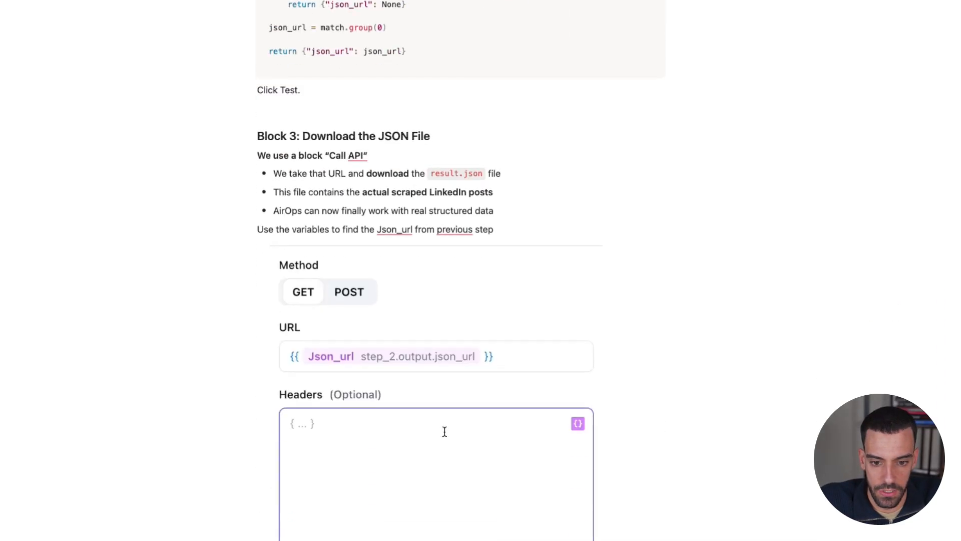
{"action": "scroll", "coordinate": [446, 437], "scroll_direction": "down", "scroll_amount": 20}
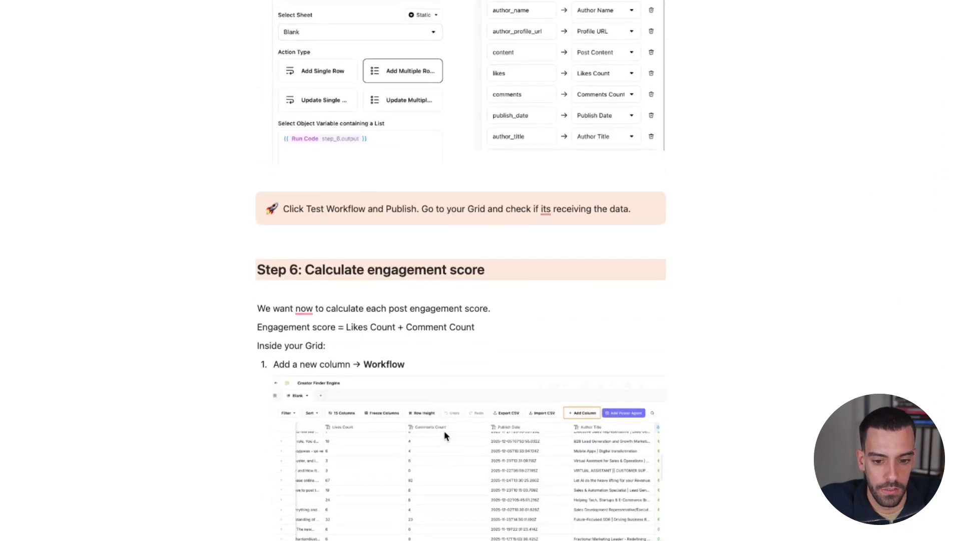
{"action": "scroll", "coordinate": [444, 431], "scroll_direction": "down", "scroll_amount": 20}
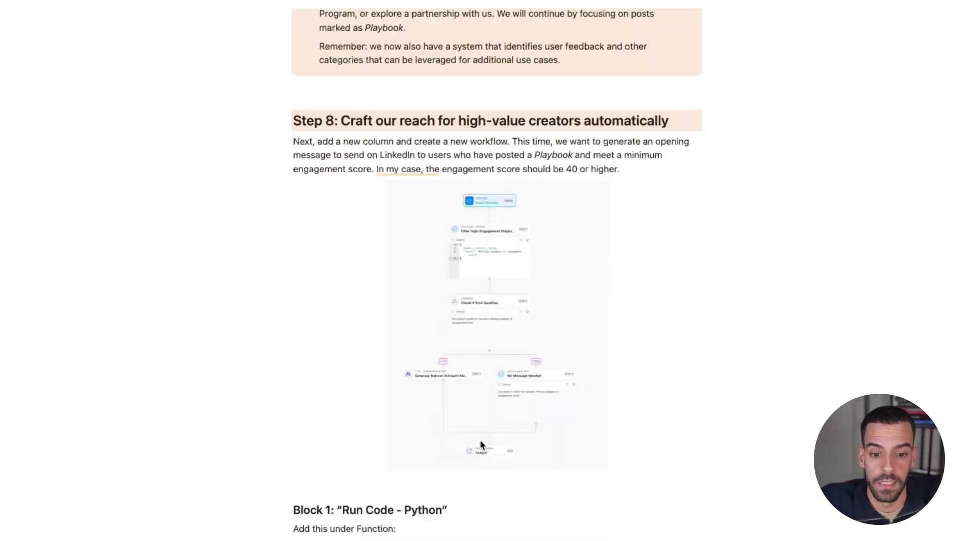
{"action": "scroll", "coordinate": [528, 453], "scroll_direction": "down", "scroll_amount": 20}
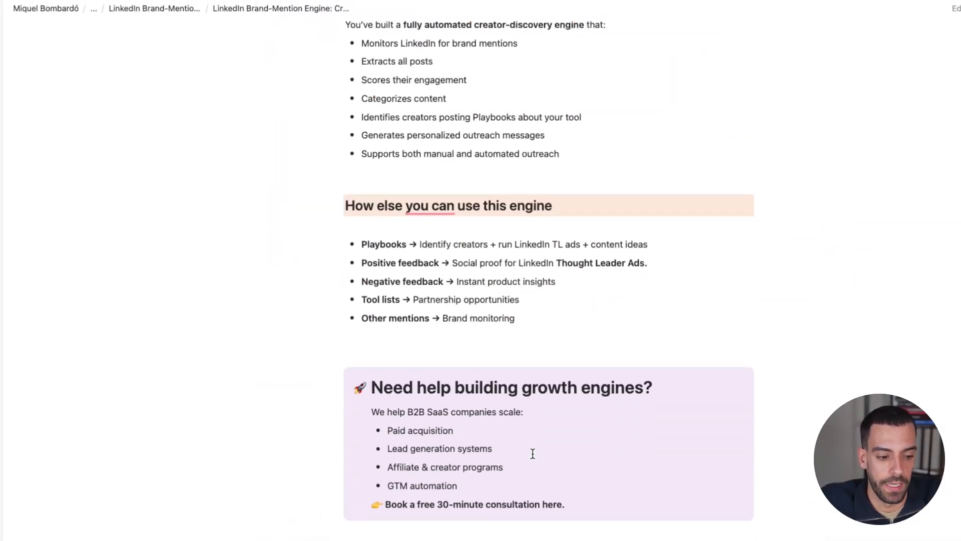
{"action": "scroll", "coordinate": [502, 316], "scroll_direction": "up", "scroll_amount": 20}
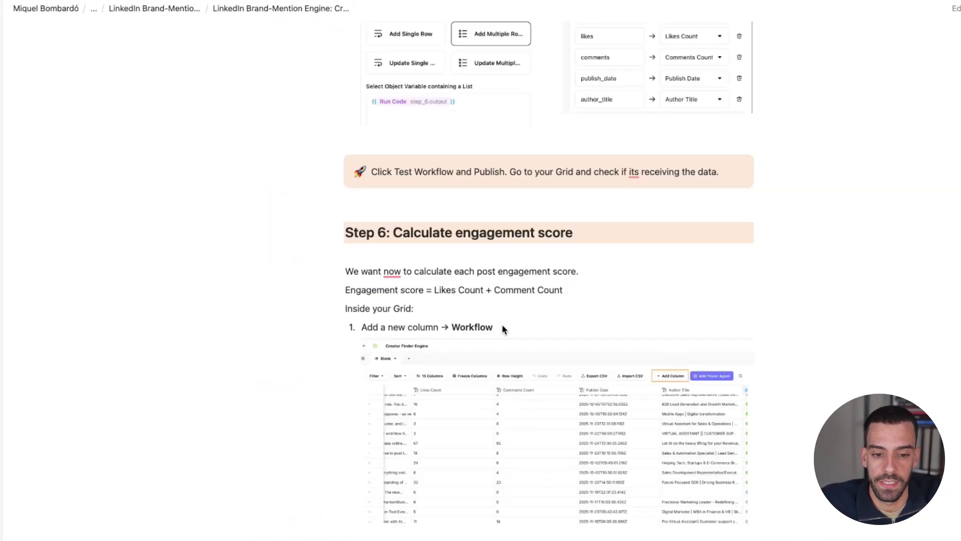
{"action": "scroll", "coordinate": [502, 326], "scroll_direction": "up", "scroll_amount": 20}
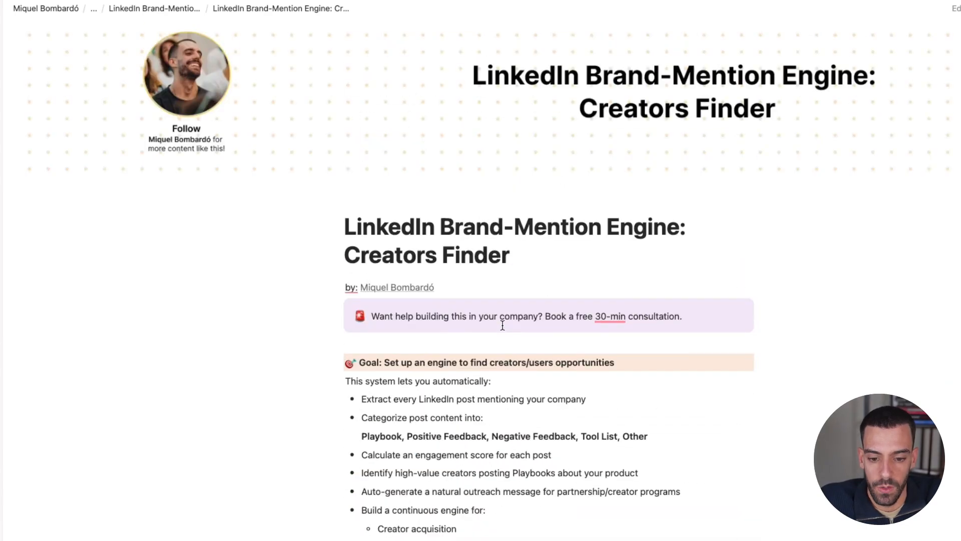
Read the list of required grid columns under Step 3: Prepare your AirOps Grid in the guide
{"action": "scroll", "coordinate": [502, 326], "scroll_direction": "down", "scroll_amount": 10}
{"action": "scroll", "coordinate": [503, 328], "scroll_direction": "down", "scroll_amount": 15}
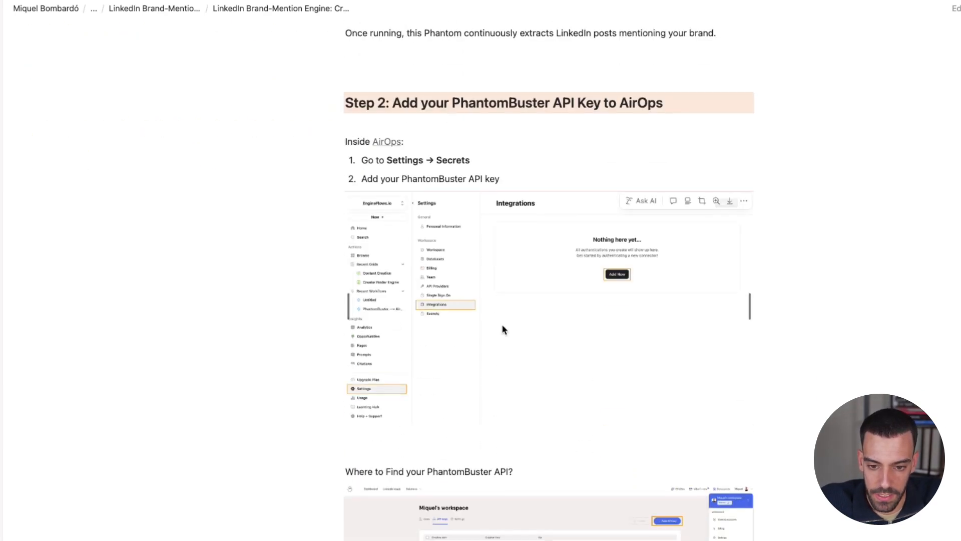
{"action": "scroll", "coordinate": [502, 328], "scroll_direction": "down", "scroll_amount": 5}
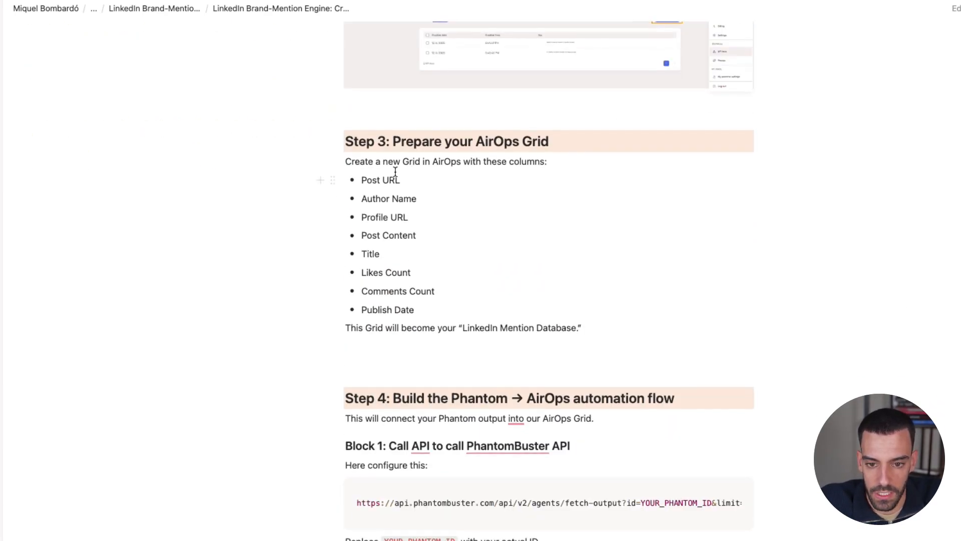
{"action": "left_click_drag", "start_coordinate": [438, 311], "coordinate": [390, 181]}
{"action": "left_click", "coordinate": [388, 192]}
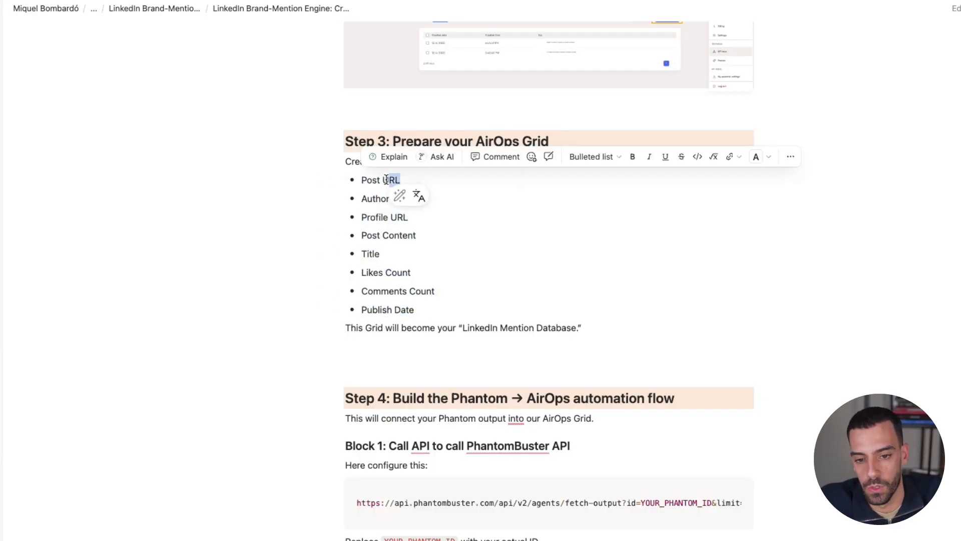
{"action": "left_click", "coordinate": [387, 180]}
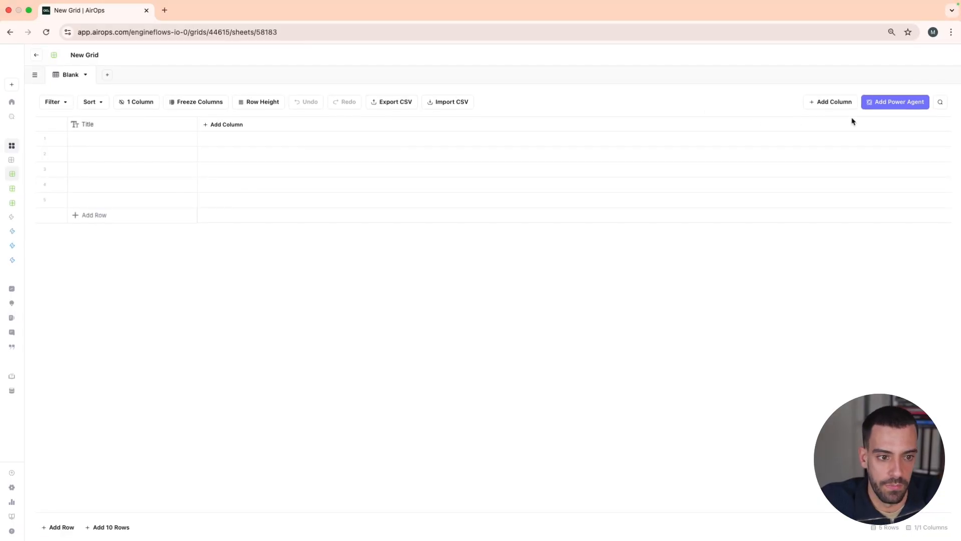
Add a URL column next to Title in the blank grid and open its name for editing
{"action": "left_click", "coordinate": [828, 102]}
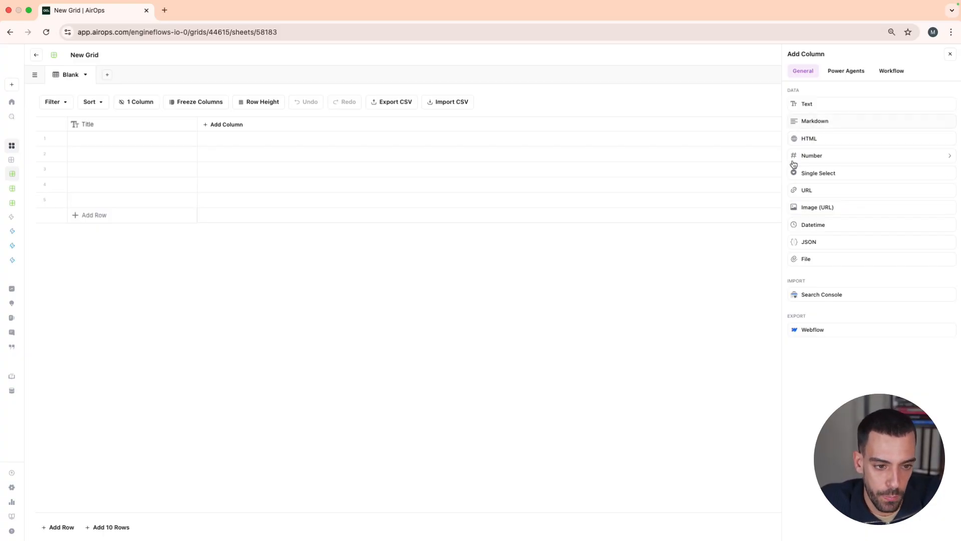
{"action": "left_click", "coordinate": [805, 189]}
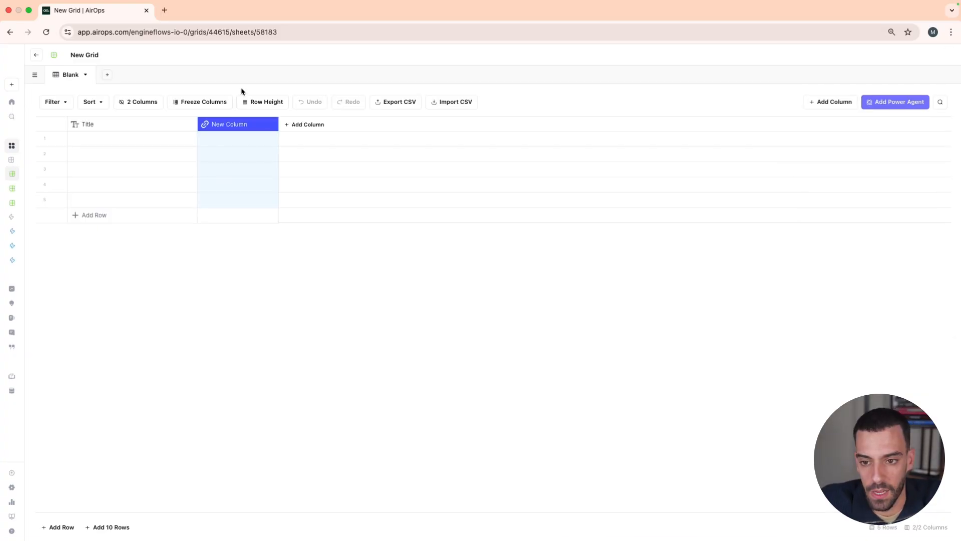
{"action": "left_click", "coordinate": [228, 125]}
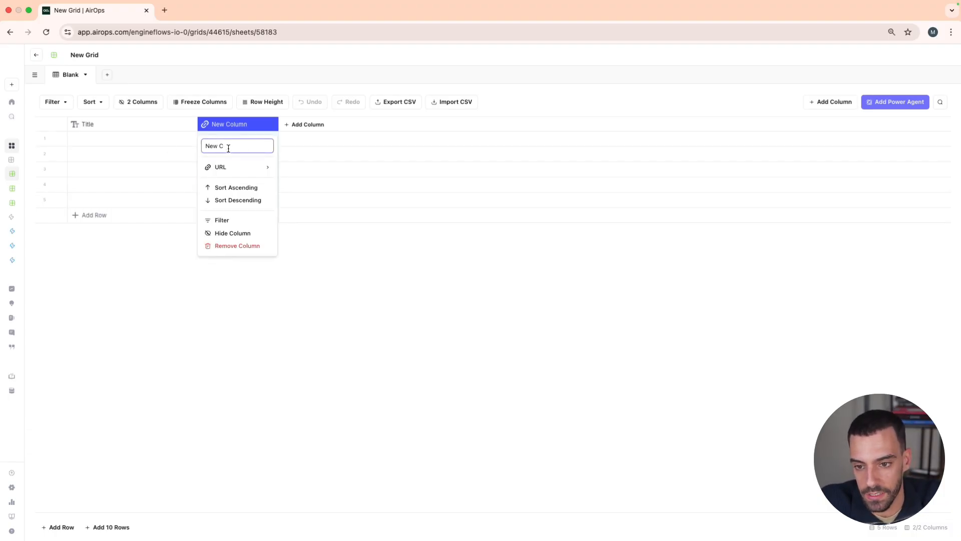
{"action": "left_click", "coordinate": [150, 153]}
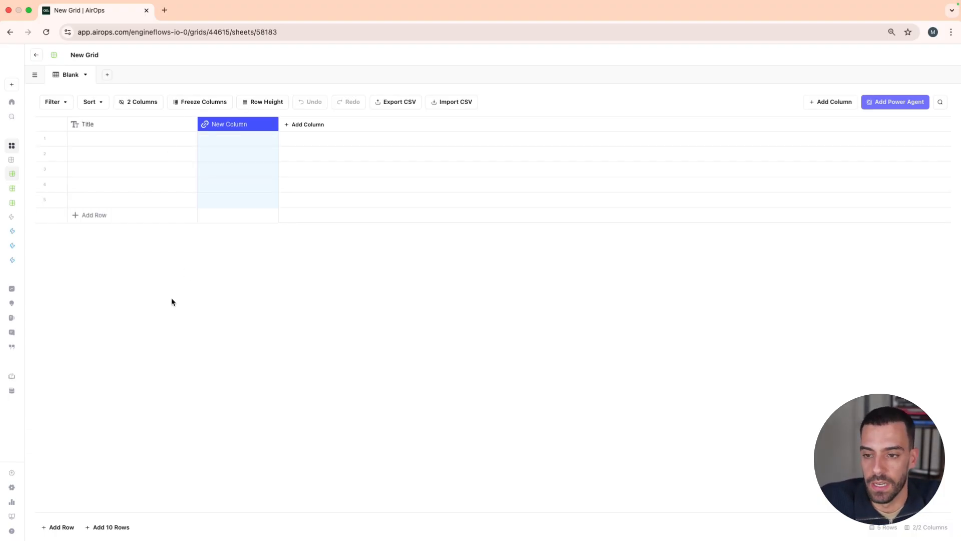
Leave the grid and open the PhantomBuster --> AirOps (Company Mentions) workflow for editing
{"action": "left_click", "coordinate": [36, 54]}
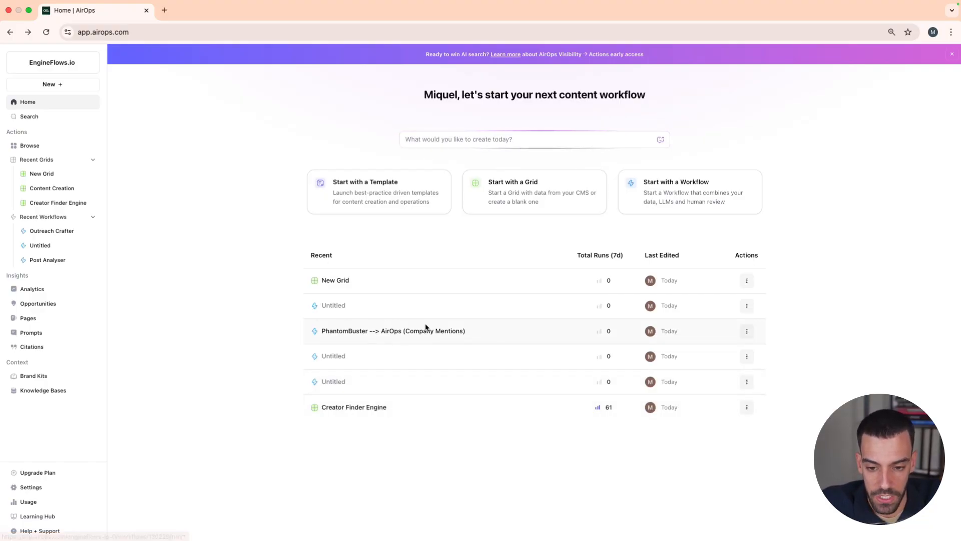
{"action": "left_click", "coordinate": [355, 330]}
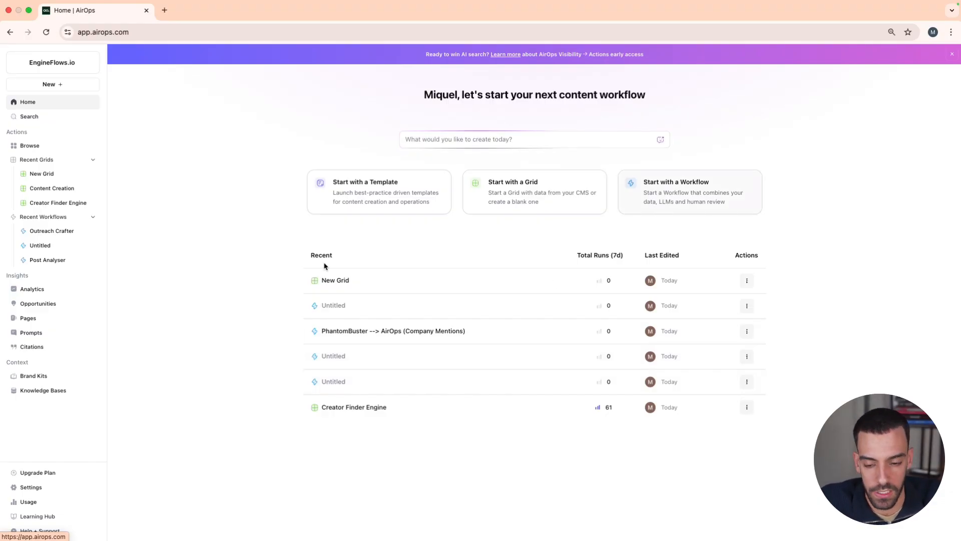
{"action": "left_click", "coordinate": [395, 331]}
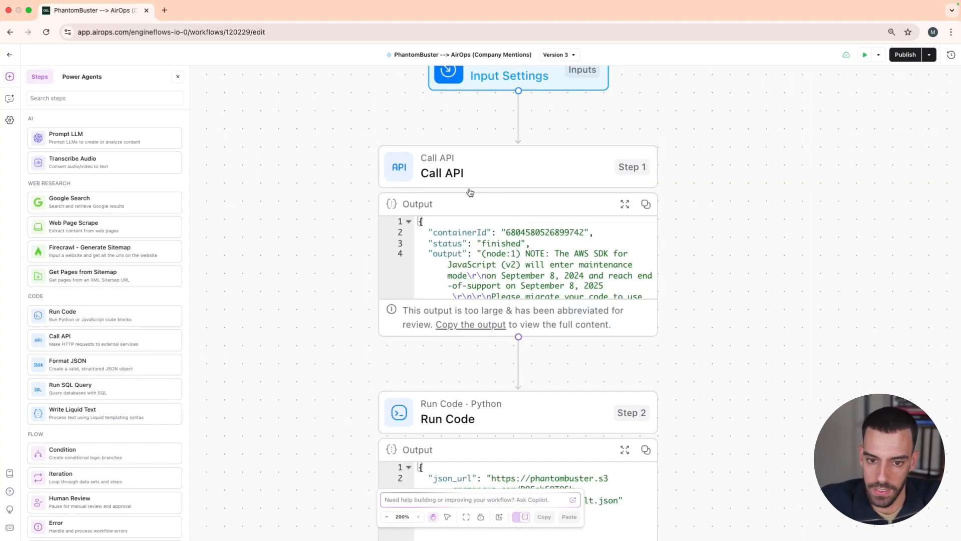
{"action": "scroll", "coordinate": [460, 170], "scroll_direction": "down", "scroll_amount": 5}
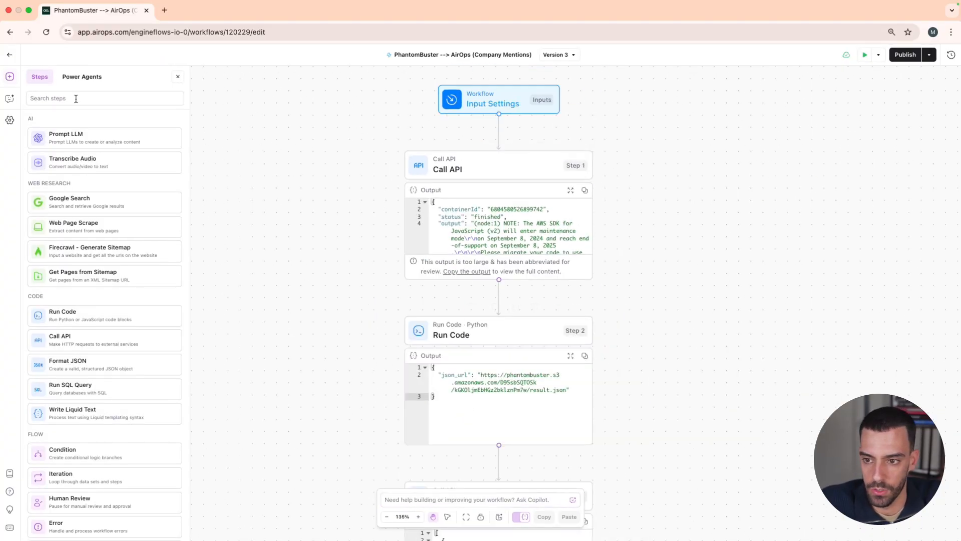
Search the workflow step library for "call api" to find the Call API block
{"action": "mouse_move", "coordinate": [454, 168]}
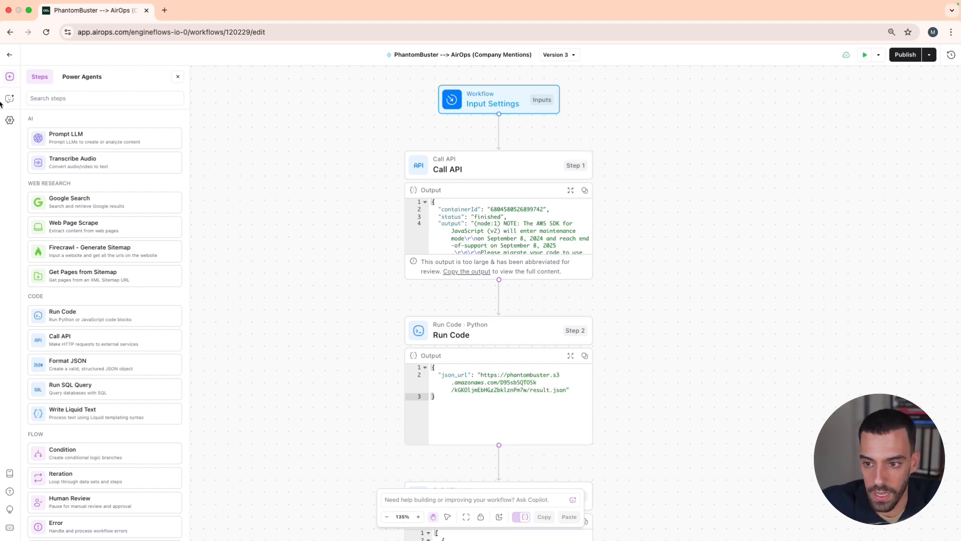
{"action": "left_click", "coordinate": [52, 100]}
{"action": "type", "text": "call"}
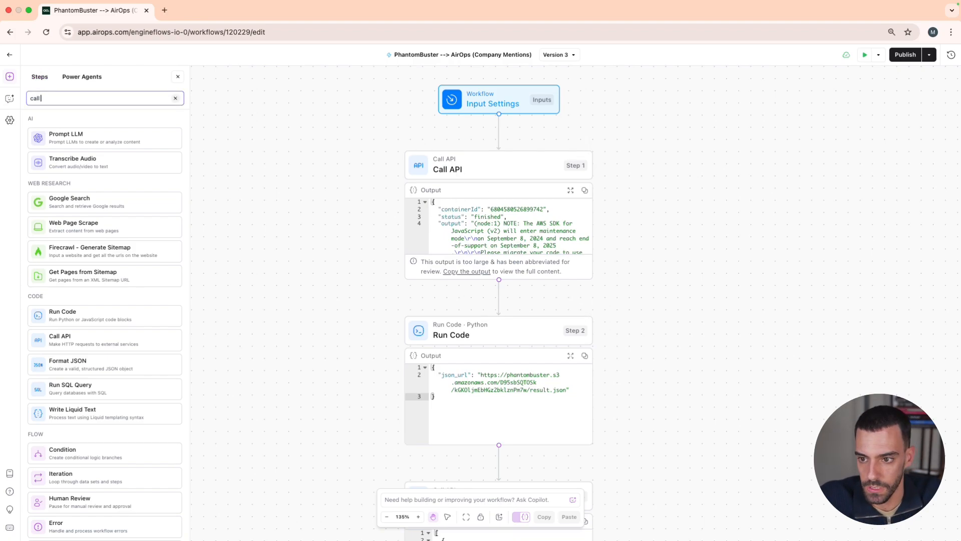
{"action": "type", "text": " api"}
{"action": "left_click_drag", "start_coordinate": [63, 133], "coordinate": [68, 56]}
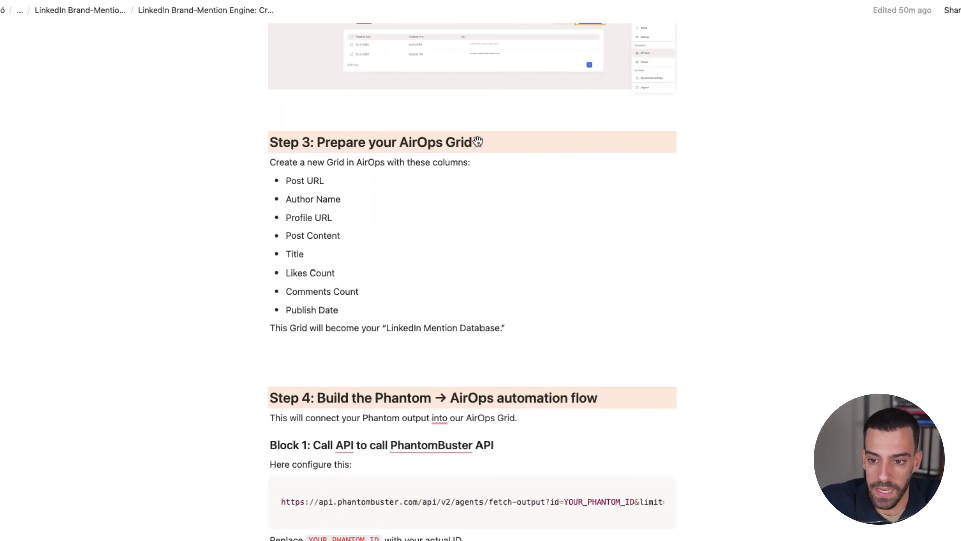
Switch to the LinkedIn Brand-Mention Engine guide and read the Block 1 Call API method, URL and headers under Step 4
{"action": "scroll", "coordinate": [456, 243], "scroll_direction": "down", "scroll_amount": 7}
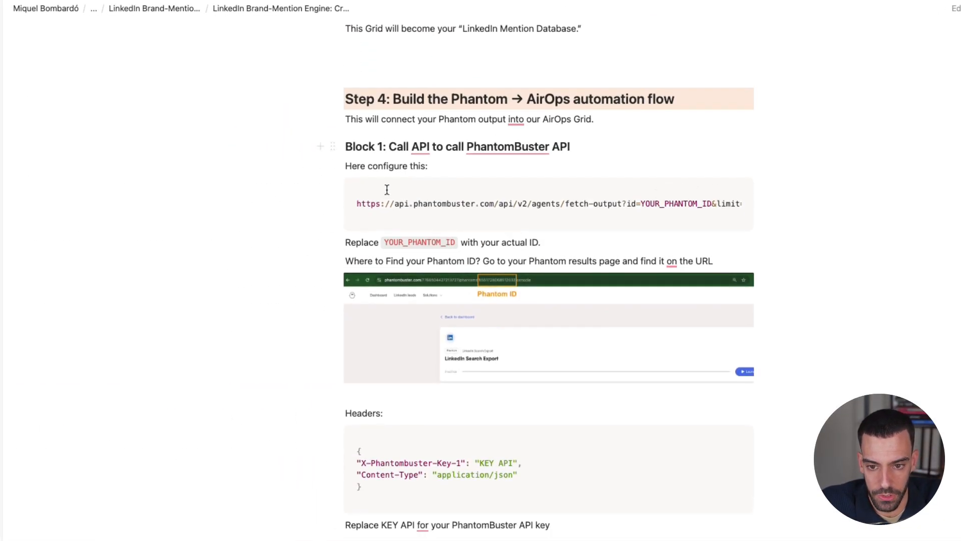
{"action": "scroll", "coordinate": [426, 191], "scroll_direction": "down", "scroll_amount": 10}
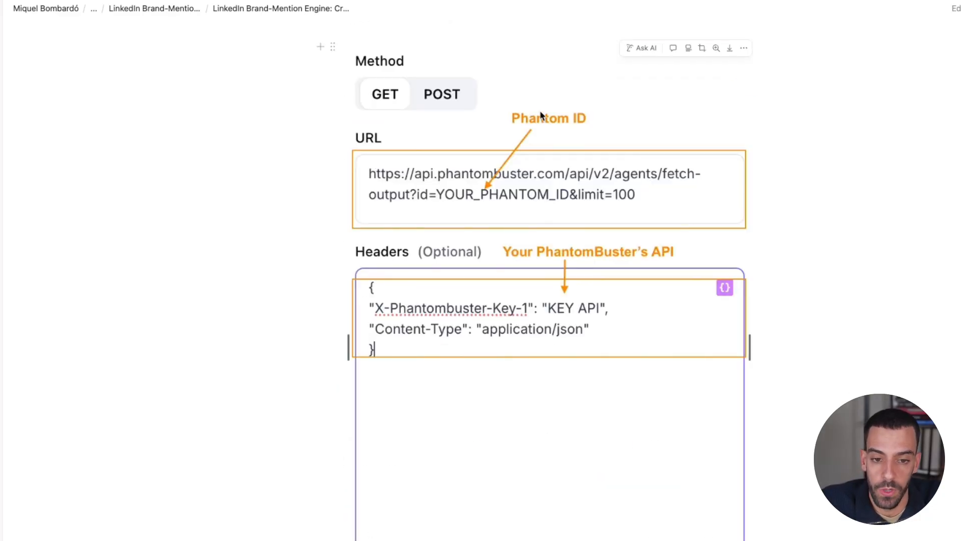
{"action": "scroll", "coordinate": [581, 200], "scroll_direction": "down", "scroll_amount": 1}
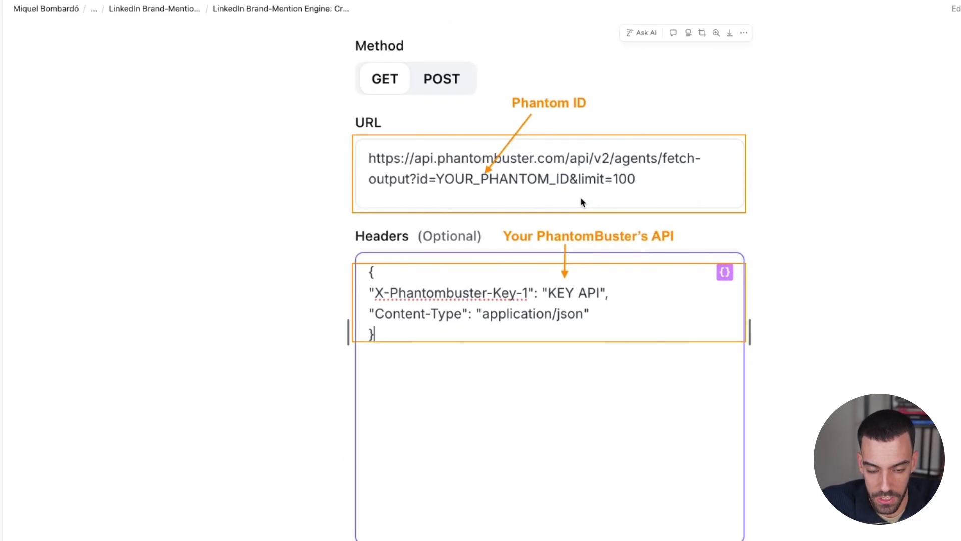
{"action": "scroll", "coordinate": [480, 161], "scroll_direction": "down", "scroll_amount": 4}
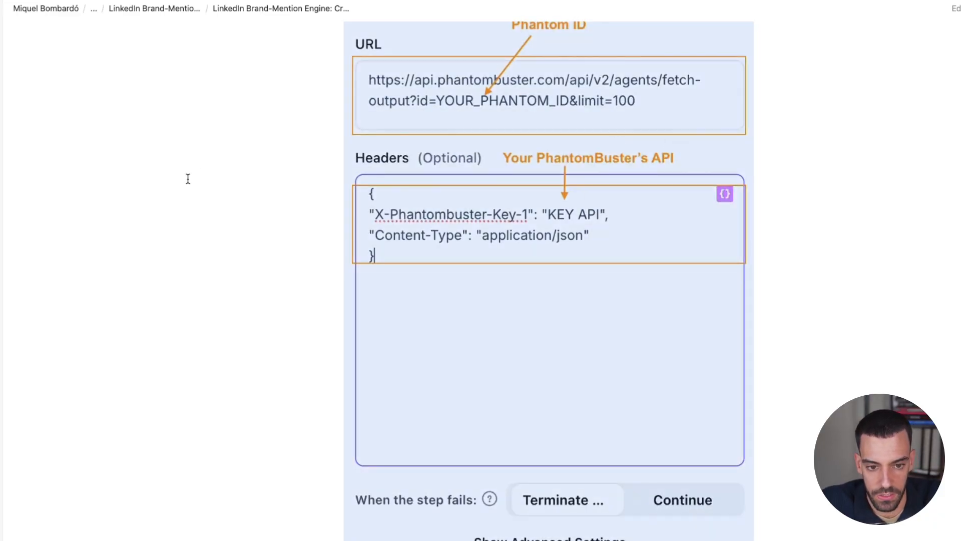
{"action": "scroll", "coordinate": [423, 264], "scroll_direction": "up", "scroll_amount": 20}
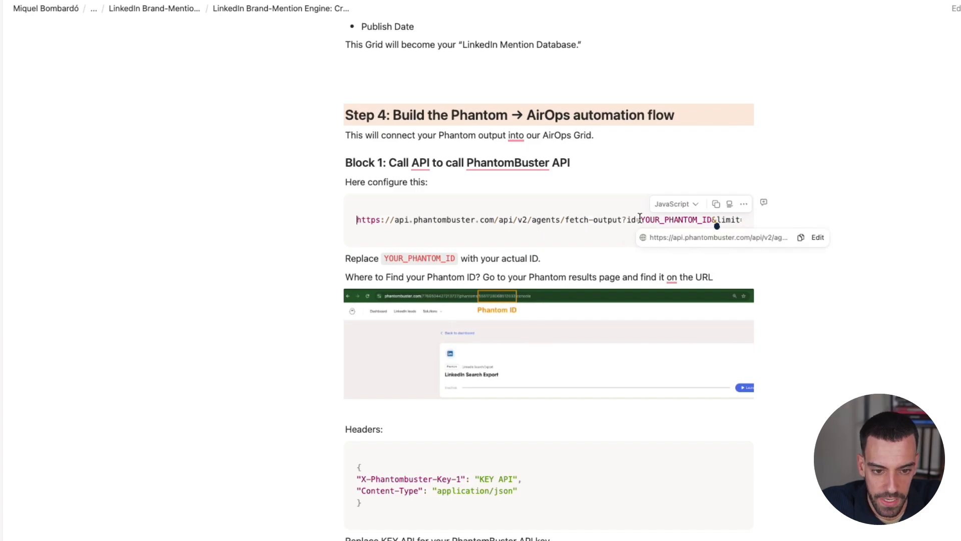
{"action": "scroll", "coordinate": [639, 219], "scroll_direction": "right", "scroll_amount": 2}
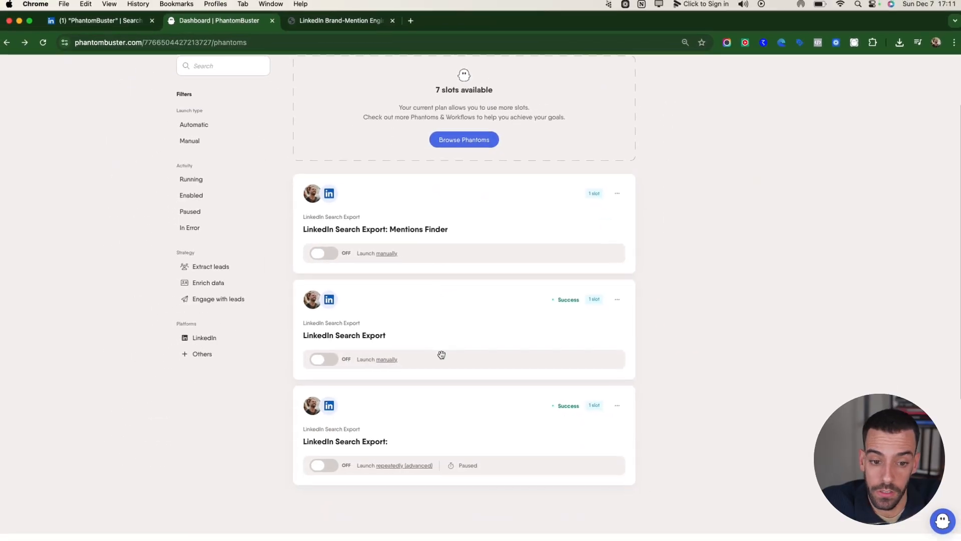
Switch to PhantomBuster, open the LinkedIn Search Export Phantom and locate its Phantom ID in the page address
{"action": "scroll", "coordinate": [440, 354], "scroll_direction": "down", "scroll_amount": 3}
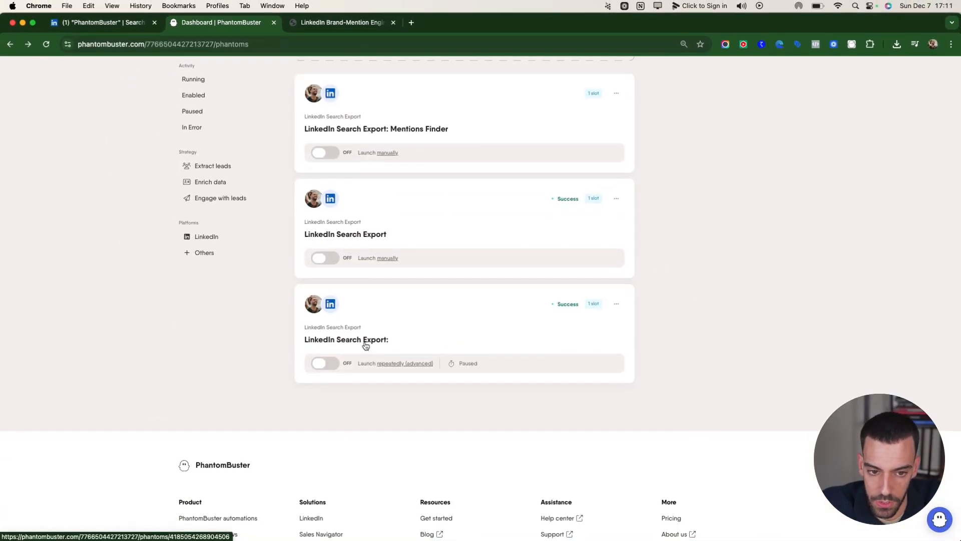
{"action": "left_click", "coordinate": [338, 233]}
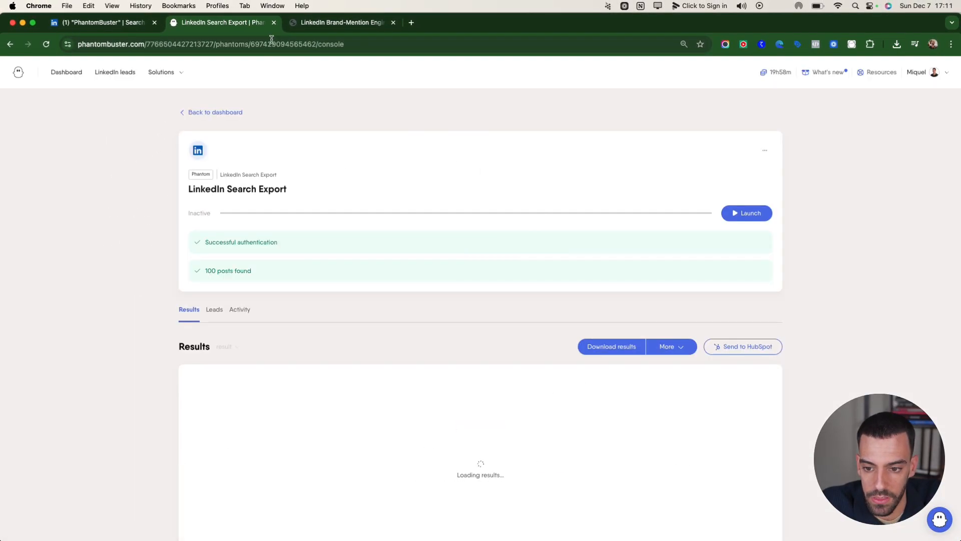
{"action": "left_click", "coordinate": [243, 44]}
{"action": "left_click", "coordinate": [305, 44]}
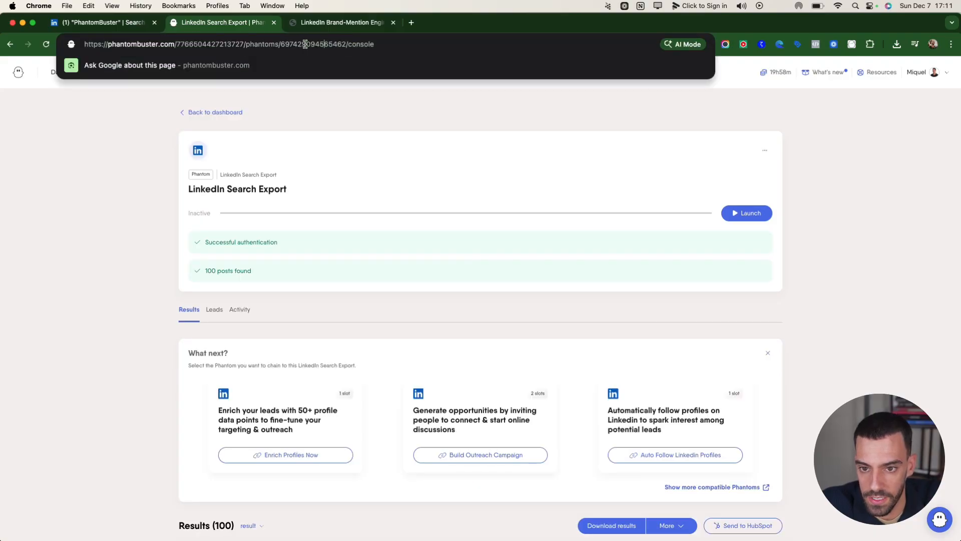
{"action": "left_click_drag", "start_coordinate": [345, 45], "coordinate": [294, 44]}
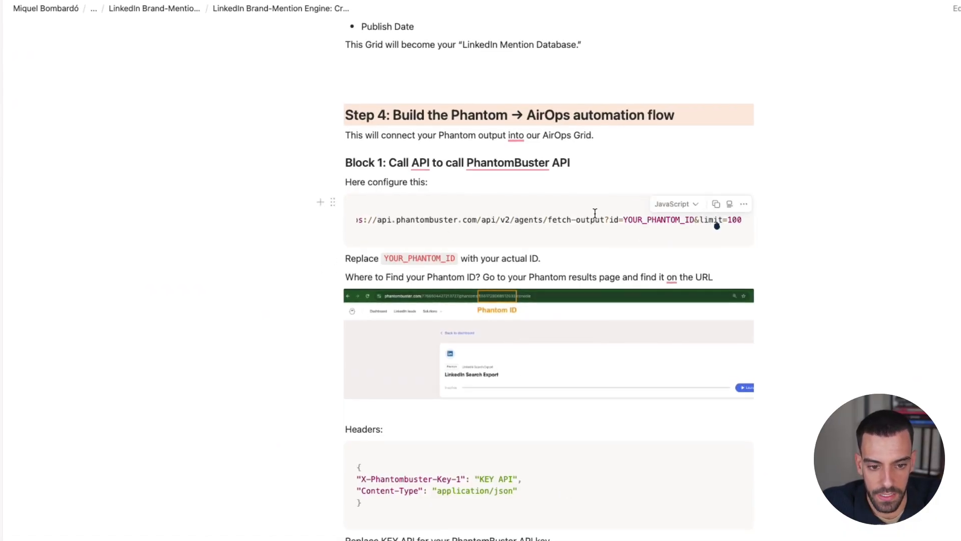
Return to the guide and review where the Phantom ID and PhantomBuster API key go in Block 1's URL and headers
{"action": "scroll", "coordinate": [566, 222], "scroll_direction": "down", "scroll_amount": 10}
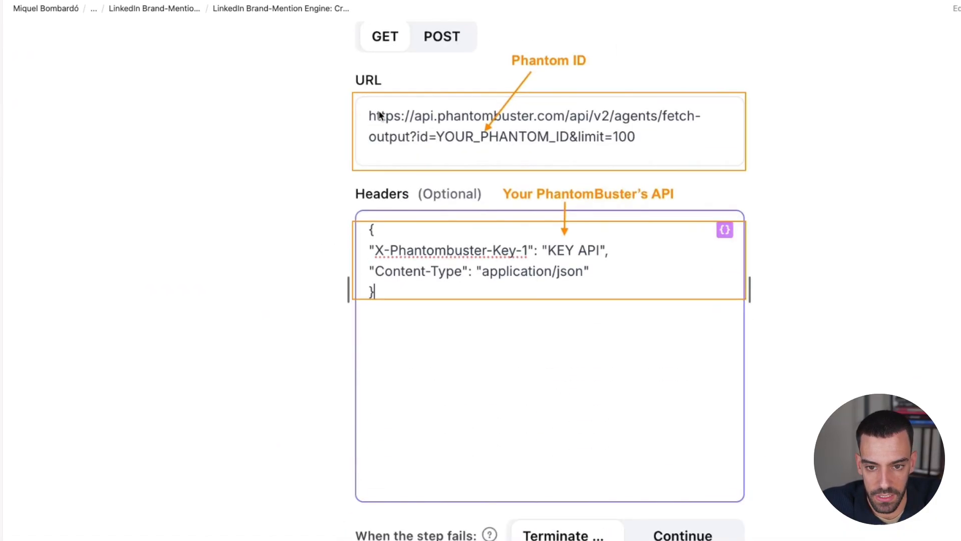
{"action": "scroll", "coordinate": [518, 133], "scroll_direction": "up", "scroll_amount": 1}
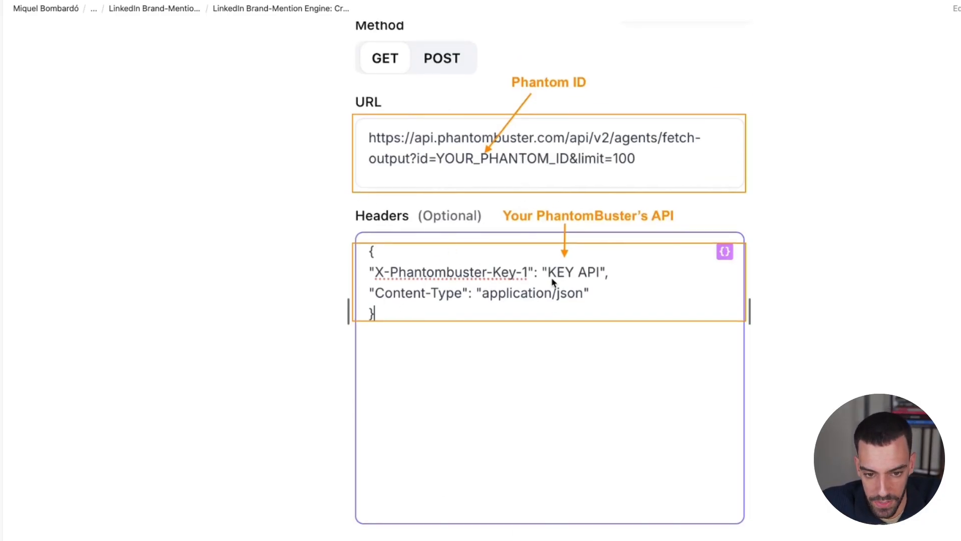
{"action": "scroll", "coordinate": [551, 277], "scroll_direction": "up", "scroll_amount": 10}
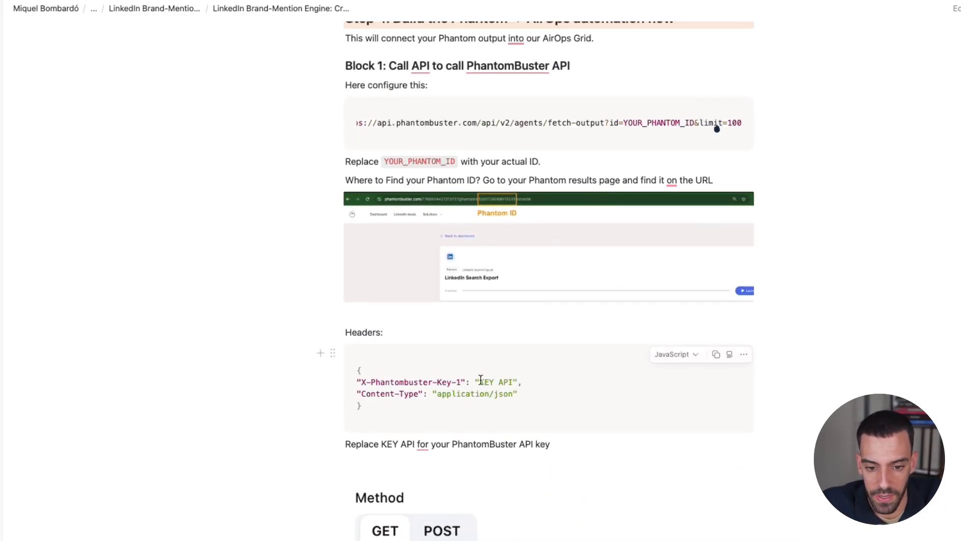
{"action": "scroll", "coordinate": [508, 383], "scroll_direction": "down", "scroll_amount": 1}
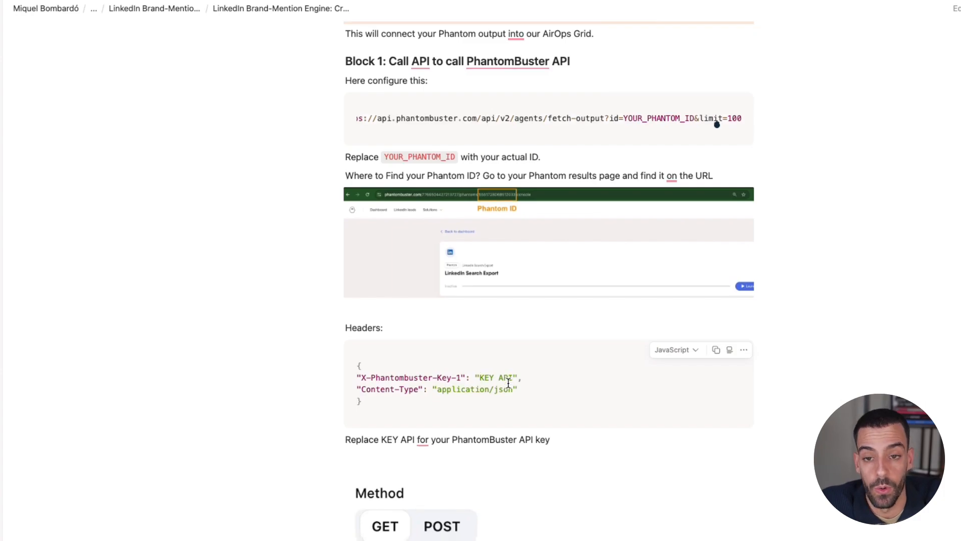
{"action": "scroll", "coordinate": [508, 382], "scroll_direction": "down", "scroll_amount": 1}
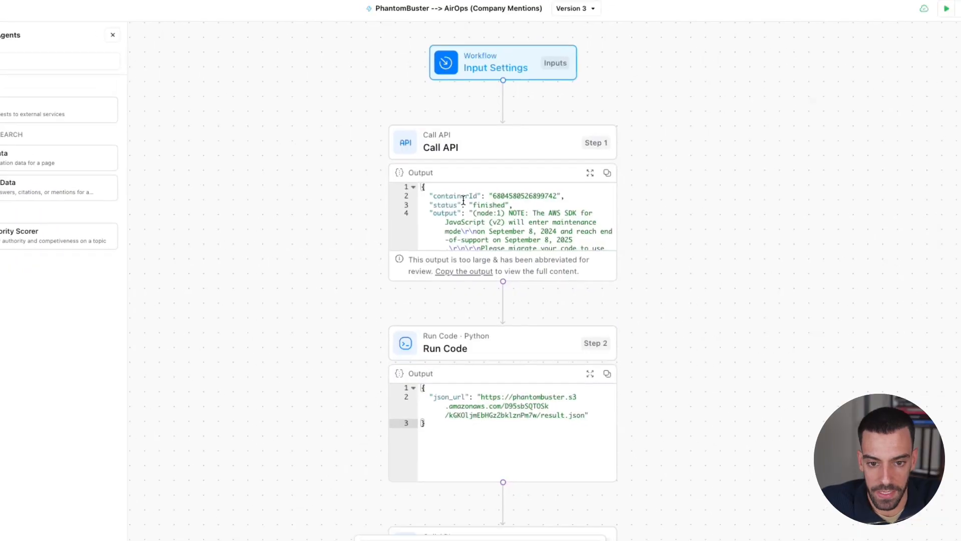
Switch back to the AirOps workflow, open the Step 2 Run Code block and review its whole Python function
{"action": "scroll", "coordinate": [453, 283], "scroll_direction": "down", "scroll_amount": 3}
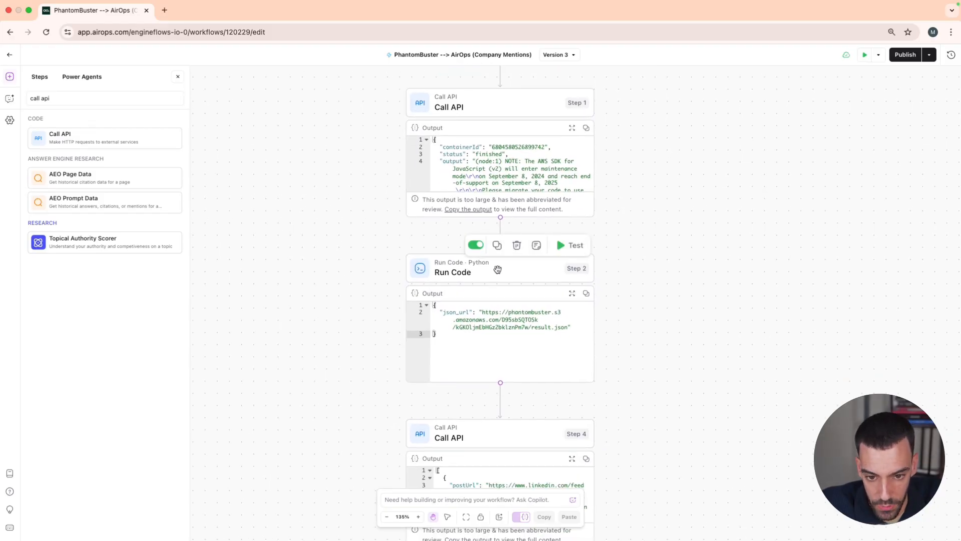
{"action": "left_click", "coordinate": [500, 270]}
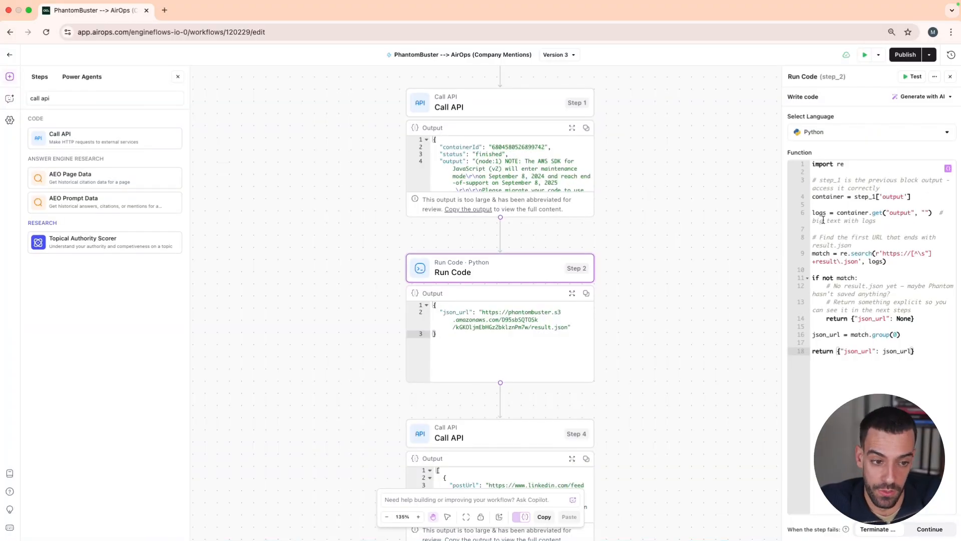
{"action": "left_click_drag", "start_coordinate": [921, 351], "coordinate": [775, 154]}
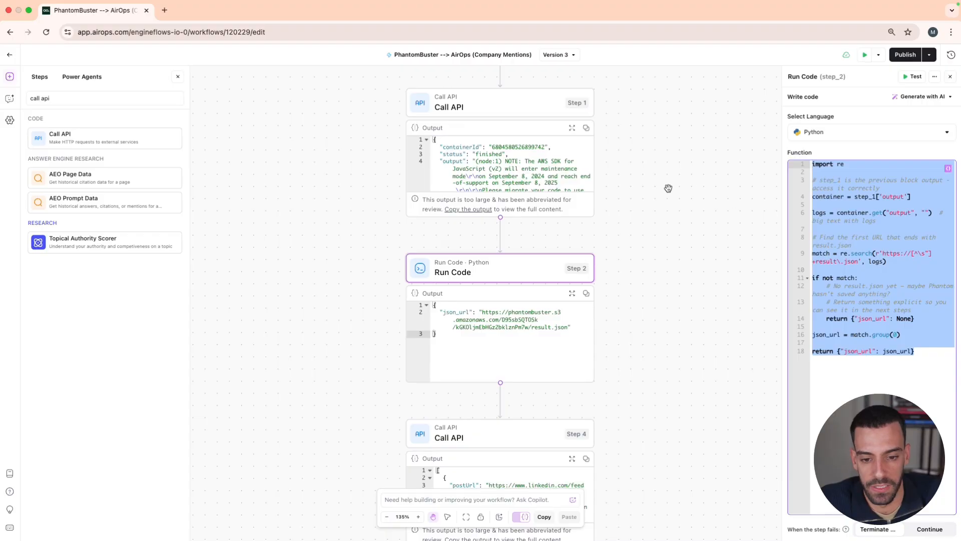
{"action": "left_click", "coordinate": [695, 294]}
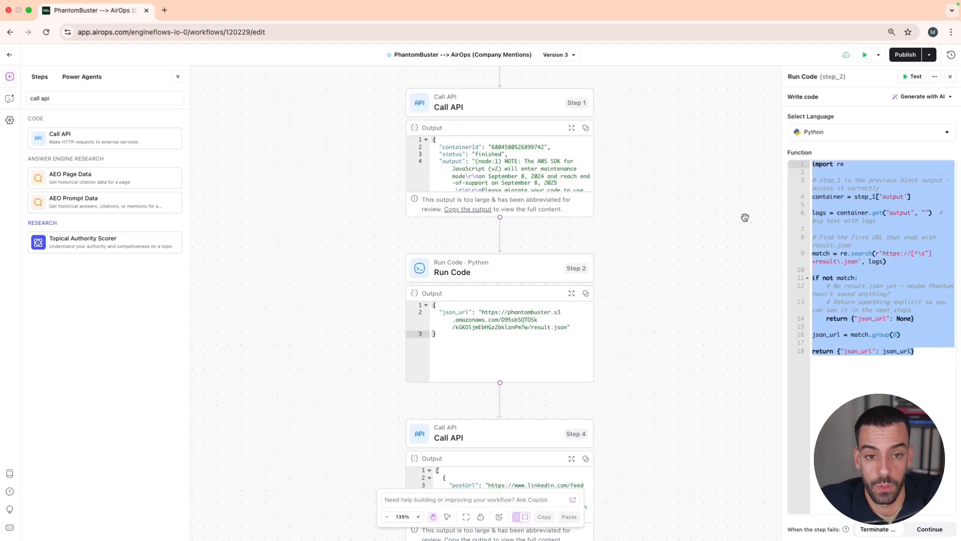
Open the Step 4 Call API block and inspect the Step 2 Run Code output that supplies the json_url for its URL
{"action": "scroll", "coordinate": [633, 265], "scroll_direction": "down", "scroll_amount": 7}
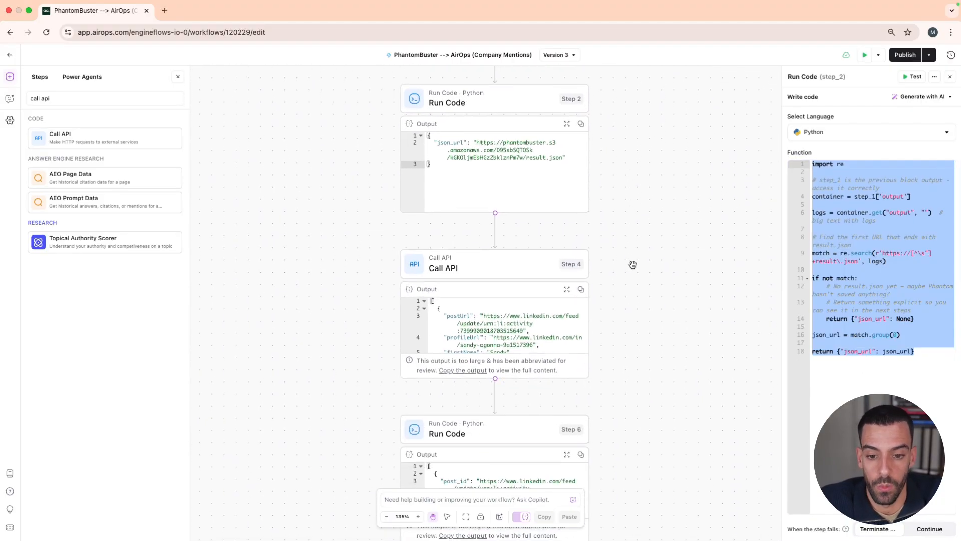
{"action": "mouse_move", "coordinate": [440, 250]}
{"action": "scroll", "coordinate": [504, 268], "scroll_direction": "down", "scroll_amount": 1}
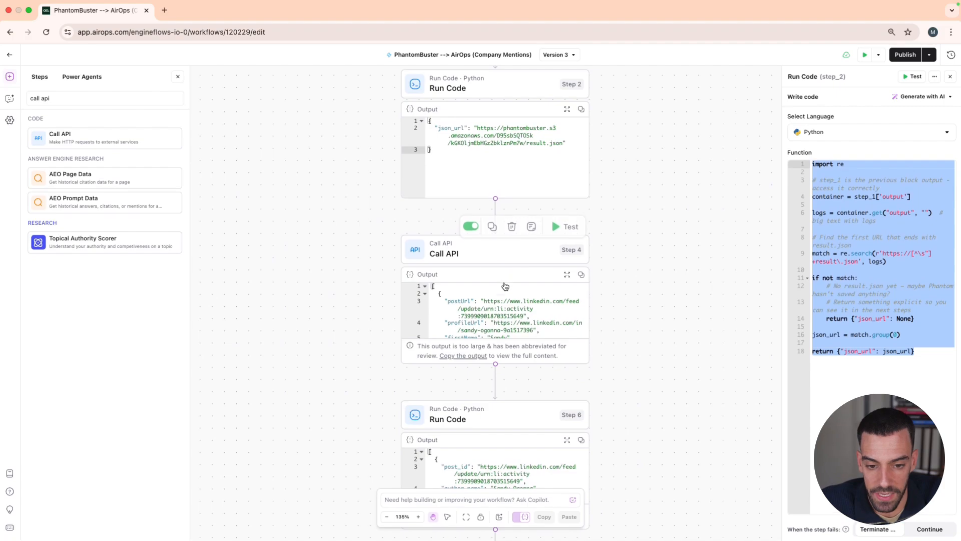
{"action": "left_click", "coordinate": [507, 251]}
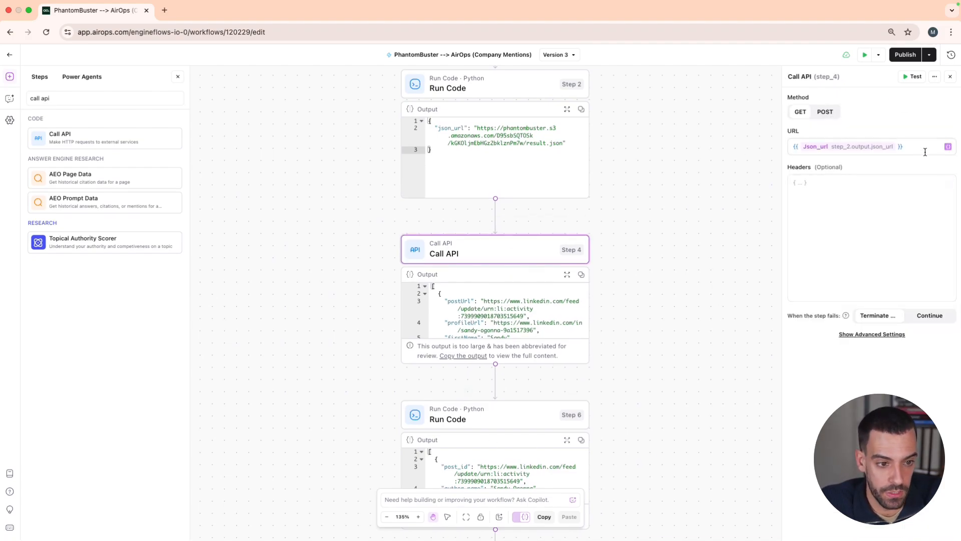
{"action": "left_click", "coordinate": [948, 147]}
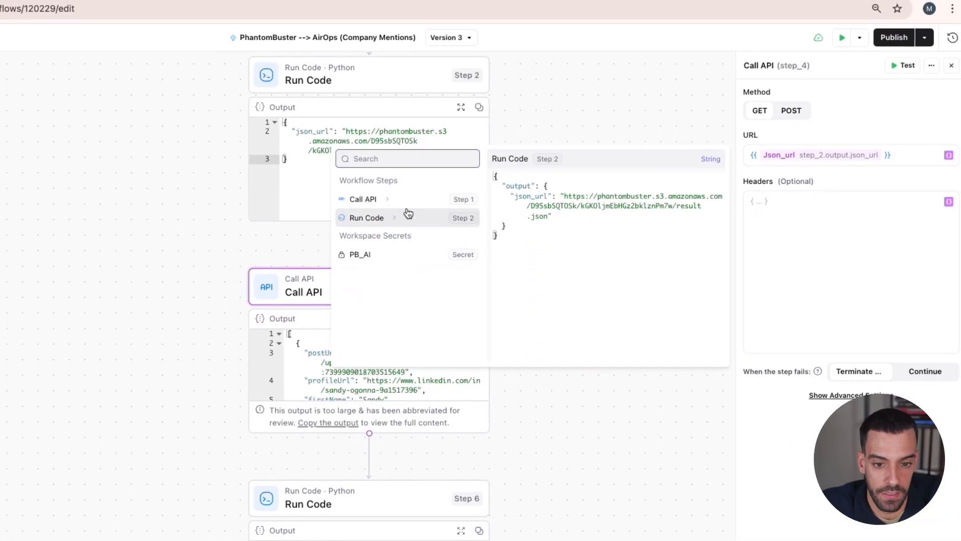
{"action": "left_click", "coordinate": [394, 219]}
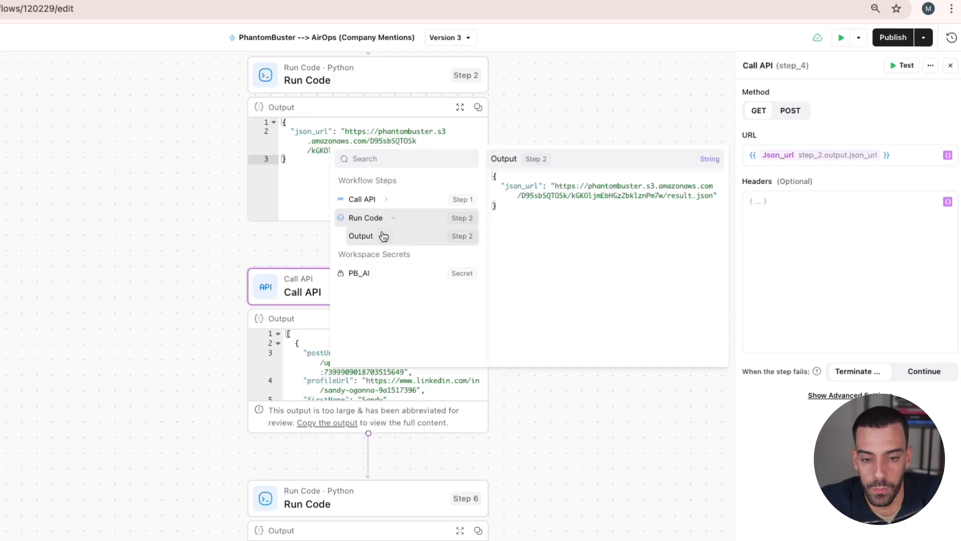
{"action": "left_click", "coordinate": [791, 200]}
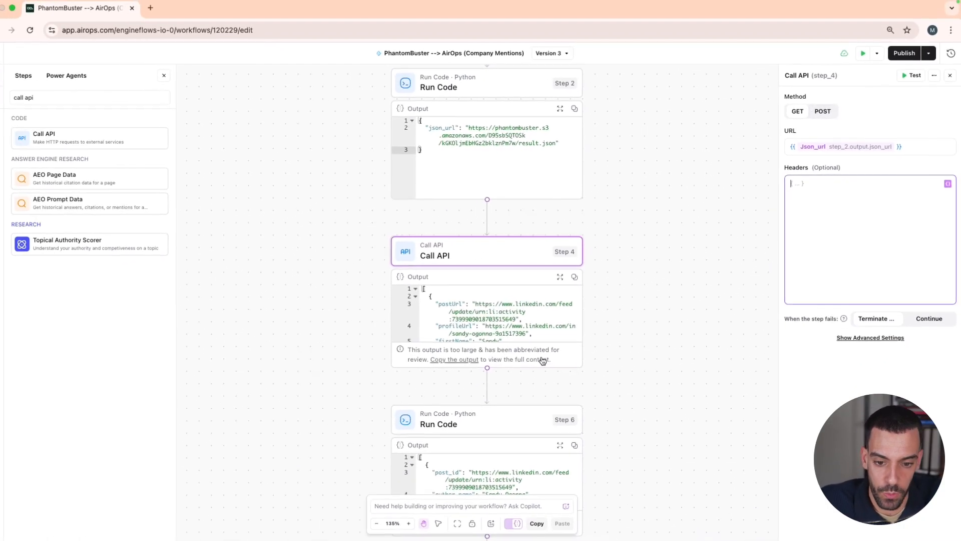
Open the Step 6 Run Code block and review its Python function that validates and transforms the Step 4 data
{"action": "scroll", "coordinate": [343, 365], "scroll_direction": "down", "scroll_amount": 5}
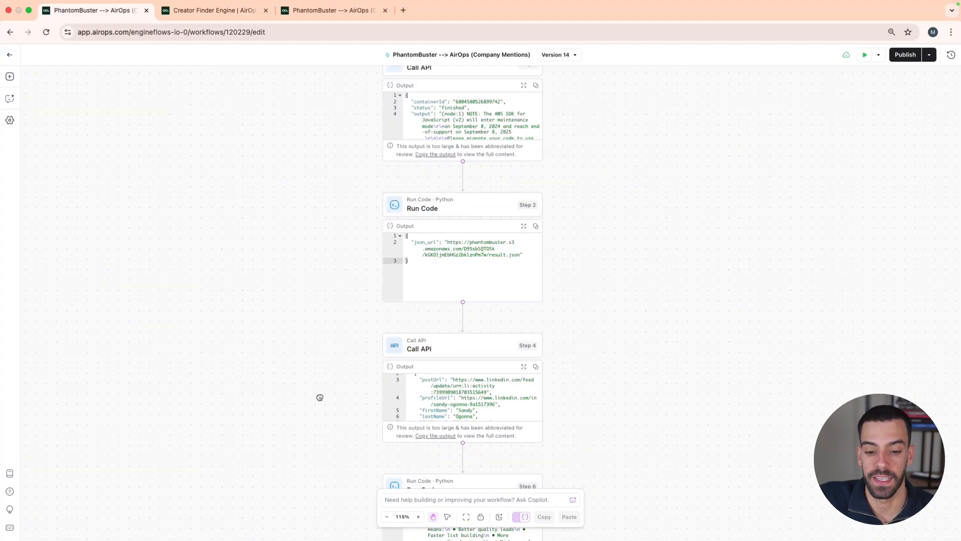
{"action": "left_click_drag", "start_coordinate": [318, 397], "coordinate": [326, 238]}
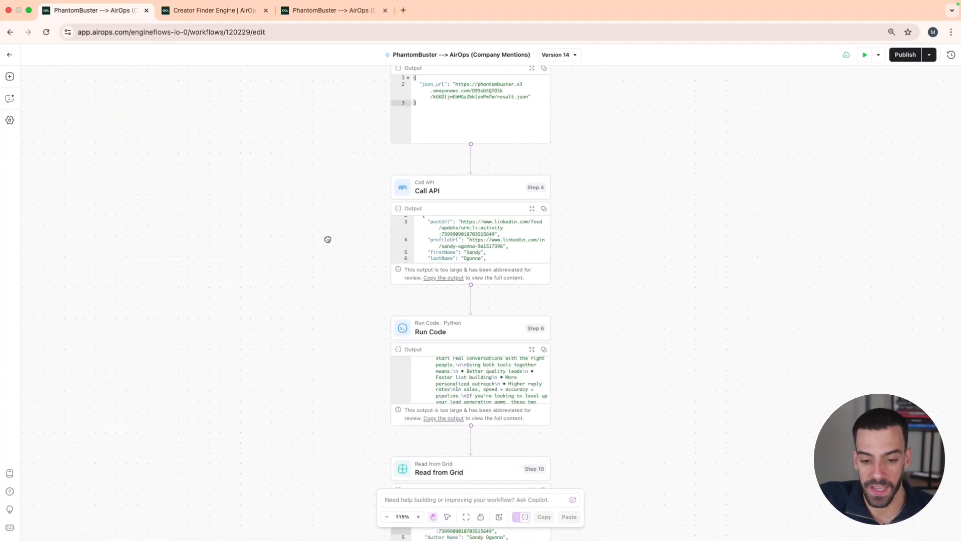
{"action": "left_click", "coordinate": [474, 323]}
{"action": "scroll", "coordinate": [868, 288], "scroll_direction": "down", "scroll_amount": 5}
{"action": "scroll", "coordinate": [867, 288], "scroll_direction": "up", "scroll_amount": 5}
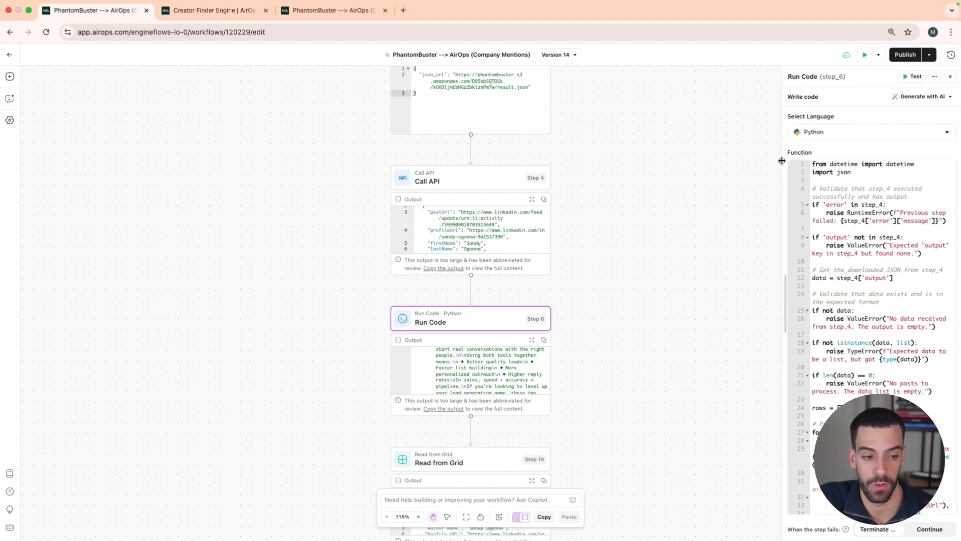
{"action": "scroll", "coordinate": [881, 210], "scroll_direction": "down", "scroll_amount": 1}
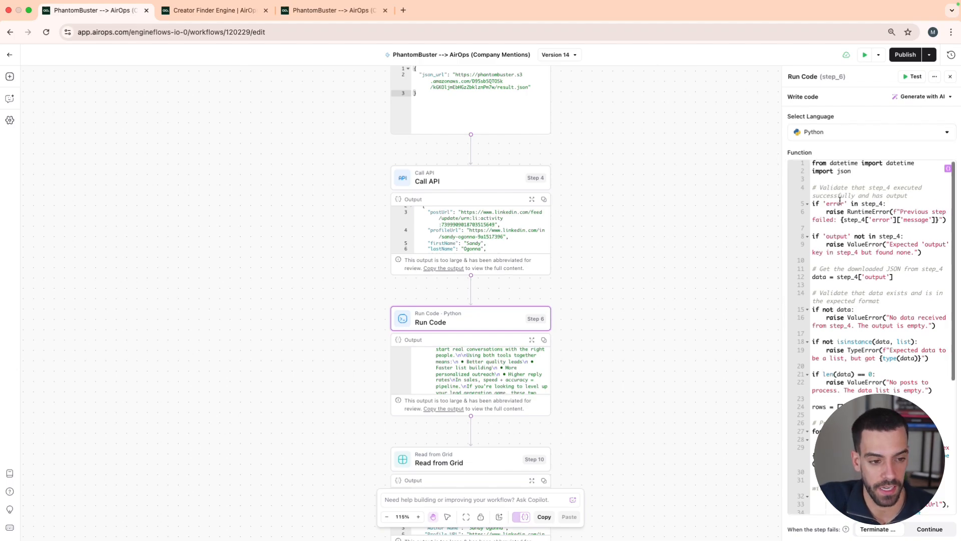
{"action": "left_click", "coordinate": [950, 78]}
In the Step 10 Read from Grid block, select Creator Finder Engine as the grid to read
{"action": "scroll", "coordinate": [340, 351], "scroll_direction": "down", "scroll_amount": 5}
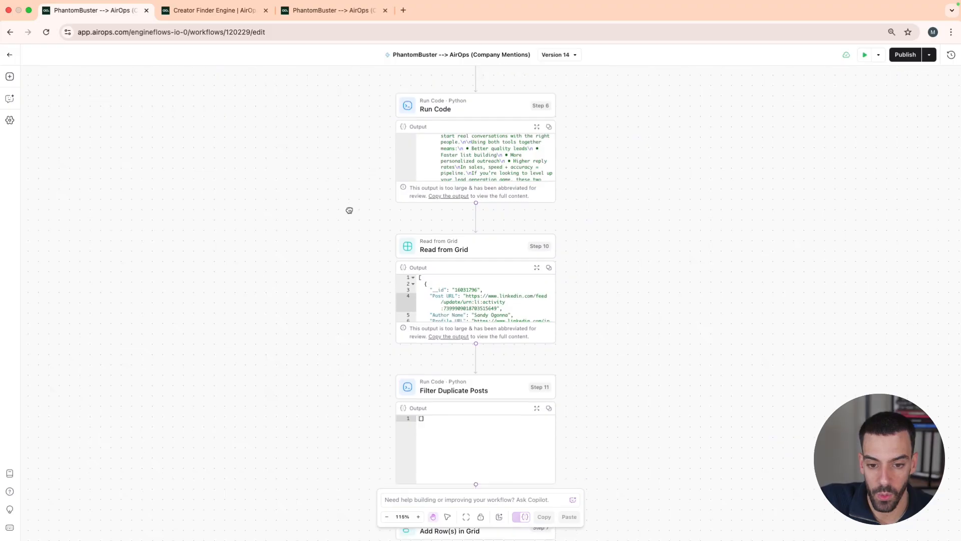
{"action": "left_click", "coordinate": [486, 250]}
{"action": "scroll", "coordinate": [377, 247], "scroll_direction": "down", "scroll_amount": 1}
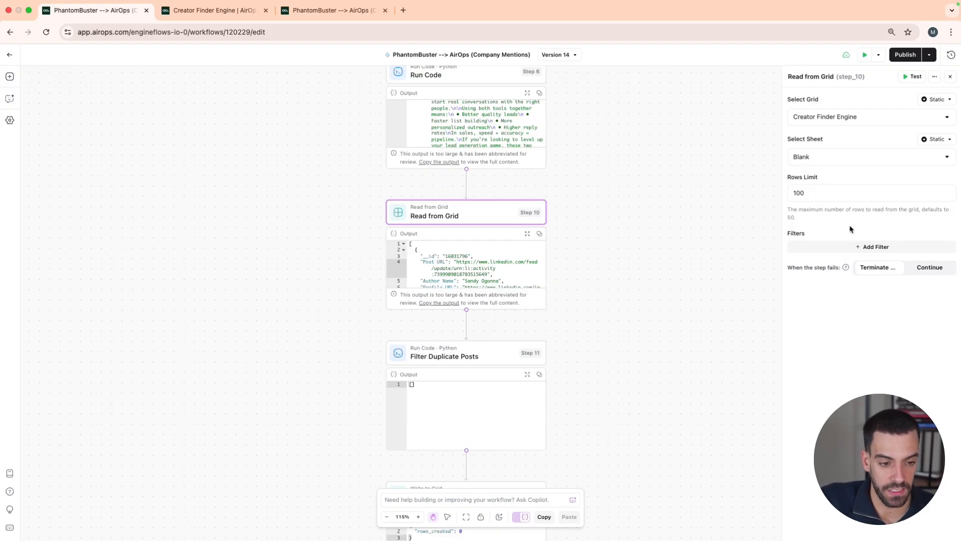
{"action": "left_click", "coordinate": [869, 122]}
{"action": "left_click", "coordinate": [819, 142]}
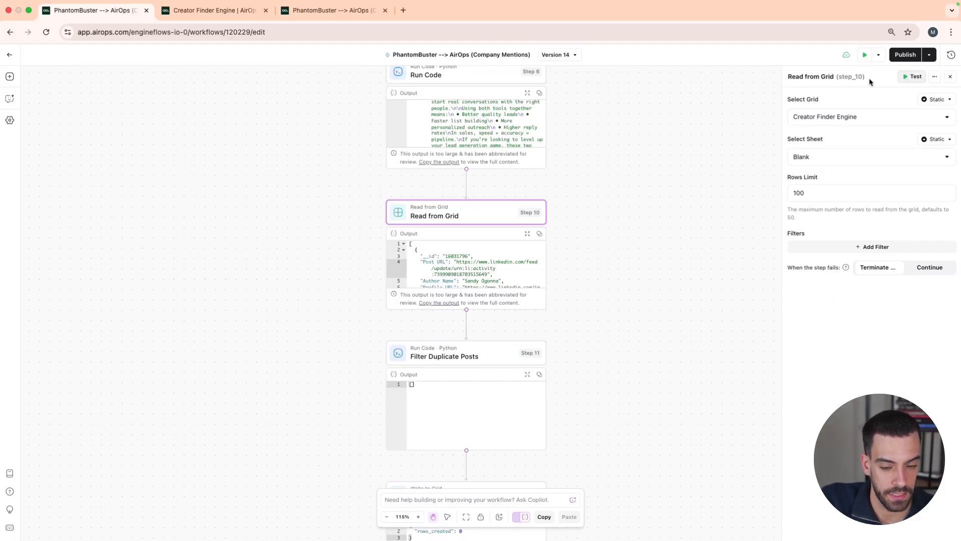
Open the Step 11 Filter Duplicate Posts block and review its Python function that compares new posts with existing grid posts
{"action": "scroll", "coordinate": [463, 260], "scroll_direction": "down", "scroll_amount": 1}
{"action": "scroll", "coordinate": [463, 260], "scroll_direction": "down", "scroll_amount": 2}
{"action": "left_click_drag", "start_coordinate": [303, 337], "coordinate": [318, 197]}
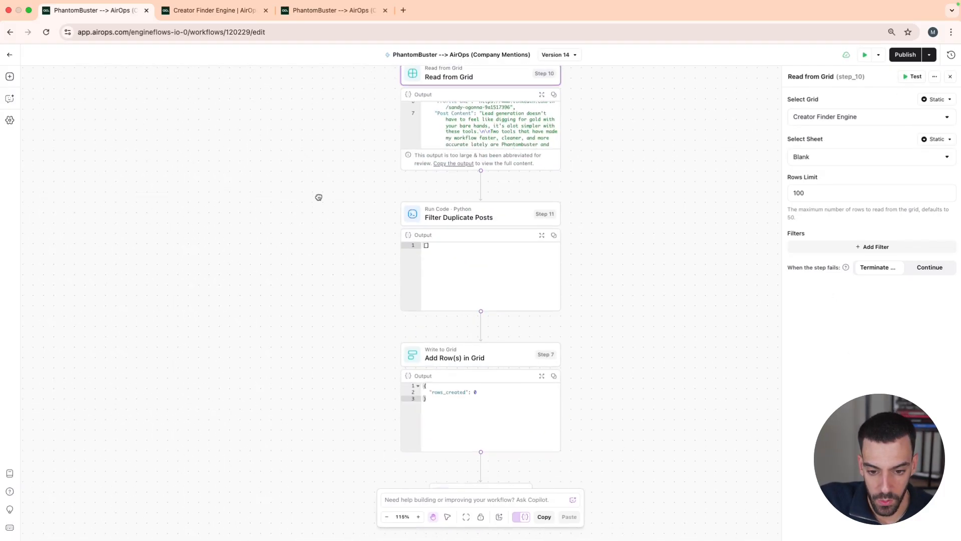
{"action": "mouse_move", "coordinate": [476, 209]}
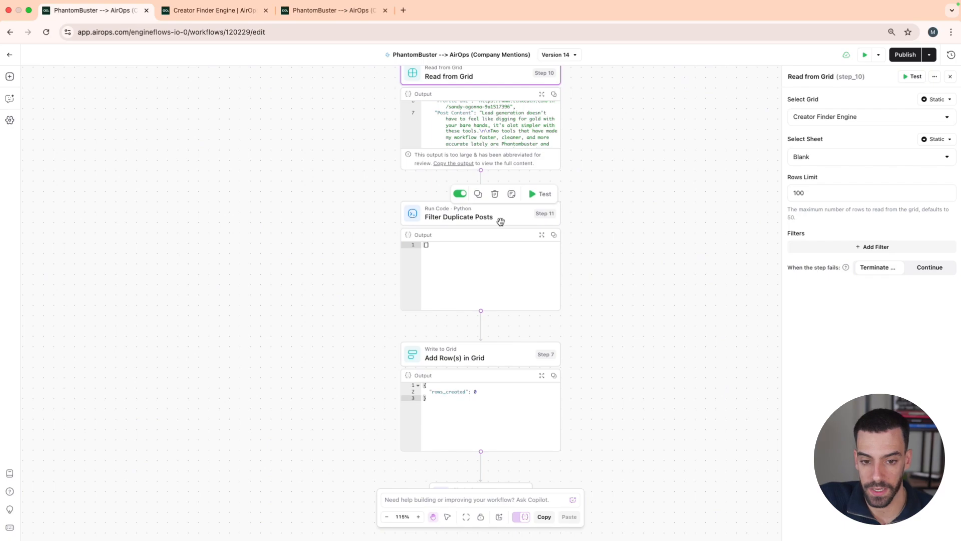
{"action": "left_click", "coordinate": [496, 221]}
{"action": "scroll", "coordinate": [916, 309], "scroll_direction": "down", "scroll_amount": 8}
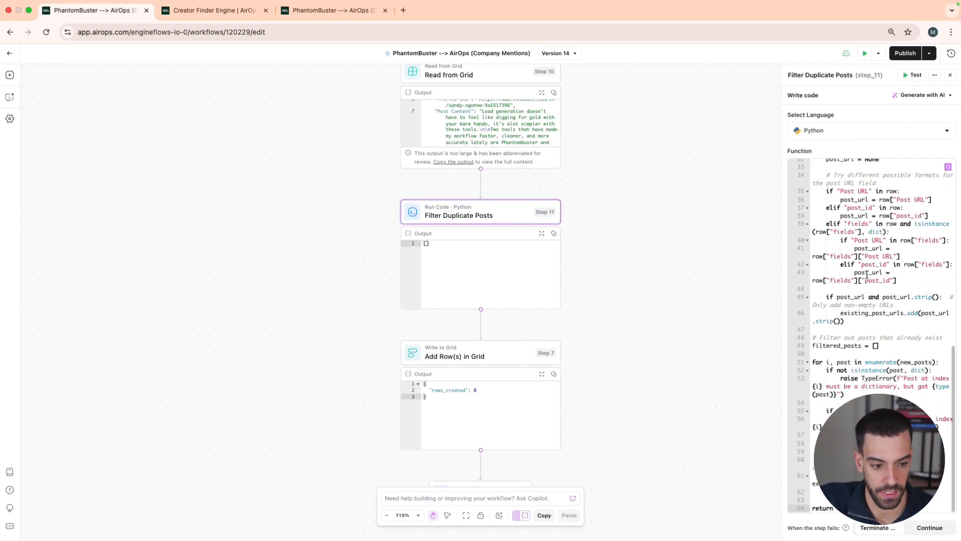
{"action": "scroll", "coordinate": [867, 275], "scroll_direction": "up", "scroll_amount": 8}
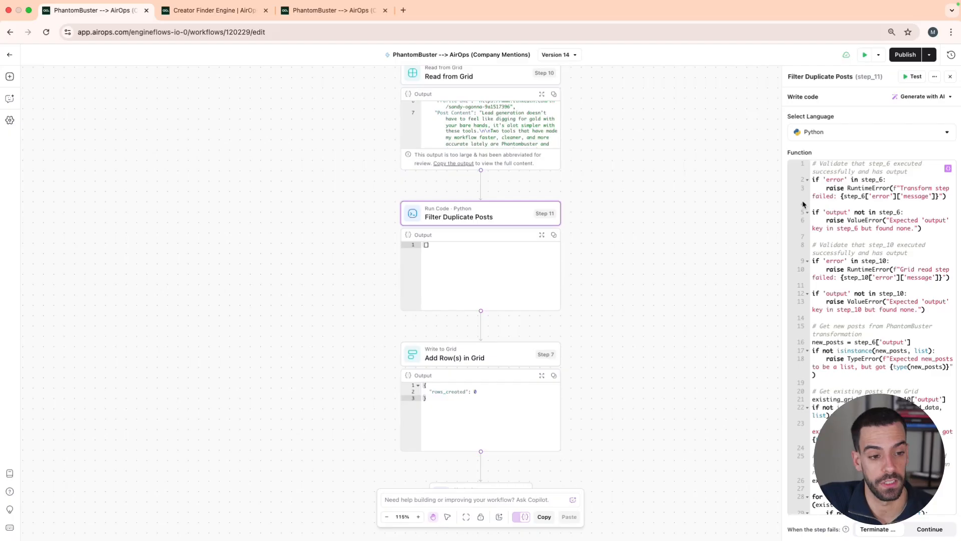
{"action": "scroll", "coordinate": [819, 218], "scroll_direction": "down", "scroll_amount": 1}
{"action": "scroll", "coordinate": [821, 216], "scroll_direction": "up", "scroll_amount": 1}
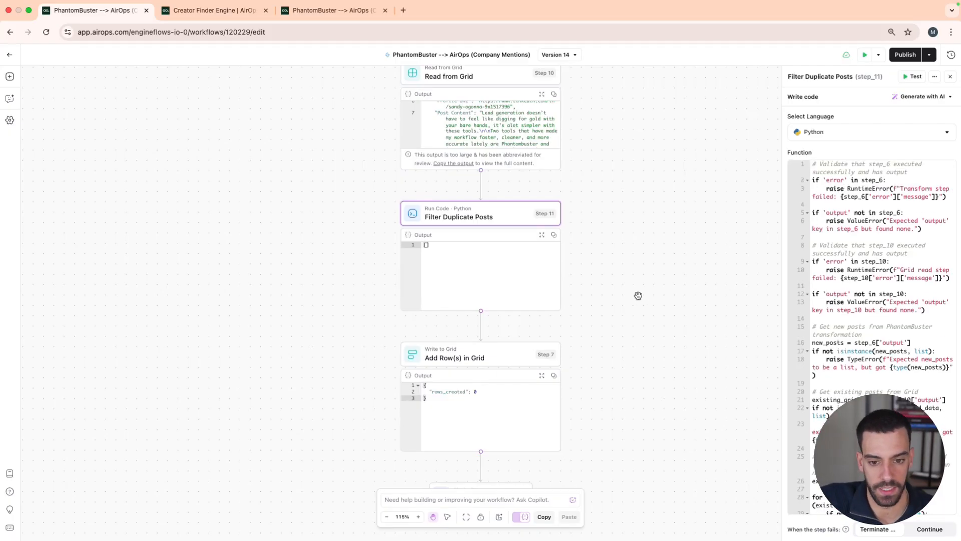
{"action": "left_click_drag", "start_coordinate": [637, 294], "coordinate": [668, 300]}
In the Step 7 Add Row(s) in Grid block, select Creator Finder Engine as the destination grid
{"action": "scroll", "coordinate": [396, 343], "scroll_direction": "down", "scroll_amount": 3}
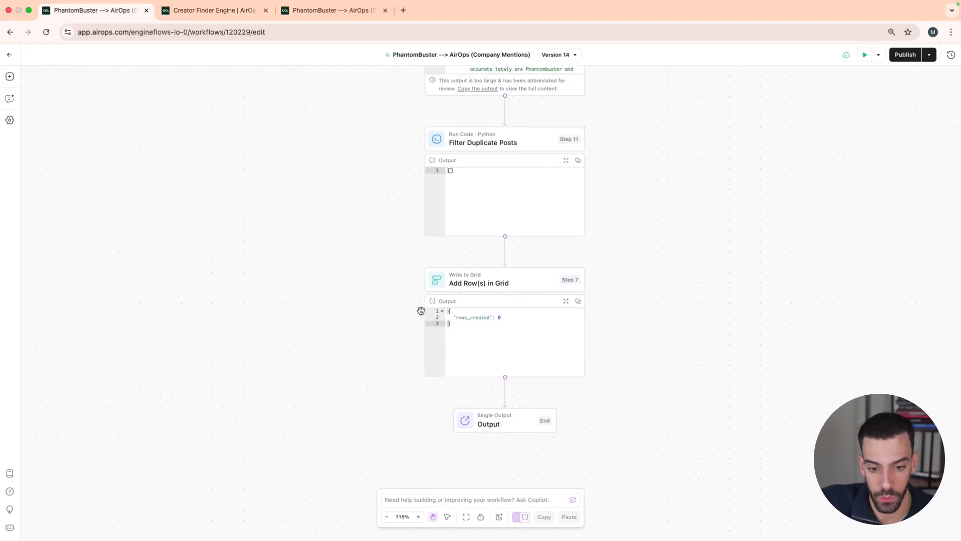
{"action": "left_click", "coordinate": [516, 279]}
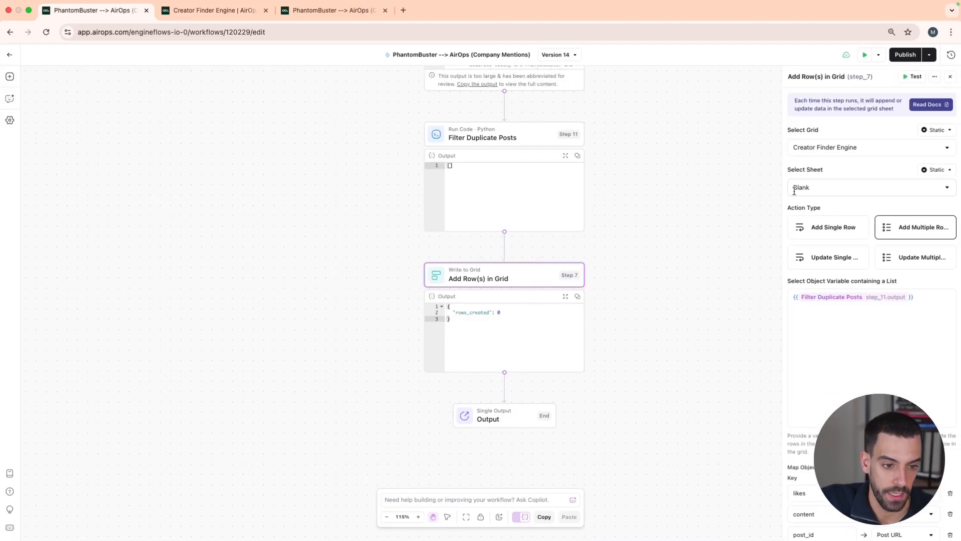
{"action": "left_click", "coordinate": [843, 149]}
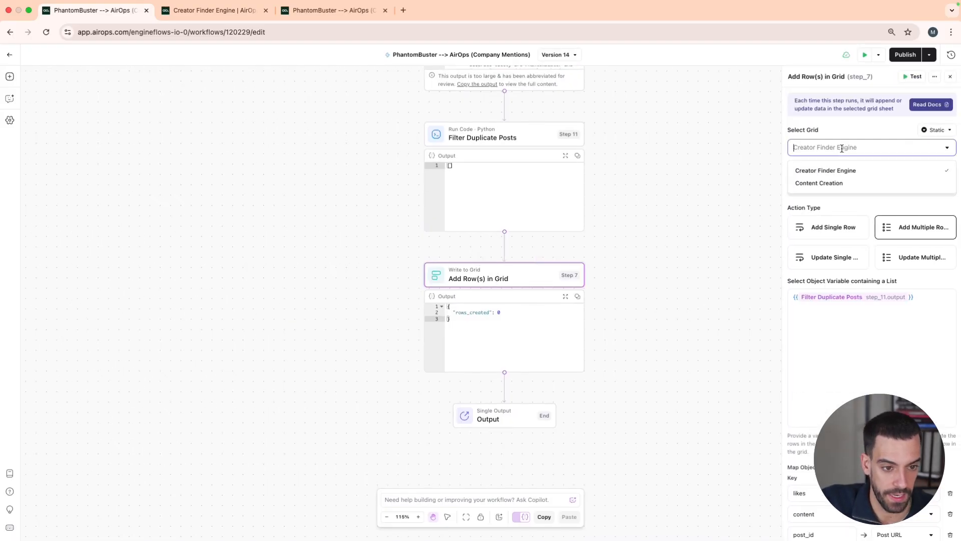
{"action": "left_click", "coordinate": [827, 172]}
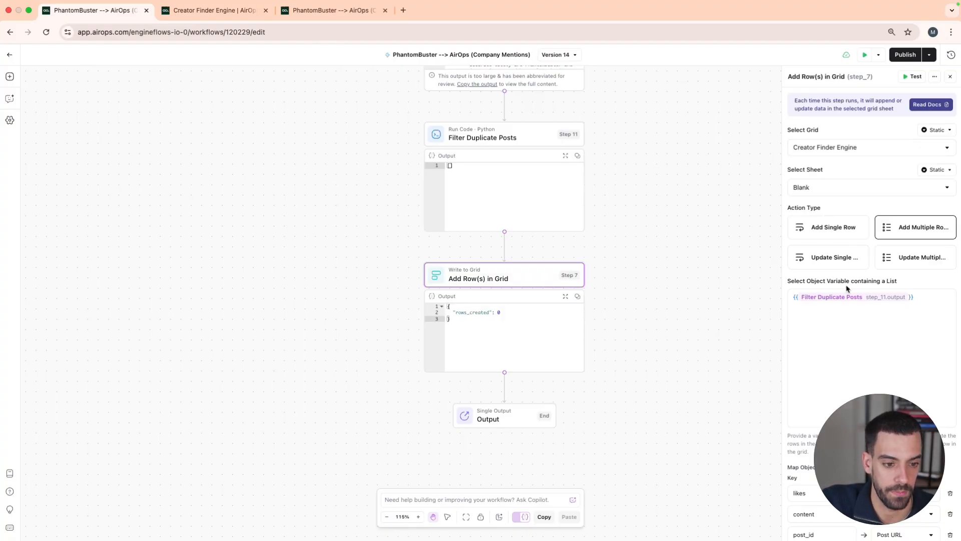
Use the Output of Filter Duplicate Posts (Step 11) as the object variable containing the list of rows
{"action": "scroll", "coordinate": [847, 290], "scroll_direction": "down", "scroll_amount": 1}
{"action": "left_click", "coordinate": [802, 289]}
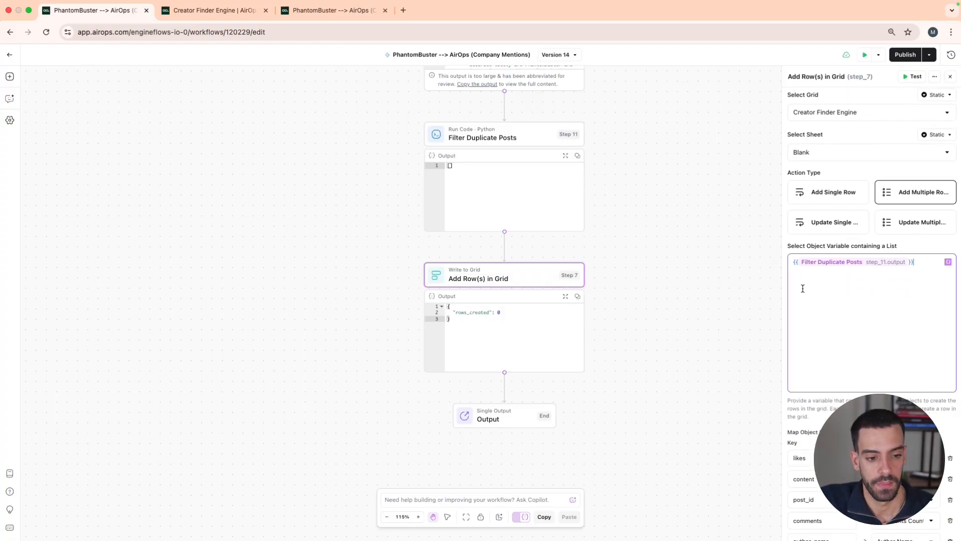
{"action": "left_click", "coordinate": [947, 262]}
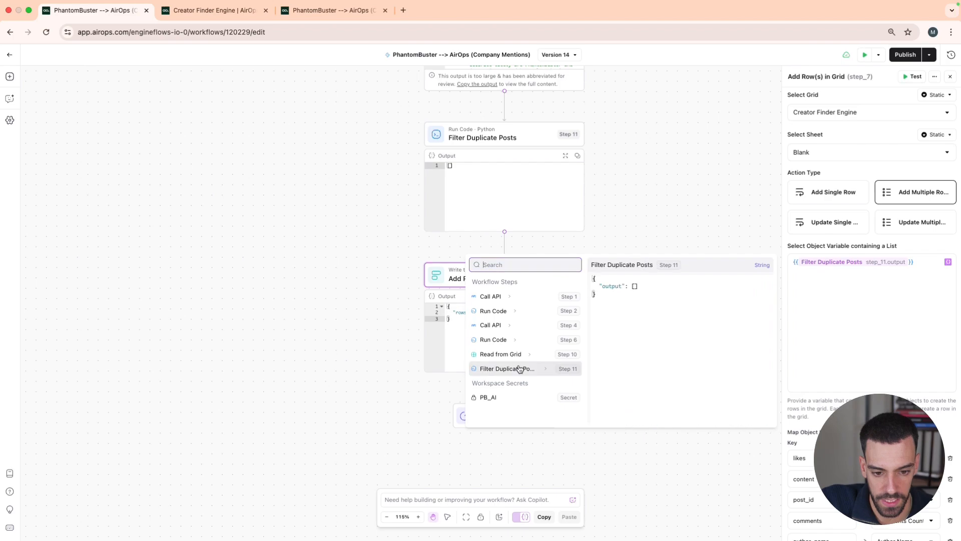
{"action": "left_click", "coordinate": [545, 369]}
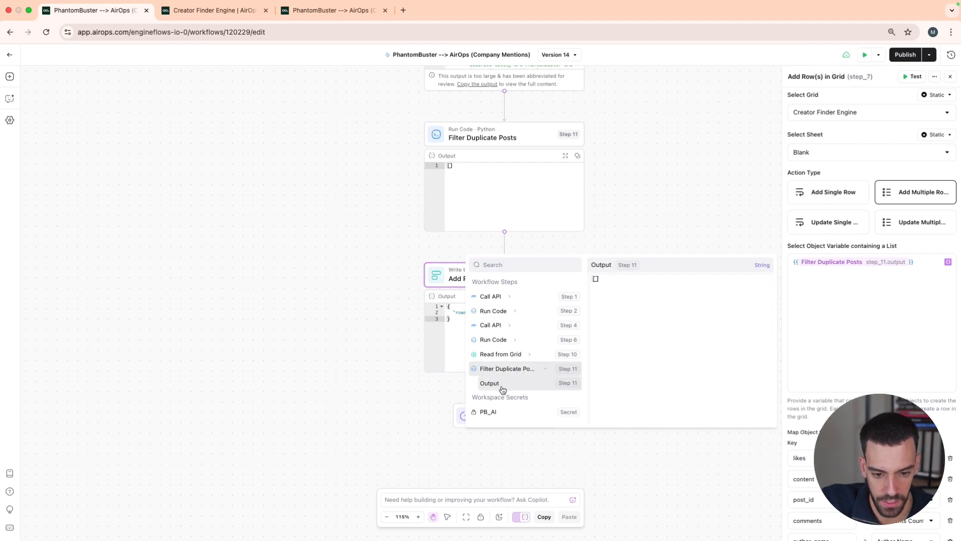
{"action": "left_click", "coordinate": [503, 390]}
Map the likes key to the Likes Count grid column and close the Add Row(s) in Grid settings
{"action": "scroll", "coordinate": [826, 307], "scroll_direction": "down", "scroll_amount": 3}
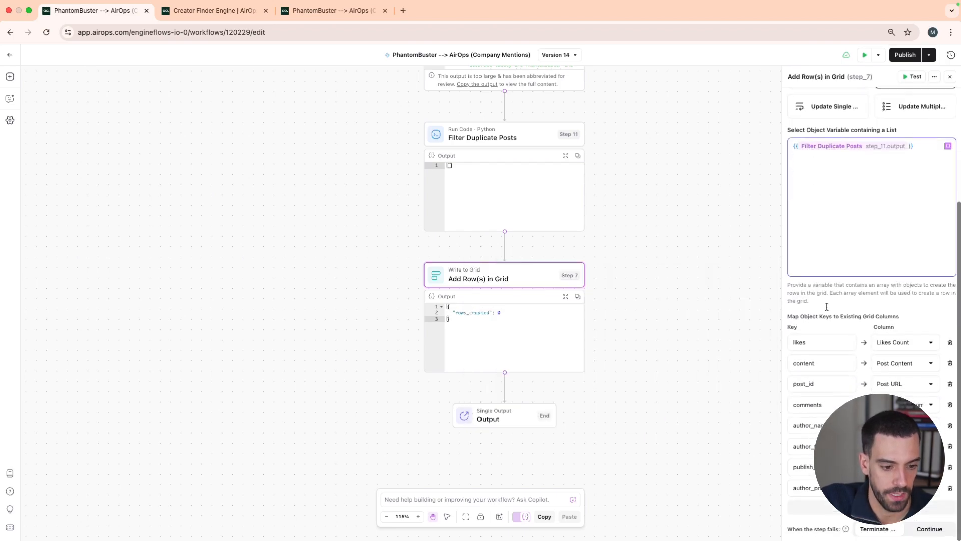
{"action": "left_click", "coordinate": [907, 346]}
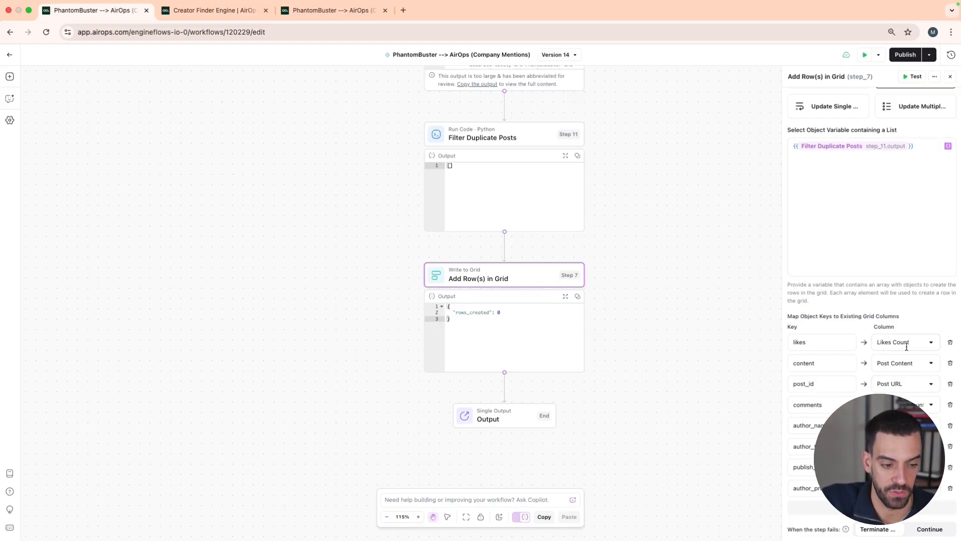
{"action": "left_click", "coordinate": [808, 341]}
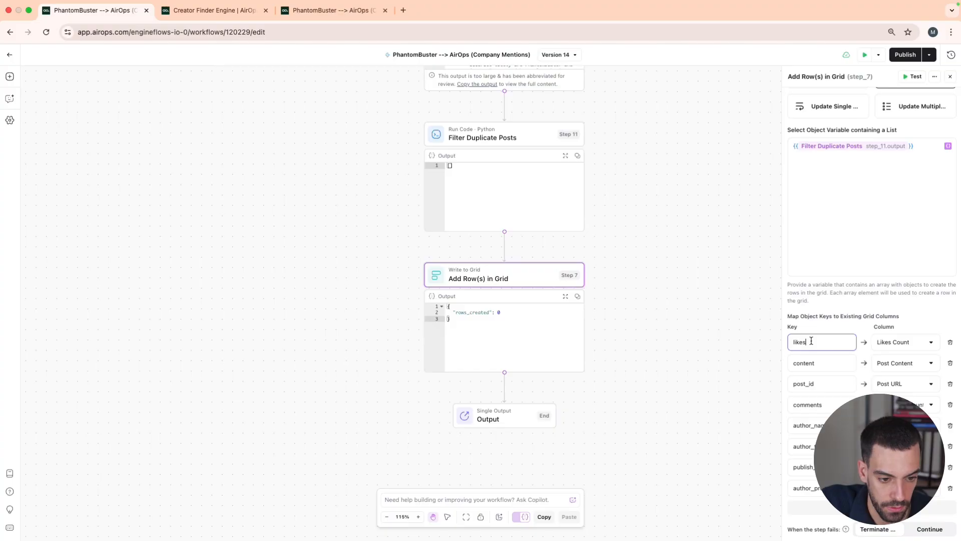
{"action": "left_click", "coordinate": [880, 341]}
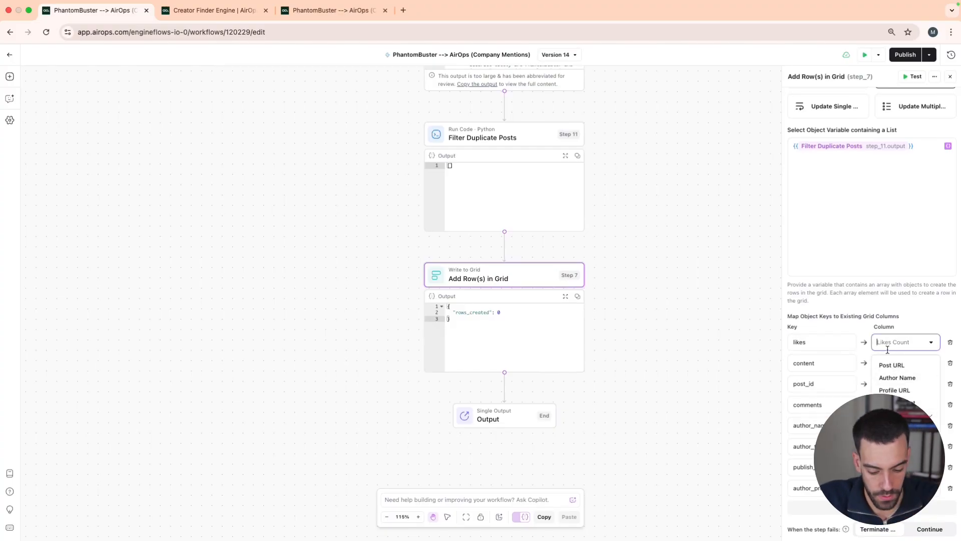
{"action": "type", "text": "like"}
{"action": "left_click", "coordinate": [881, 365]}
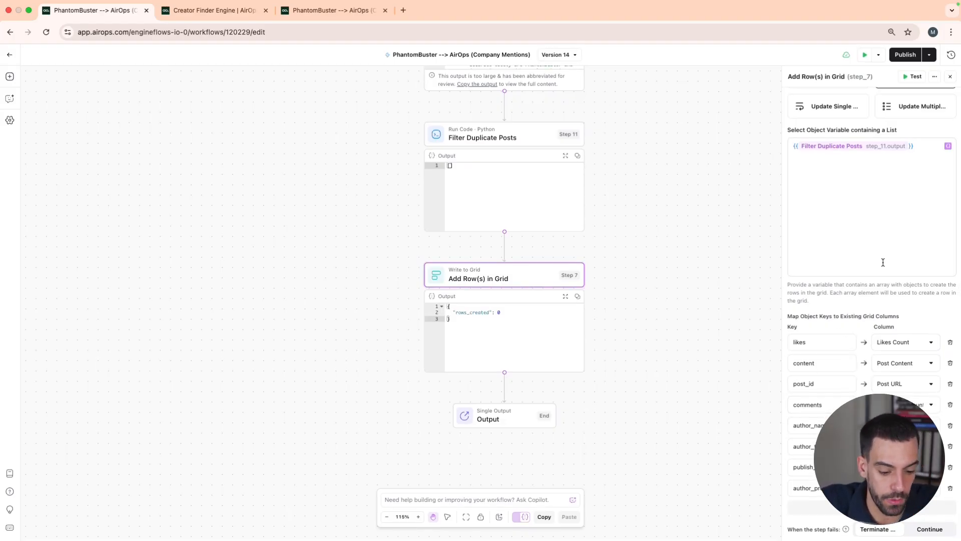
{"action": "left_click", "coordinate": [949, 76]}
Look back over the workflow's blocks and publish the PhantomBuster --> AirOps (Company Mentions) workflow
{"action": "scroll", "coordinate": [347, 318], "scroll_direction": "up", "scroll_amount": 5}
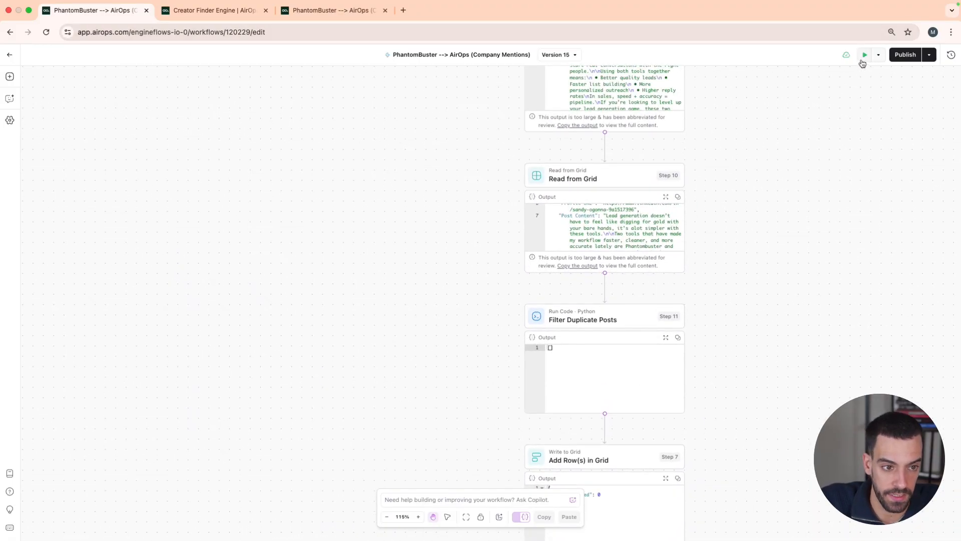
{"action": "scroll", "coordinate": [865, 258], "scroll_direction": "up", "scroll_amount": 3}
{"action": "scroll", "coordinate": [864, 258], "scroll_direction": "up", "scroll_amount": 3}
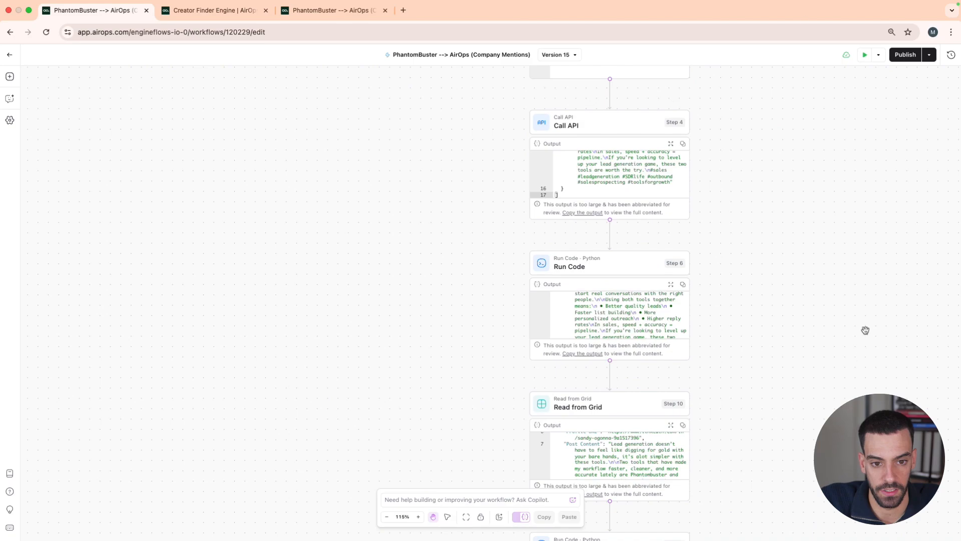
{"action": "scroll", "coordinate": [779, 218], "scroll_direction": "down", "scroll_amount": 1}
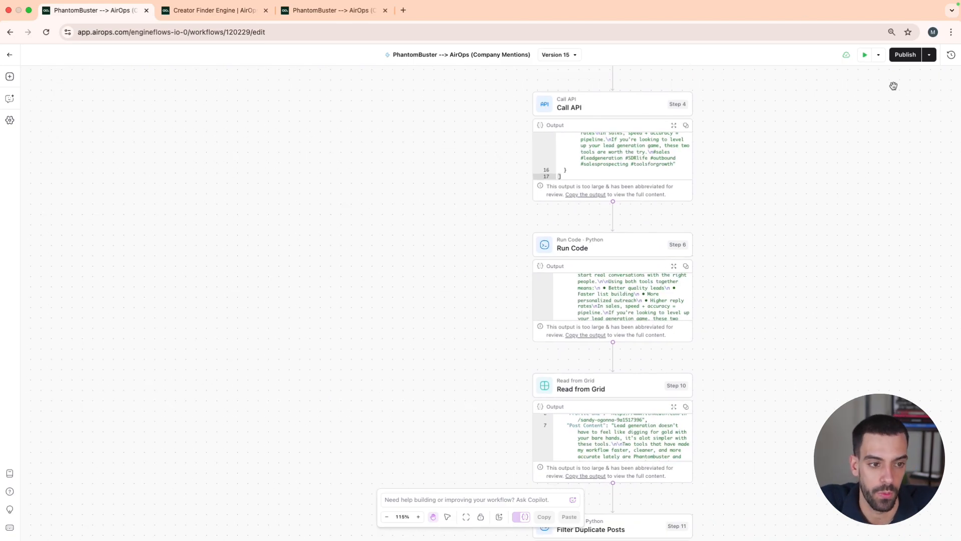
{"action": "left_click", "coordinate": [899, 55]}
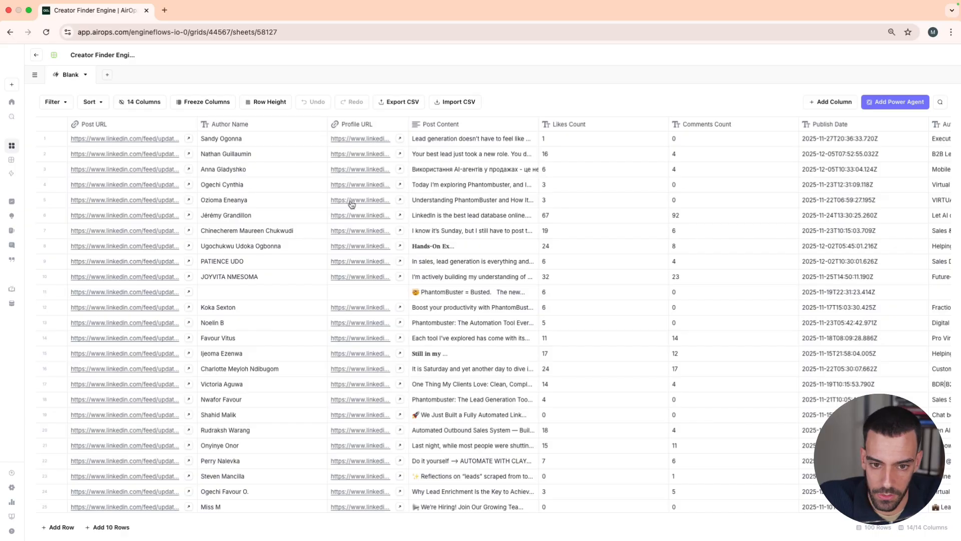
In the Creator Finder Engine grid, open the second row's Post Content cell to view the full post
{"action": "left_click", "coordinate": [436, 155]}
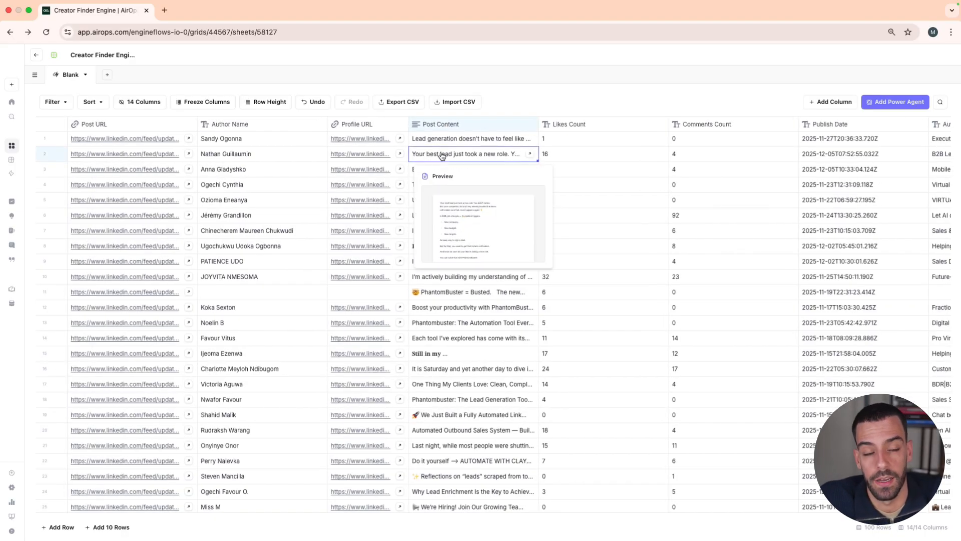
{"action": "double_click", "coordinate": [441, 155]}
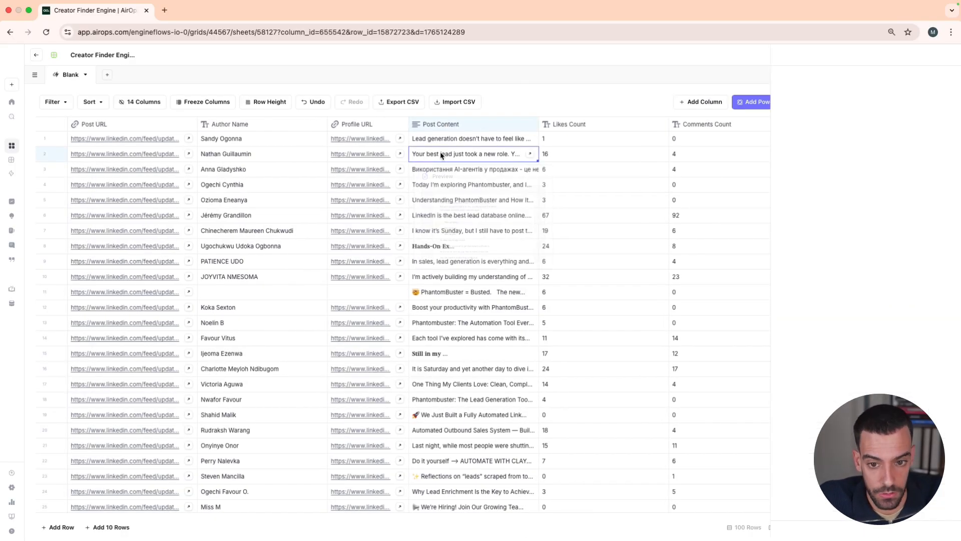
Close the open post and look across the grid's columns from Likes Count to Engagement Score Calculator
{"action": "left_click", "coordinate": [951, 57]}
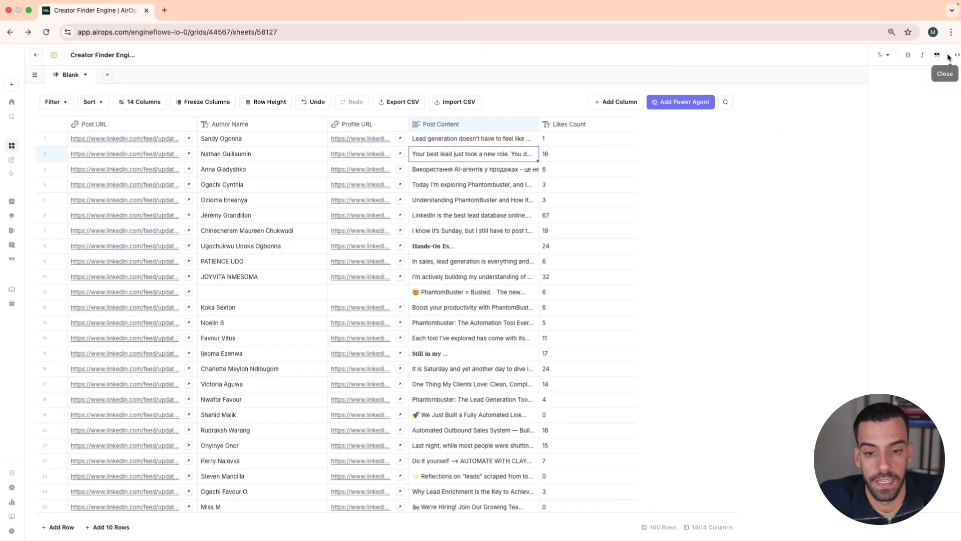
{"action": "scroll", "coordinate": [687, 204], "scroll_direction": "right", "scroll_amount": 5}
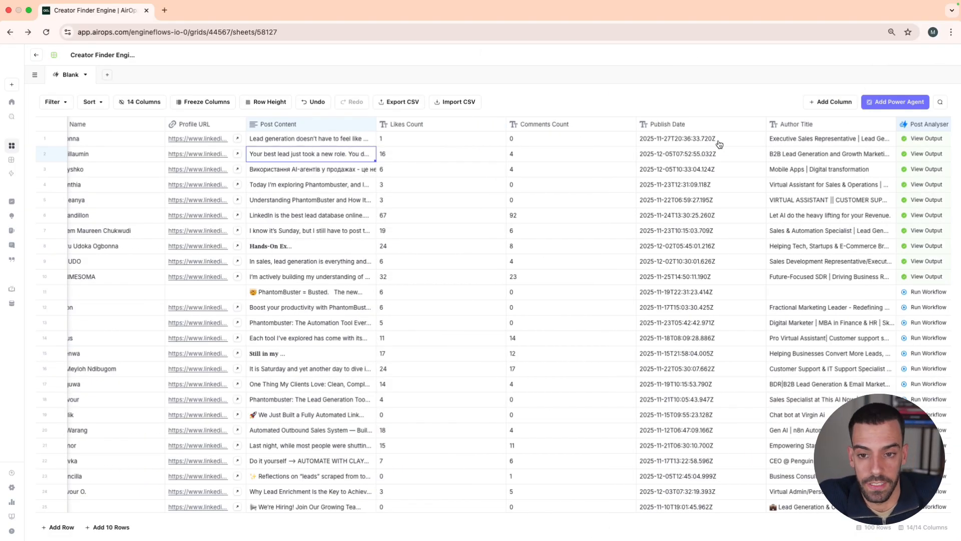
{"action": "scroll", "coordinate": [713, 167], "scroll_direction": "right", "scroll_amount": 4}
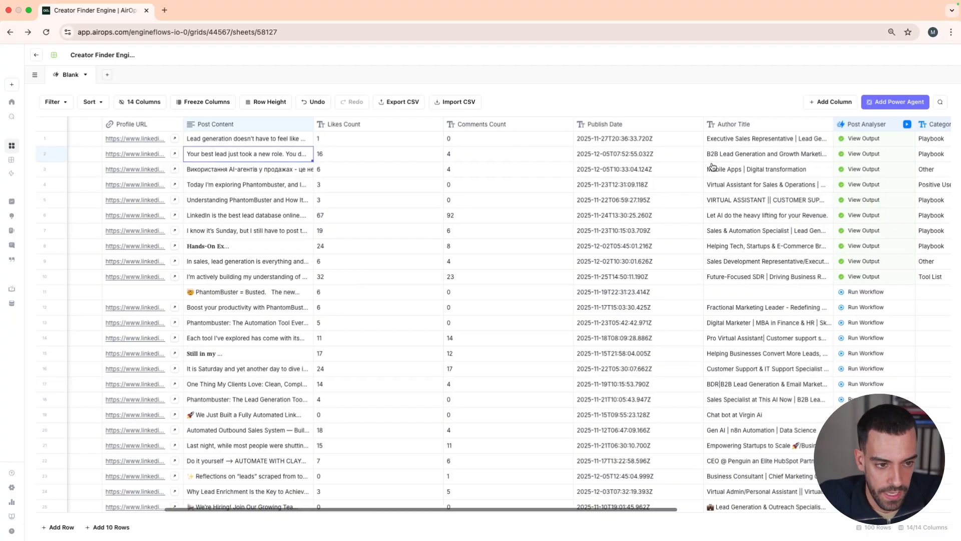
{"action": "scroll", "coordinate": [713, 167], "scroll_direction": "right", "scroll_amount": 5}
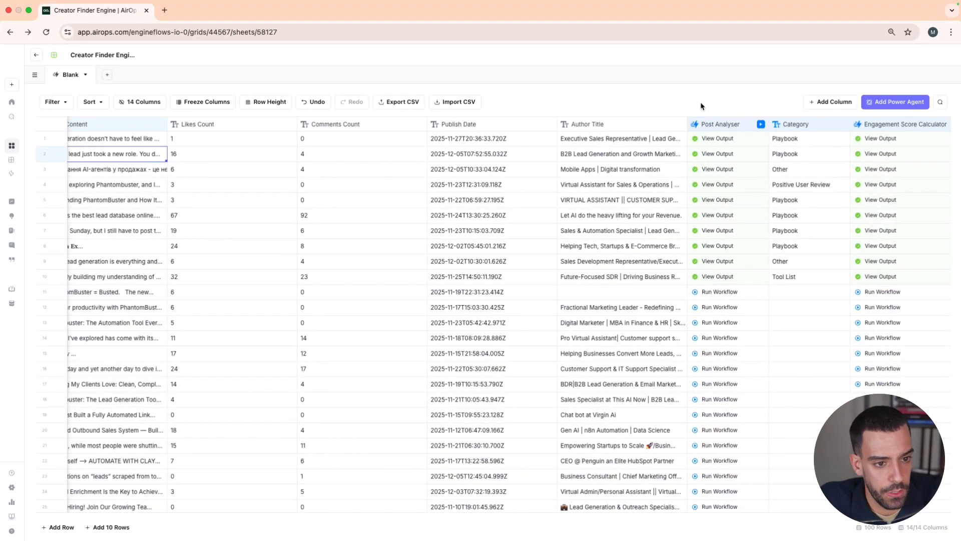
{"action": "left_click", "coordinate": [831, 102]}
{"action": "left_click", "coordinate": [897, 72]}
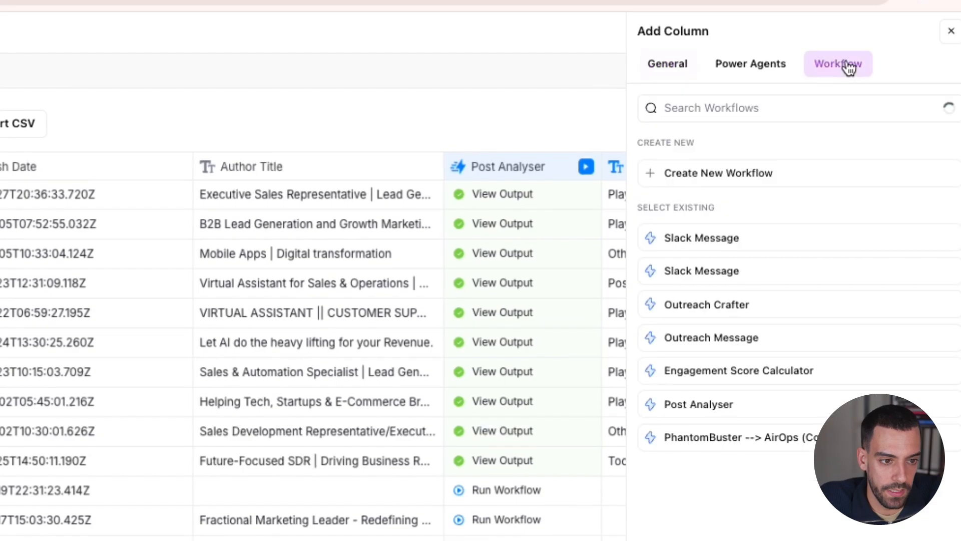
{"action": "left_click", "coordinate": [685, 180]}
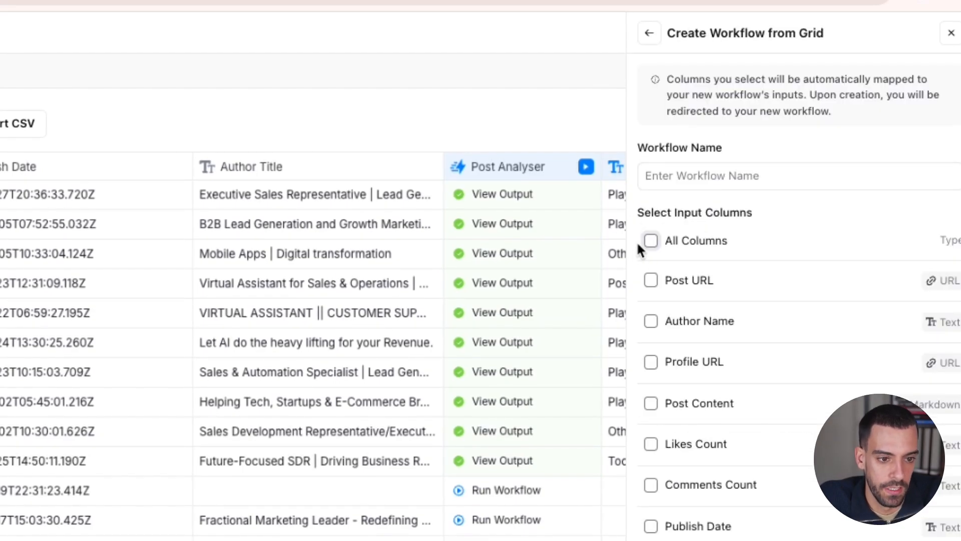
{"action": "left_click", "coordinate": [649, 241]}
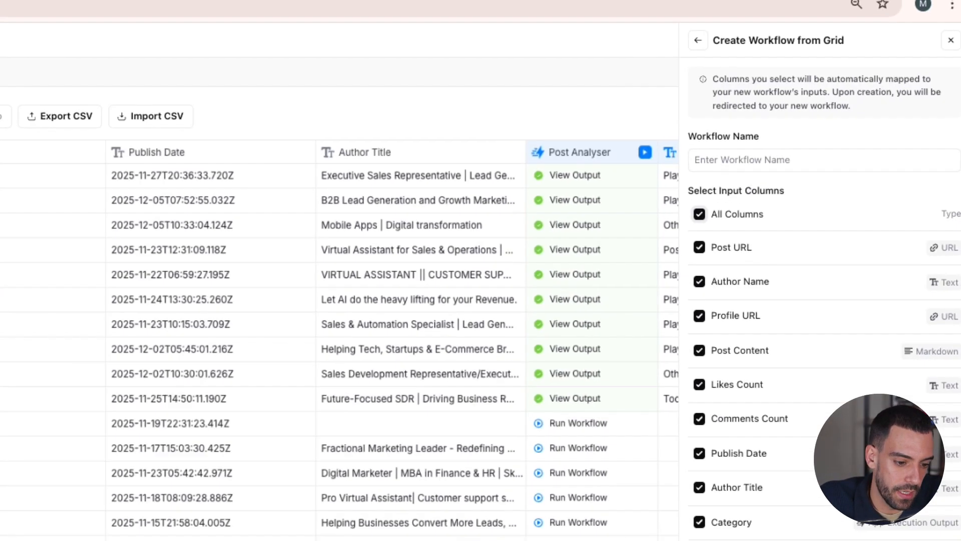
{"action": "left_click", "coordinate": [950, 54]}
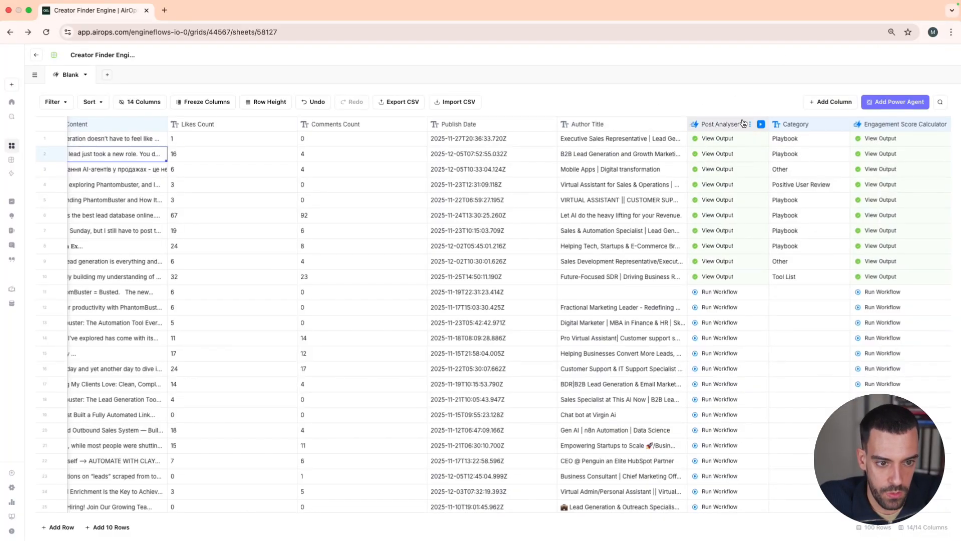
Open the Post Analyser column's workflow for editing
{"action": "left_click", "coordinate": [743, 130]}
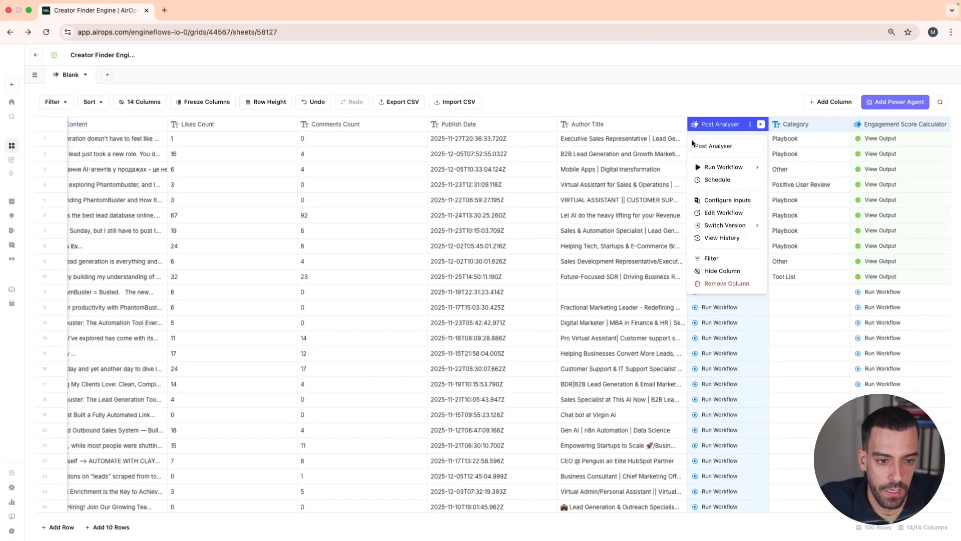
{"action": "left_click", "coordinate": [714, 213]}
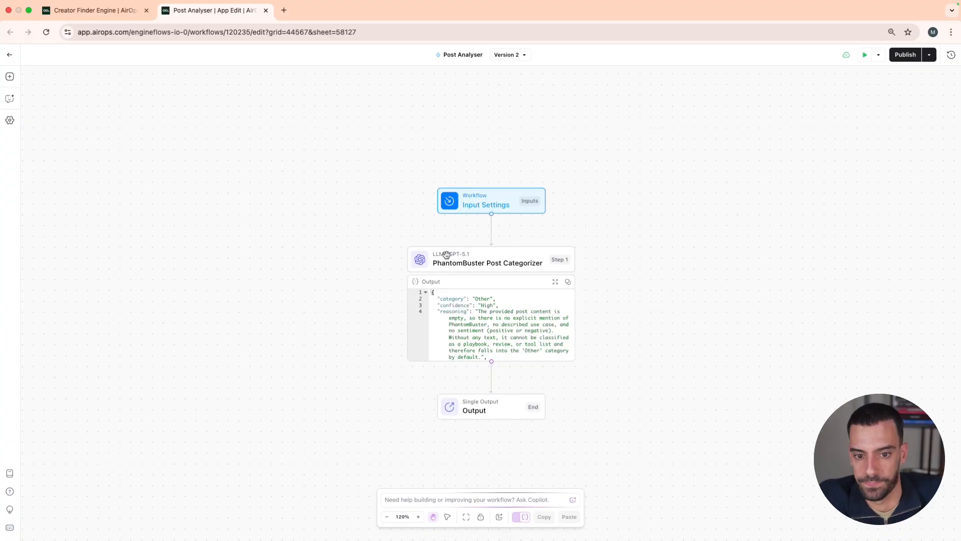
{"action": "left_click", "coordinate": [390, 134]}
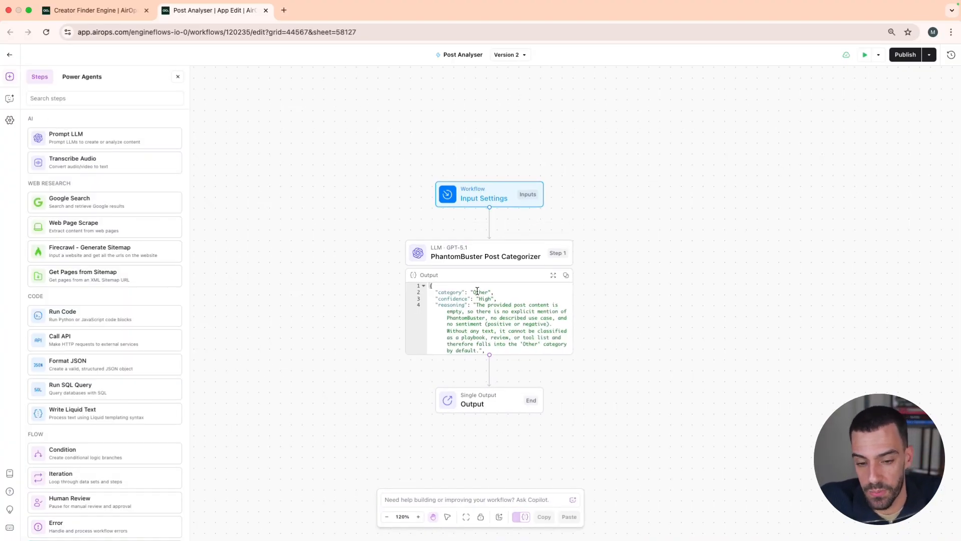
Examine the system prompt and user message of the PhantomBuster Post Categorizer step
{"action": "left_click", "coordinate": [460, 249]}
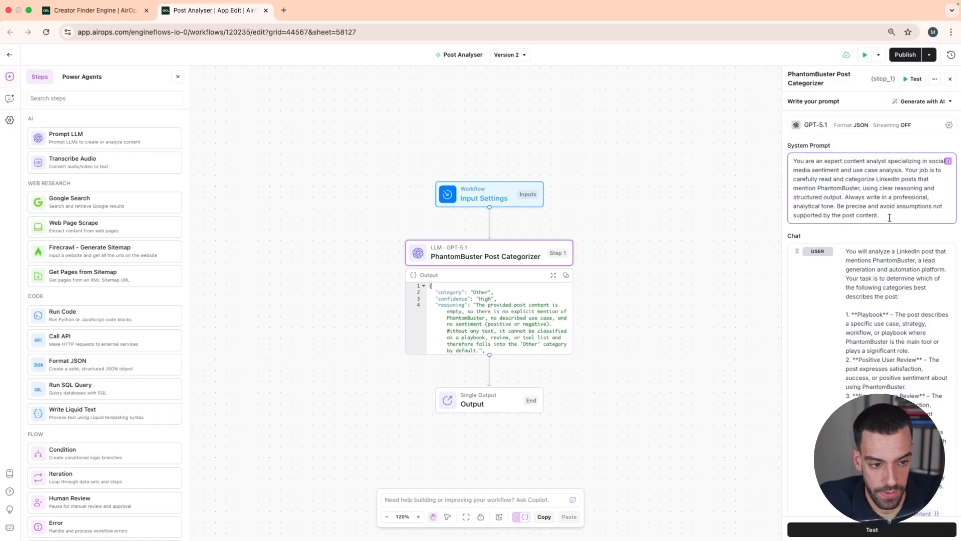
{"action": "left_click_drag", "start_coordinate": [890, 218], "coordinate": [794, 178]}
{"action": "left_click", "coordinate": [853, 278]}
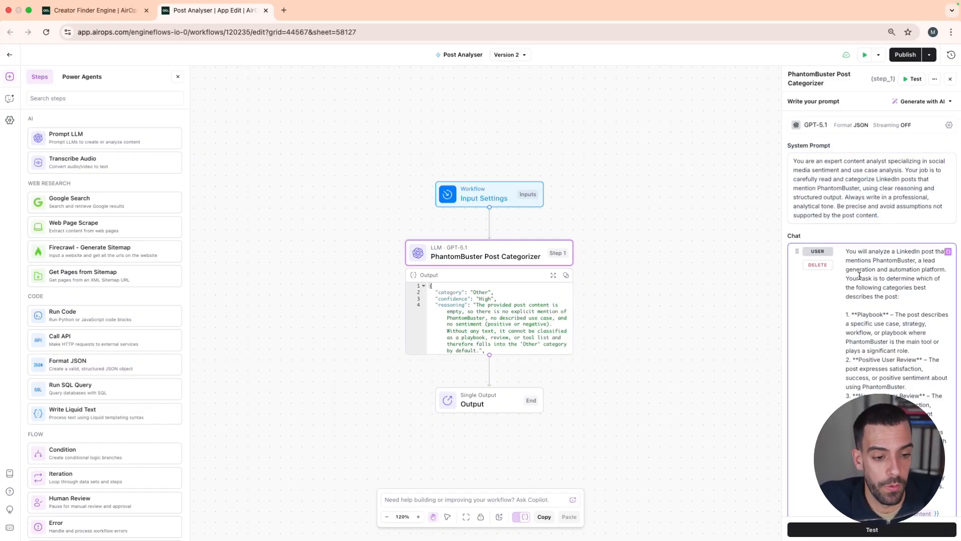
{"action": "scroll", "coordinate": [860, 277], "scroll_direction": "down", "scroll_amount": 3}
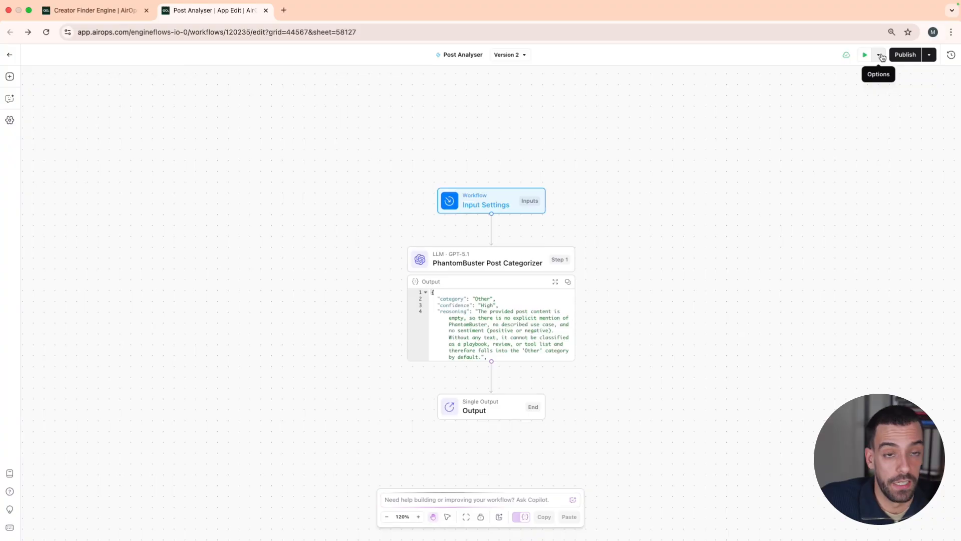
Return to the Creator Finder Engine grid and look at the row subsets available for running the Post Analyser column
{"action": "left_click", "coordinate": [882, 57]}
{"action": "left_click", "coordinate": [859, 120]}
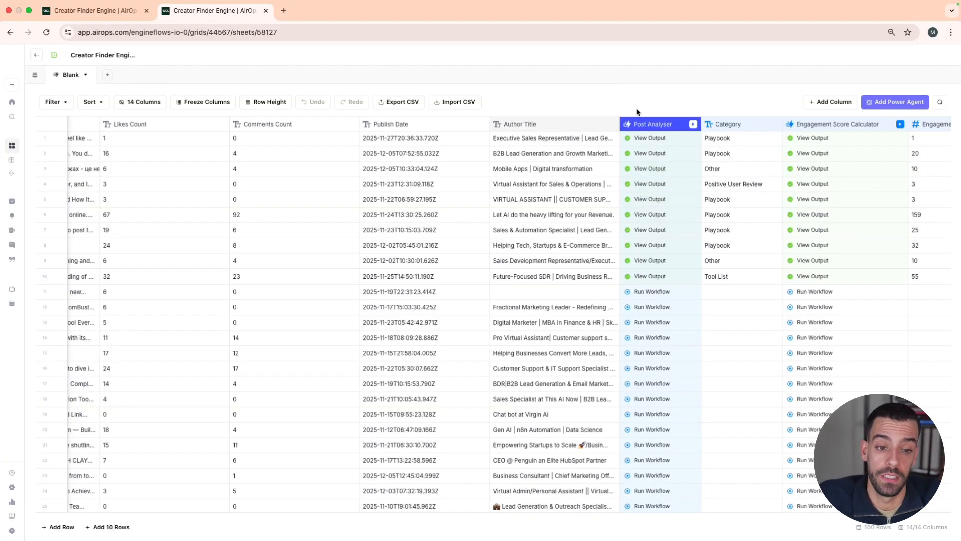
{"action": "left_click", "coordinate": [694, 123]}
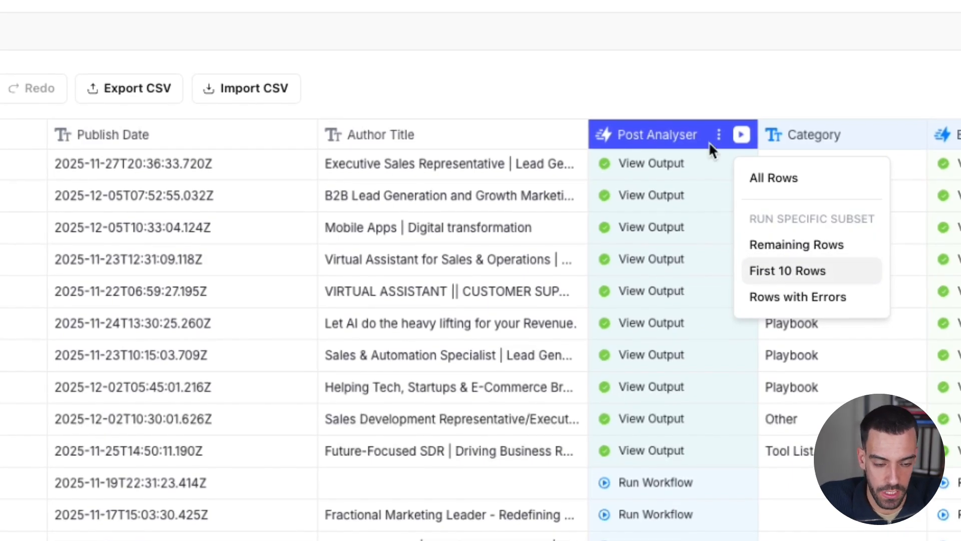
{"action": "left_click", "coordinate": [663, 51]}
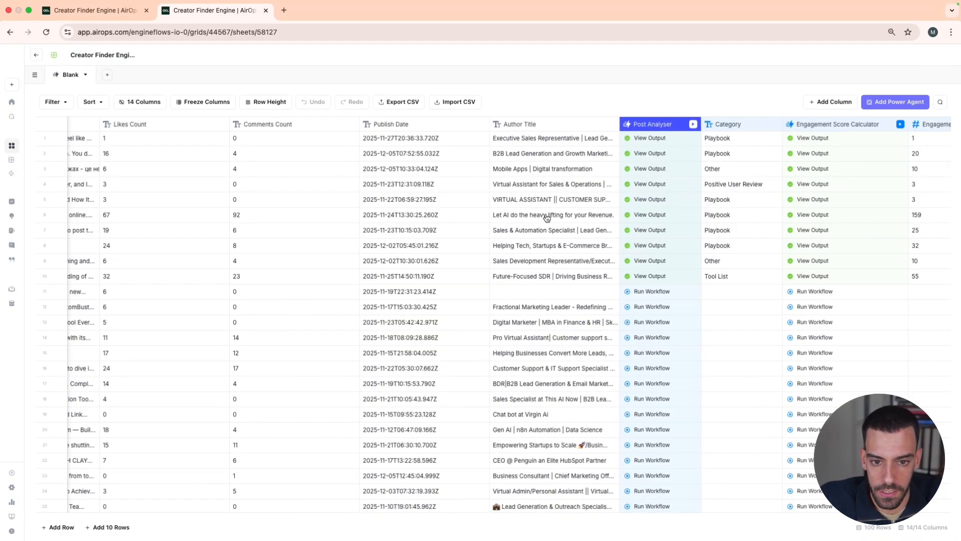
Read the full Post Content of the sixth row and close the post
{"action": "scroll", "coordinate": [546, 218], "scroll_direction": "left", "scroll_amount": 1}
{"action": "scroll", "coordinate": [547, 218], "scroll_direction": "left", "scroll_amount": 10}
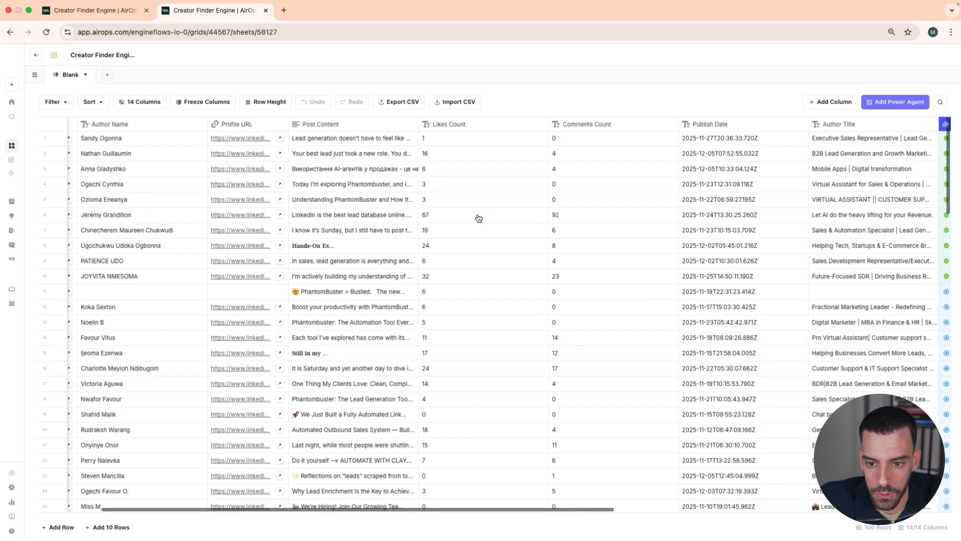
{"action": "scroll", "coordinate": [471, 218], "scroll_direction": "left", "scroll_amount": 1}
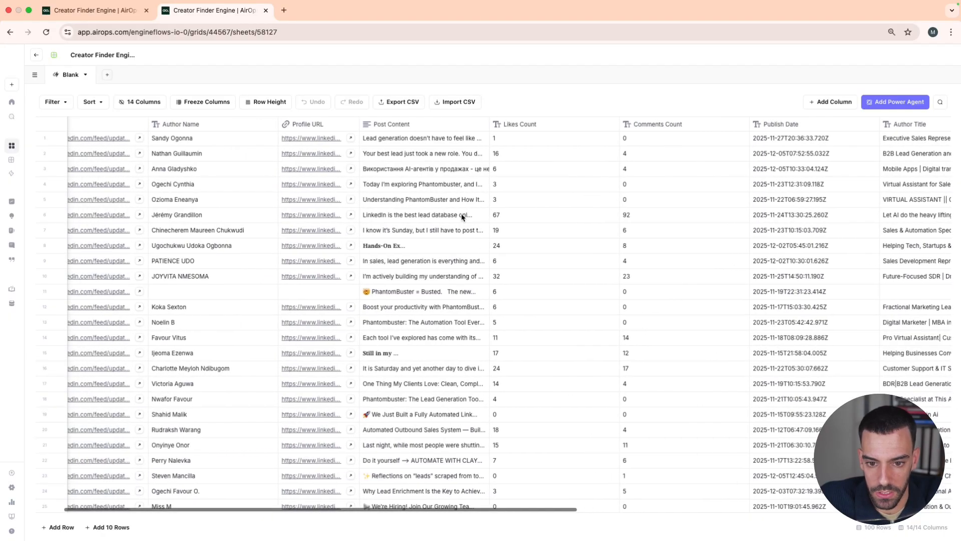
{"action": "left_click", "coordinate": [423, 220]}
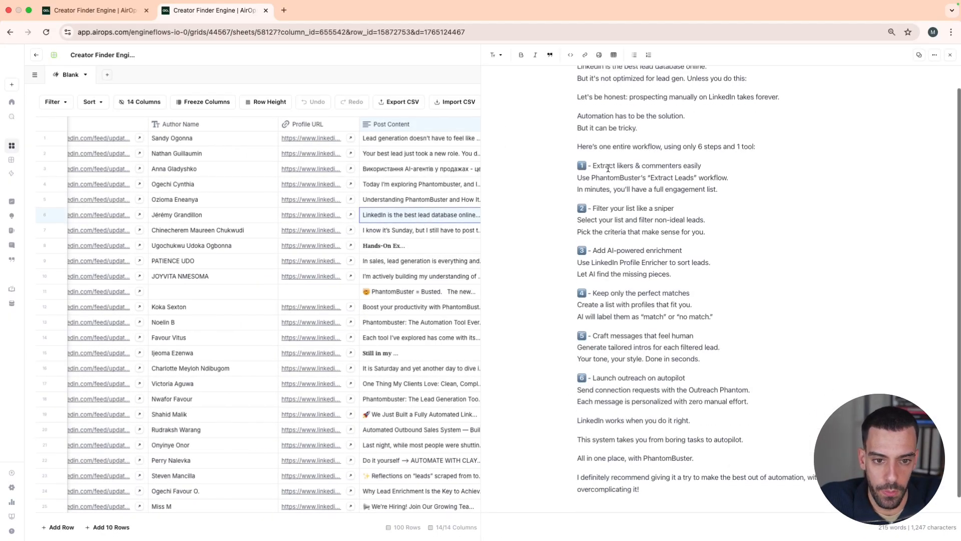
{"action": "scroll", "coordinate": [607, 168], "scroll_direction": "down", "scroll_amount": 1}
{"action": "scroll", "coordinate": [608, 168], "scroll_direction": "up", "scroll_amount": 2}
{"action": "scroll", "coordinate": [609, 170], "scroll_direction": "down", "scroll_amount": 2}
{"action": "scroll", "coordinate": [694, 164], "scroll_direction": "up", "scroll_amount": 2}
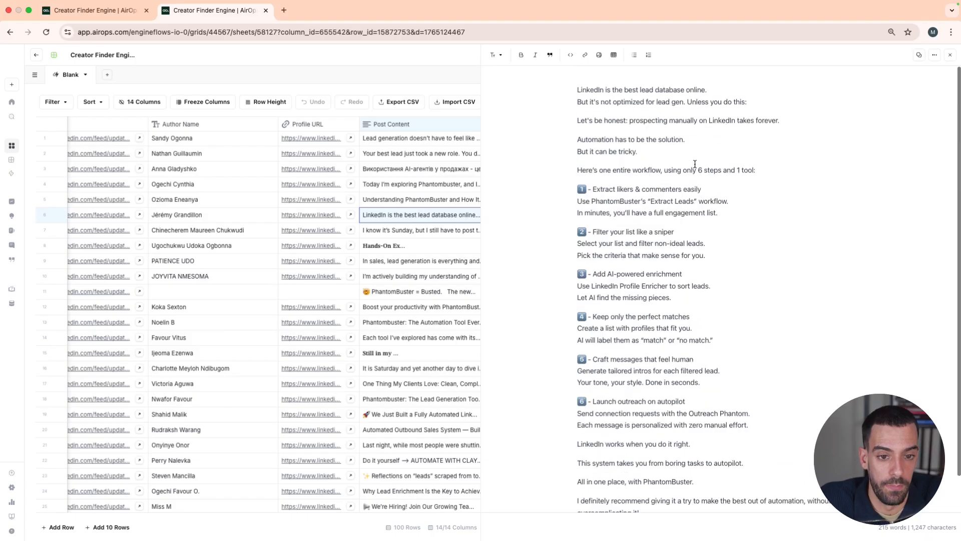
{"action": "key", "text": "Escape"}
Check the Category values, then read the fourth row's full Post Content and close it
{"action": "scroll", "coordinate": [560, 213], "scroll_direction": "right", "scroll_amount": 10}
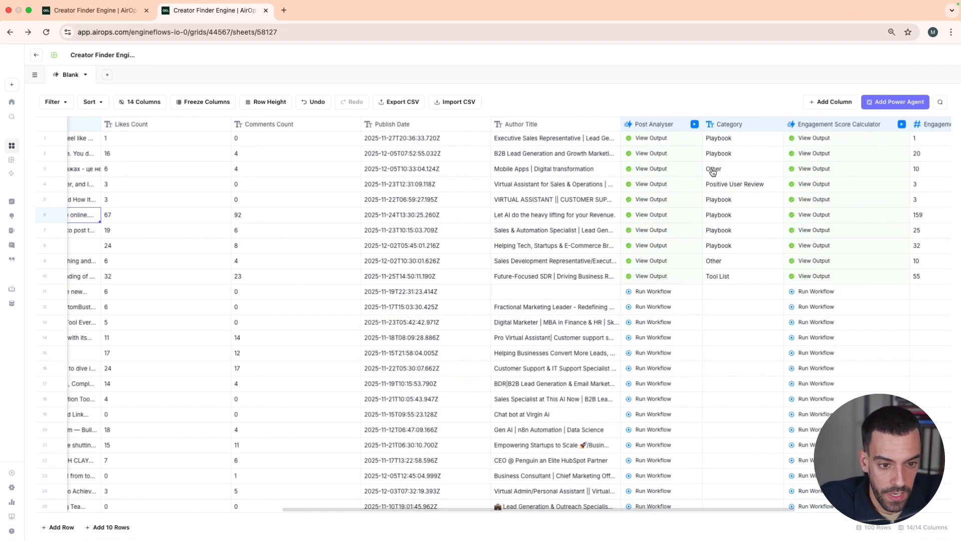
{"action": "scroll", "coordinate": [708, 185], "scroll_direction": "left", "scroll_amount": 6}
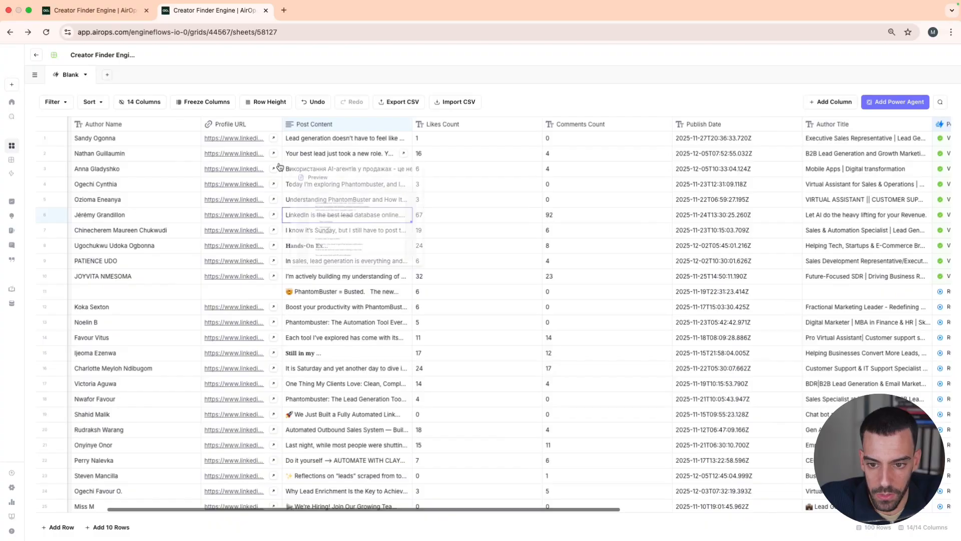
{"action": "double_click", "coordinate": [311, 185]}
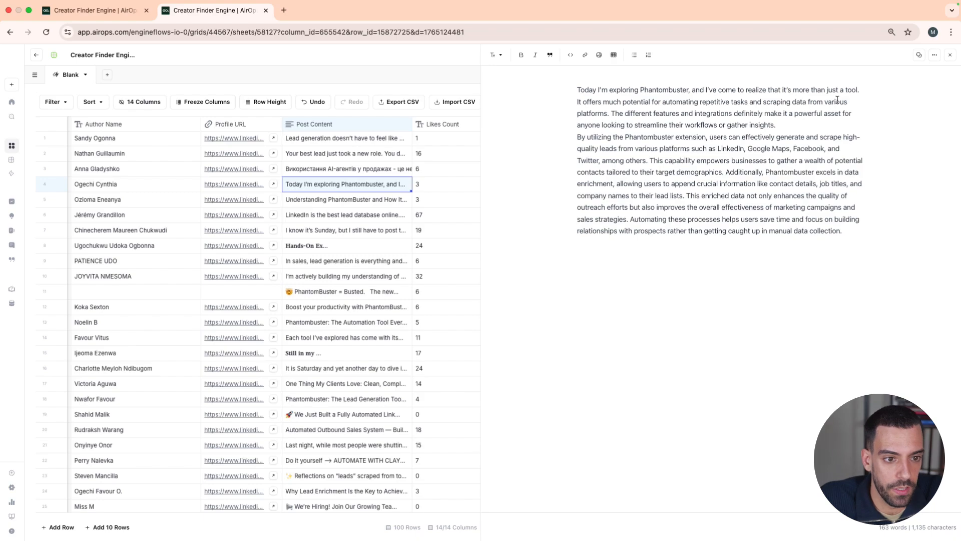
{"action": "left_click", "coordinate": [950, 55]}
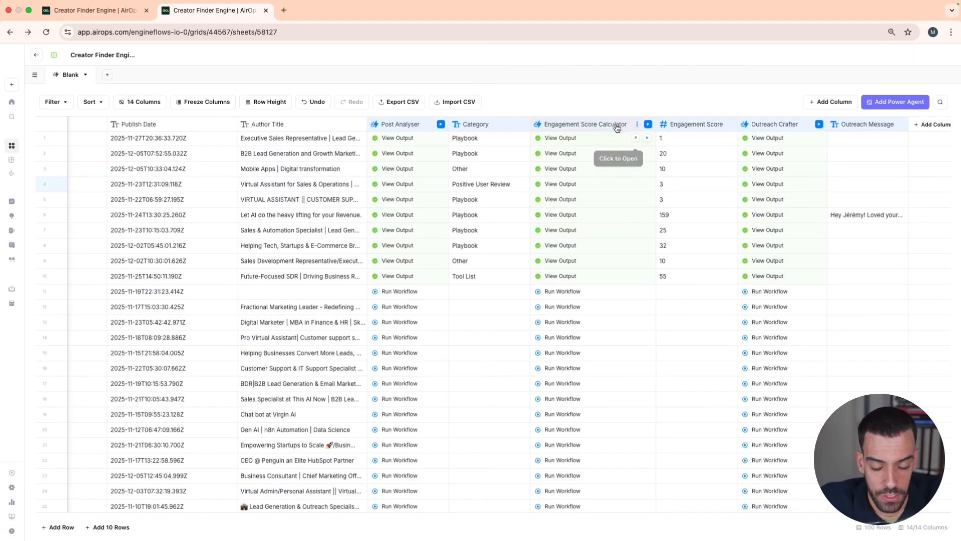
Compare the likes and comments counts with the Engagement Score column, and open the Engagement Score Calculator column's workflow for editing
{"action": "scroll", "coordinate": [615, 130], "scroll_direction": "right", "scroll_amount": 1}
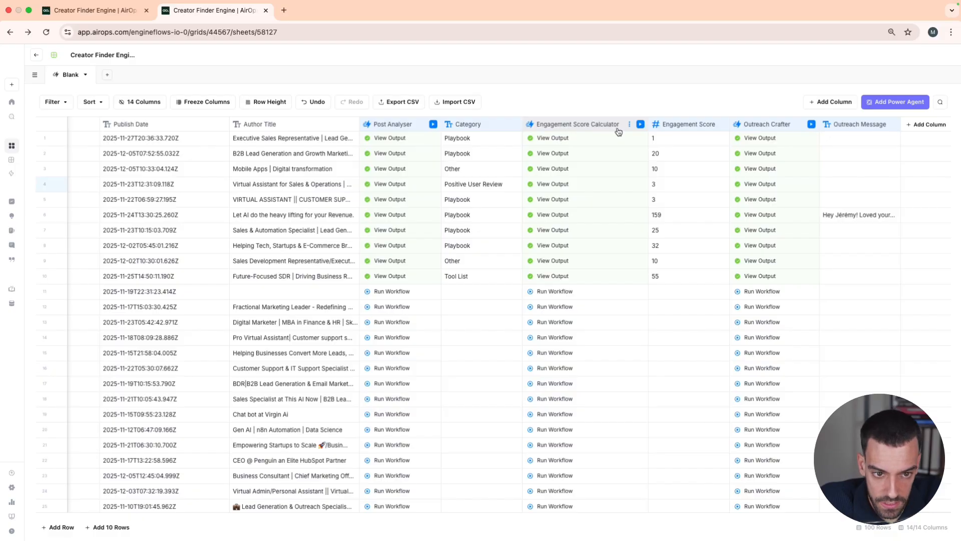
{"action": "scroll", "coordinate": [479, 153], "scroll_direction": "left", "scroll_amount": 10}
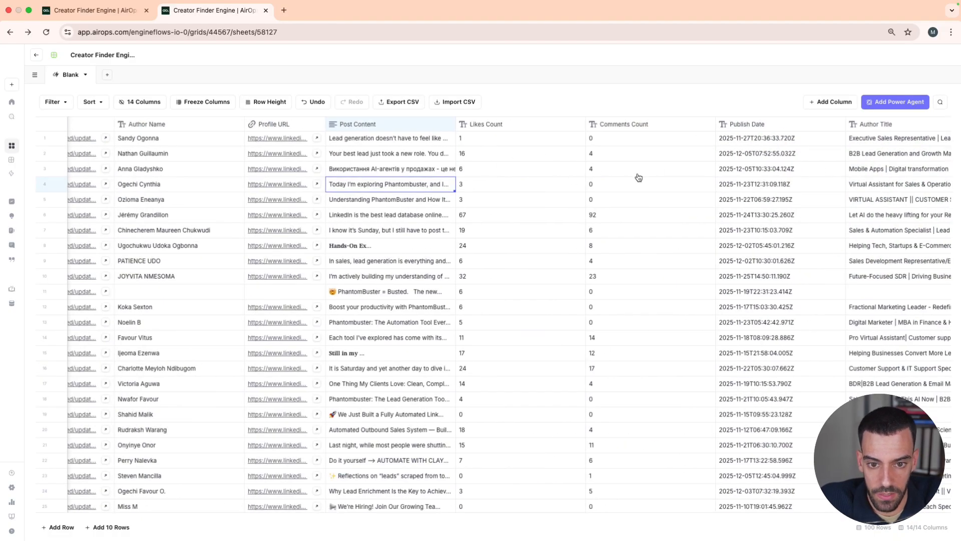
{"action": "scroll", "coordinate": [656, 191], "scroll_direction": "right", "scroll_amount": 7}
{"action": "scroll", "coordinate": [656, 192], "scroll_direction": "right", "scroll_amount": 3}
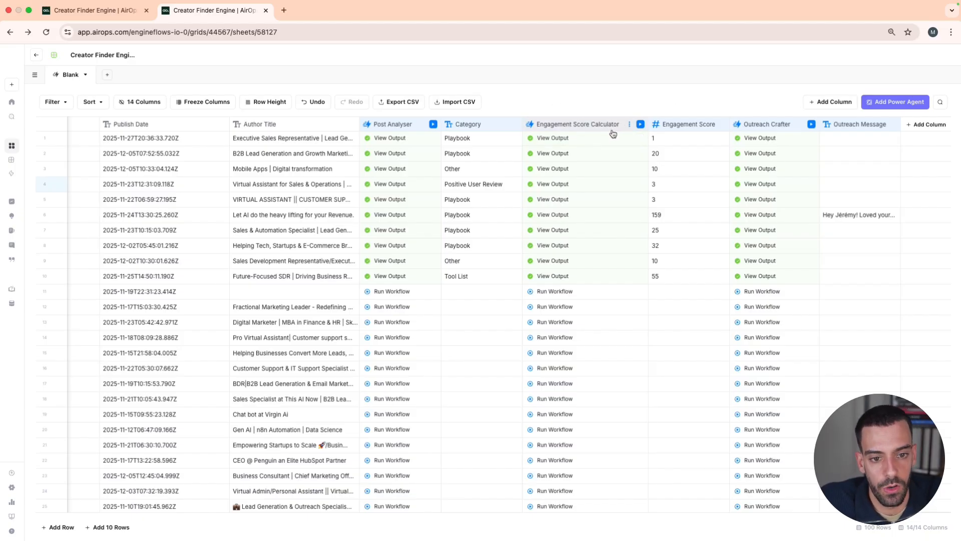
{"action": "left_click", "coordinate": [630, 125]}
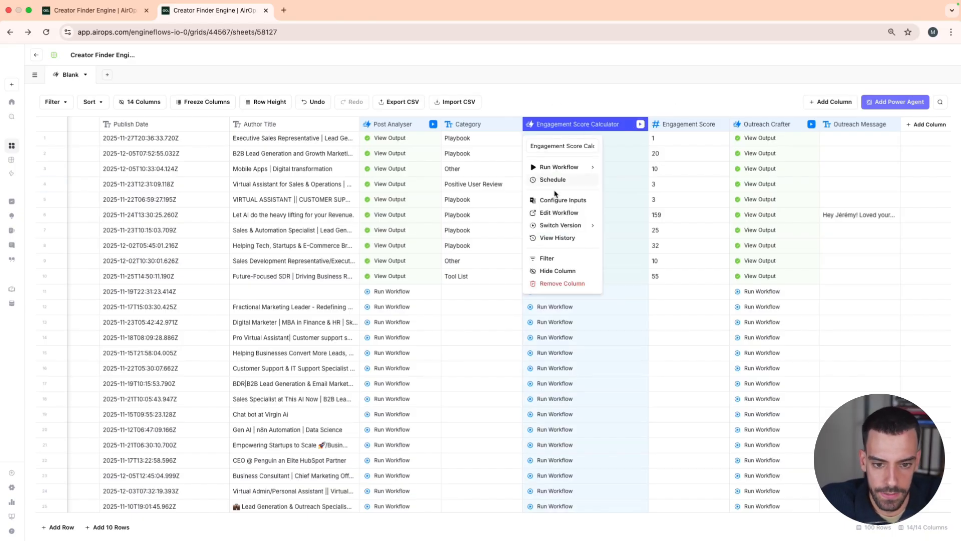
{"action": "left_click", "coordinate": [557, 213]}
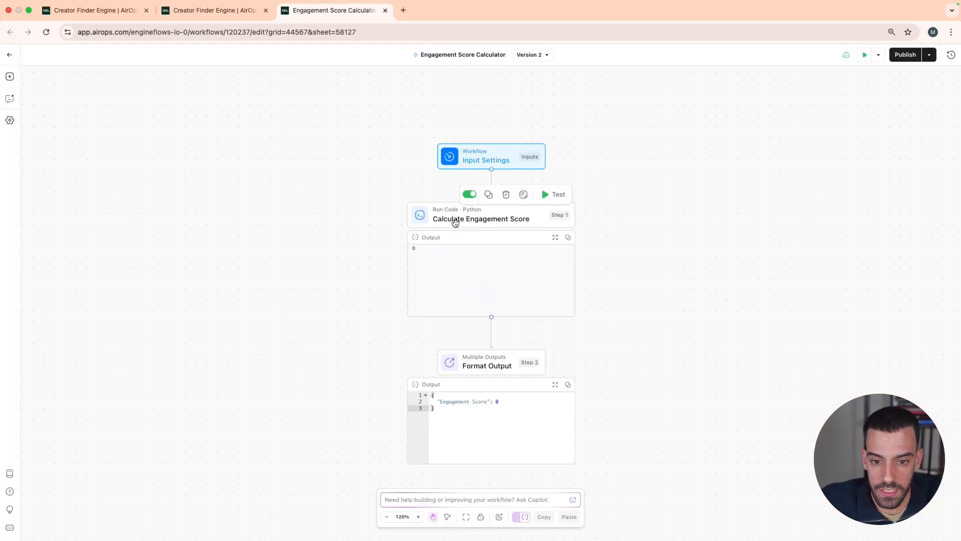
Review the Calculate Engagement Score step's Python function and the Engagement Score output mapping in the Format Output step
{"action": "left_click", "coordinate": [471, 213]}
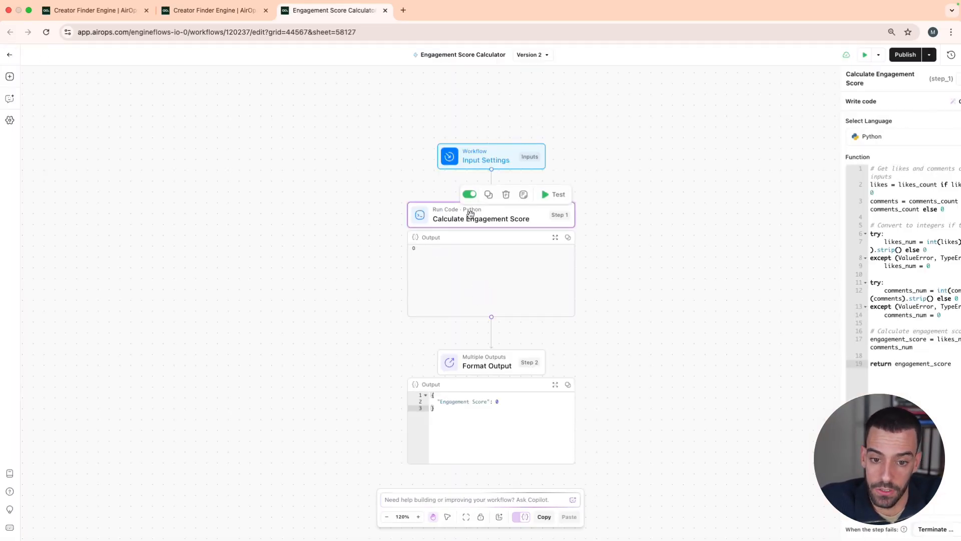
{"action": "left_click_drag", "start_coordinate": [906, 369], "coordinate": [801, 169]}
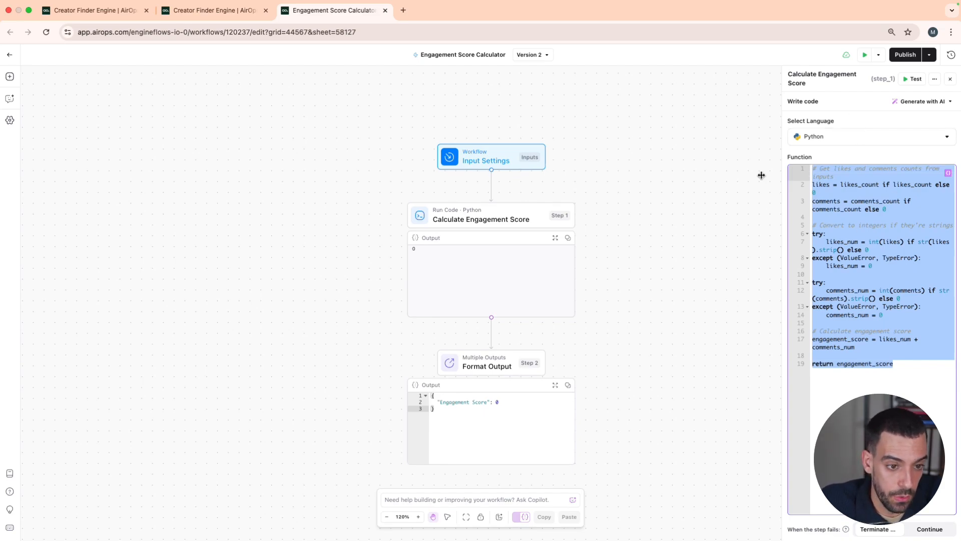
{"action": "left_click", "coordinate": [501, 365]}
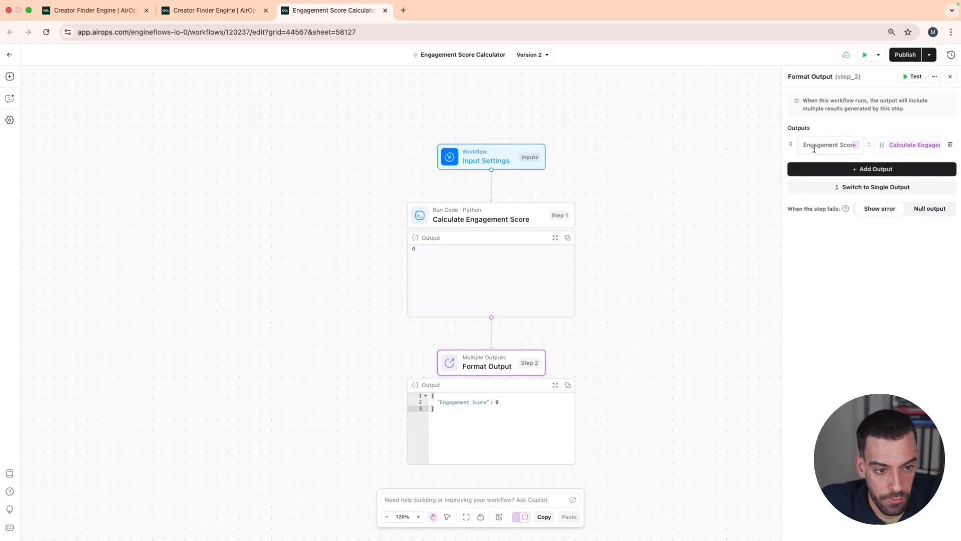
{"action": "left_click_drag", "start_coordinate": [803, 146], "coordinate": [889, 151]}
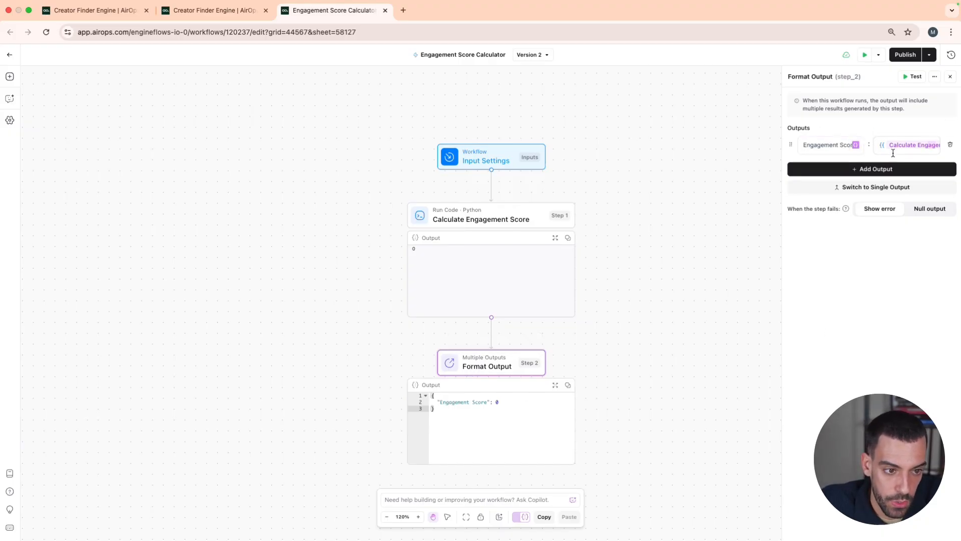
{"action": "left_click", "coordinate": [901, 145]}
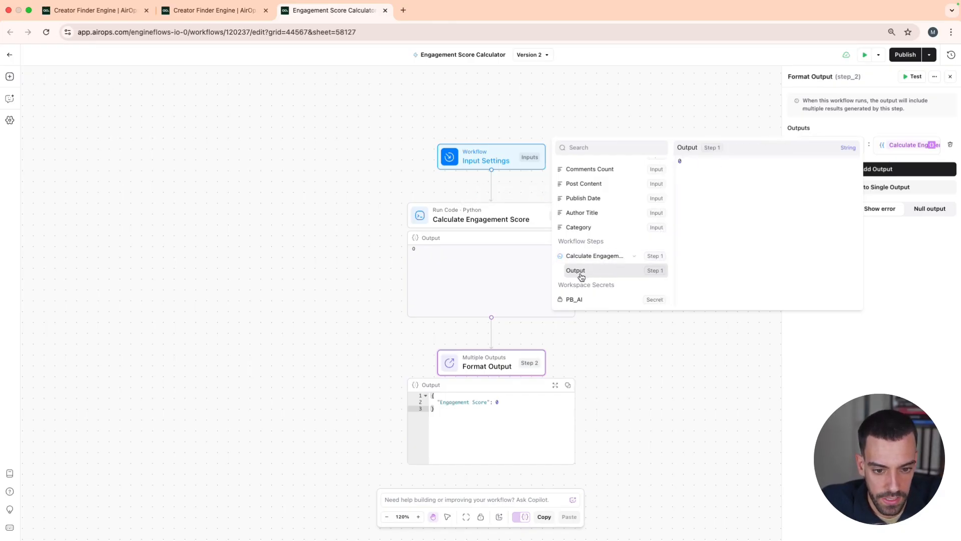
{"action": "left_click", "coordinate": [914, 262]}
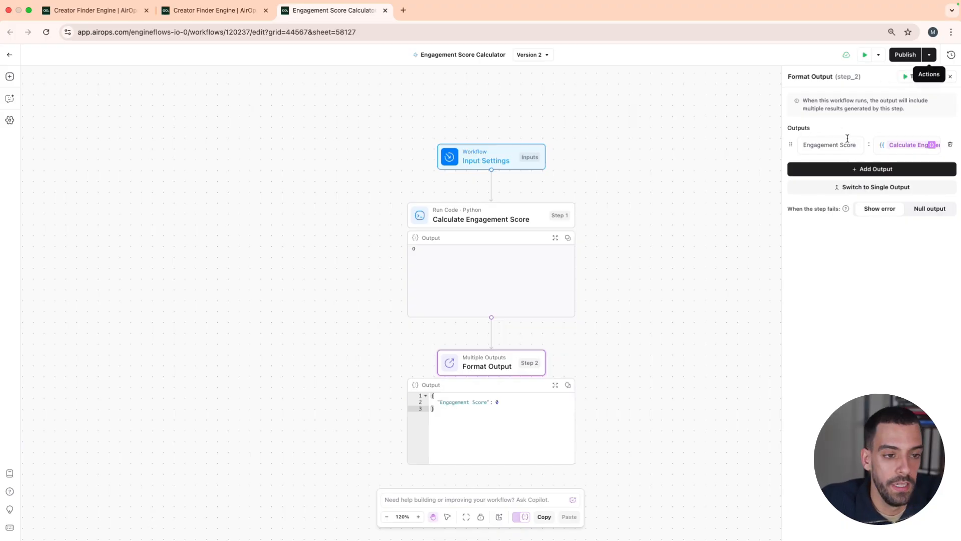
Return to the Creator Finder Engine grid and check the sixth row's Engagement Score
{"action": "left_click", "coordinate": [929, 53]}
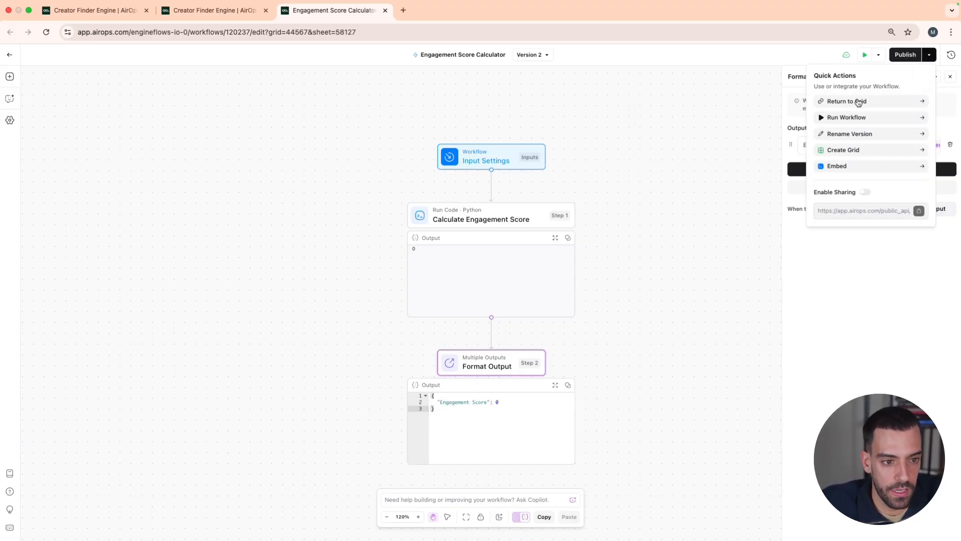
{"action": "left_click", "coordinate": [856, 100]}
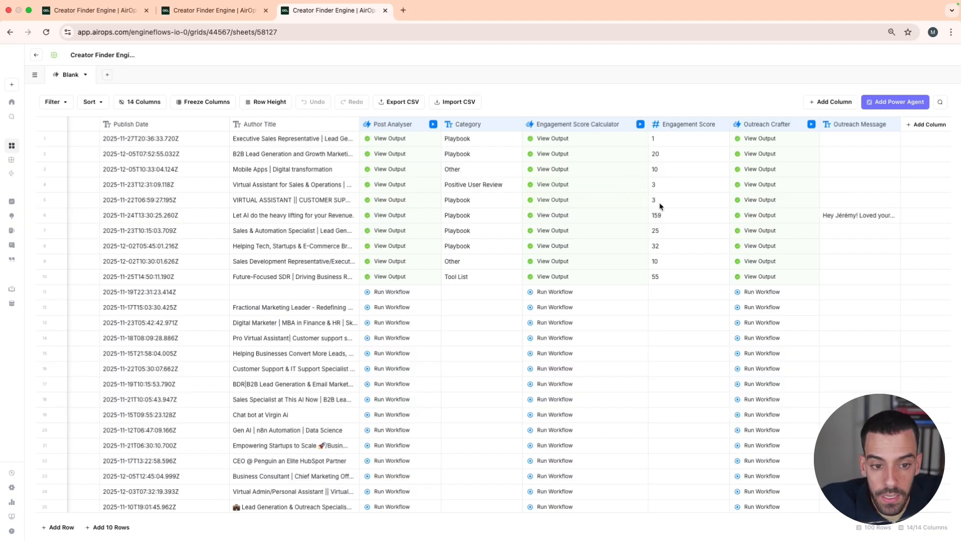
{"action": "left_click", "coordinate": [681, 220]}
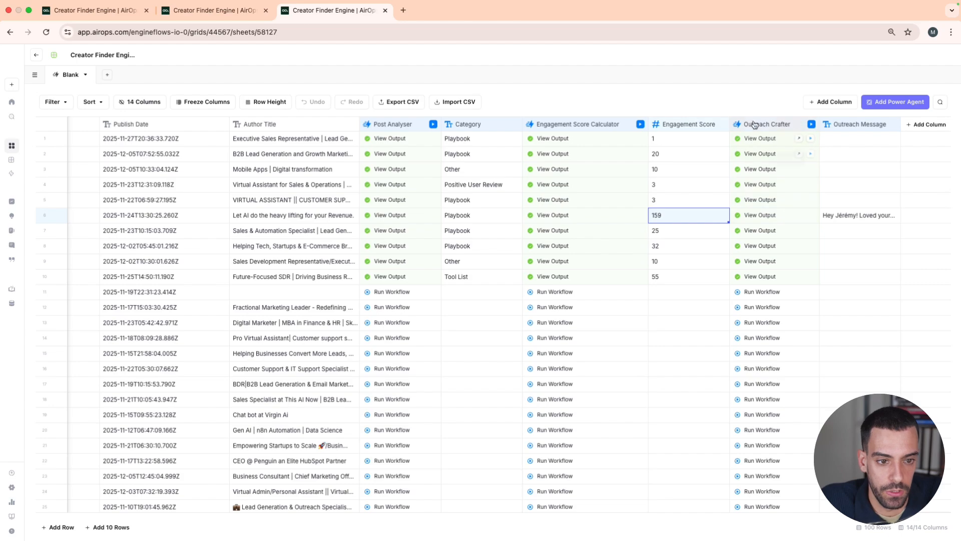
Look at the workflow options for adding a new column and close them without adding anything
{"action": "left_click", "coordinate": [824, 105]}
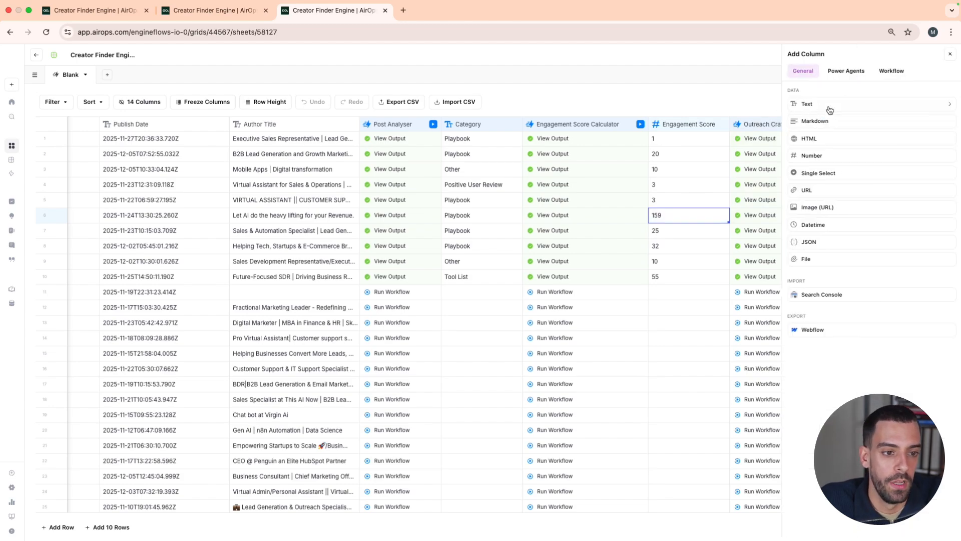
{"action": "left_click", "coordinate": [892, 73]}
{"action": "left_click", "coordinate": [950, 54]}
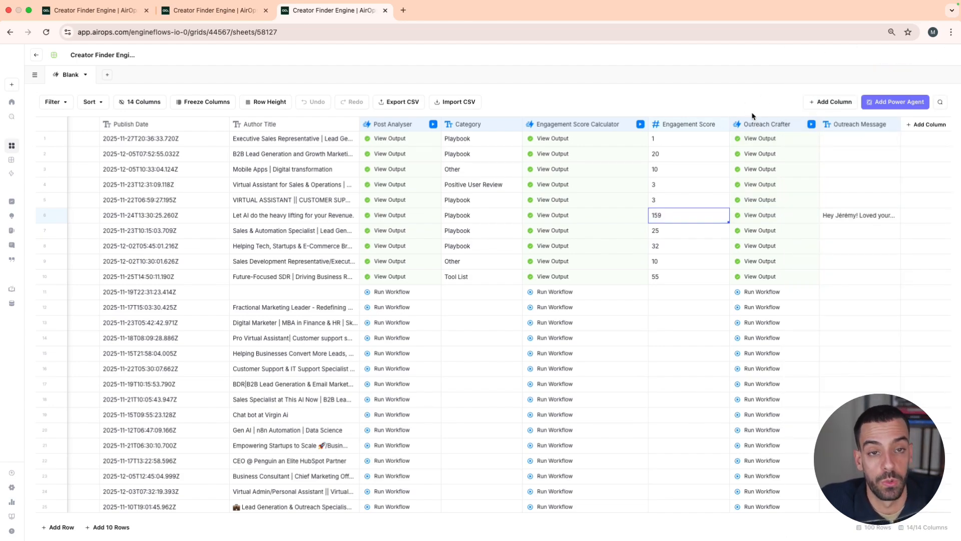
Open the Outreach Crafter column's workflow for editing and read the Python code of its Filter High-Engagement Playbook Posts step
{"action": "left_click", "coordinate": [798, 126]}
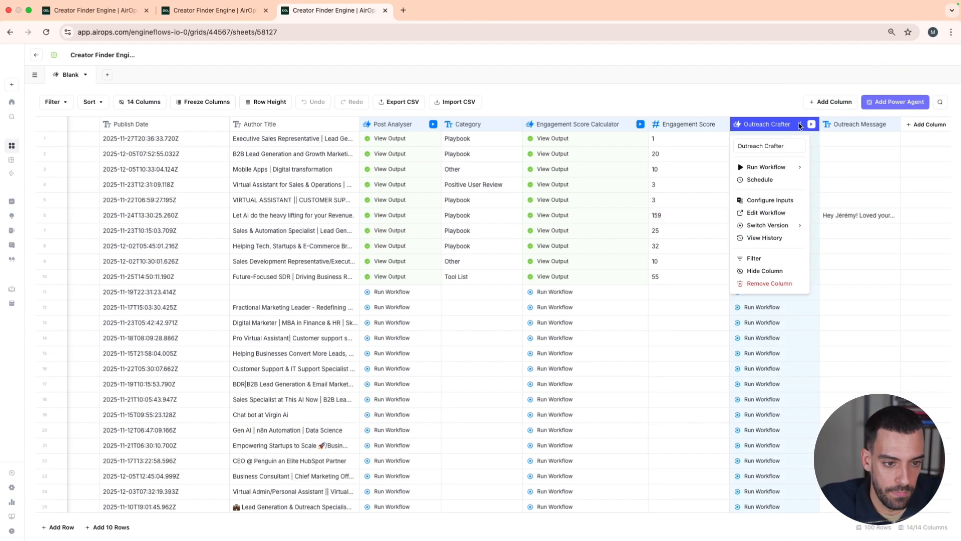
{"action": "left_click", "coordinate": [768, 214]}
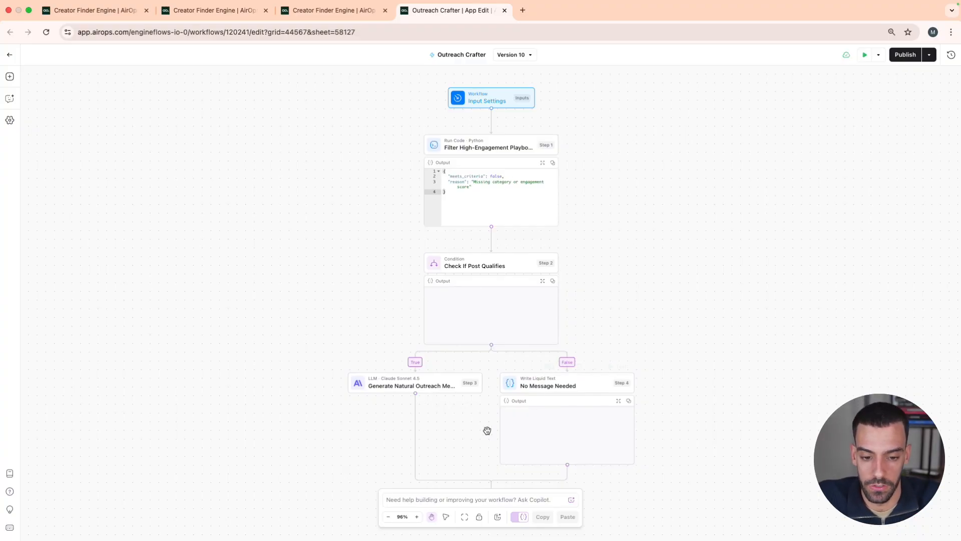
{"action": "mouse_move", "coordinate": [440, 144]}
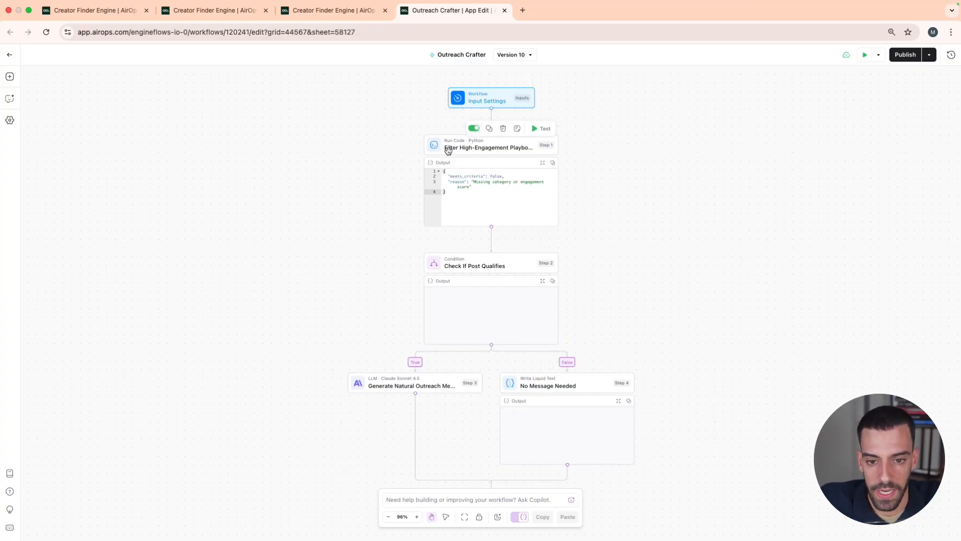
{"action": "left_click", "coordinate": [475, 149]}
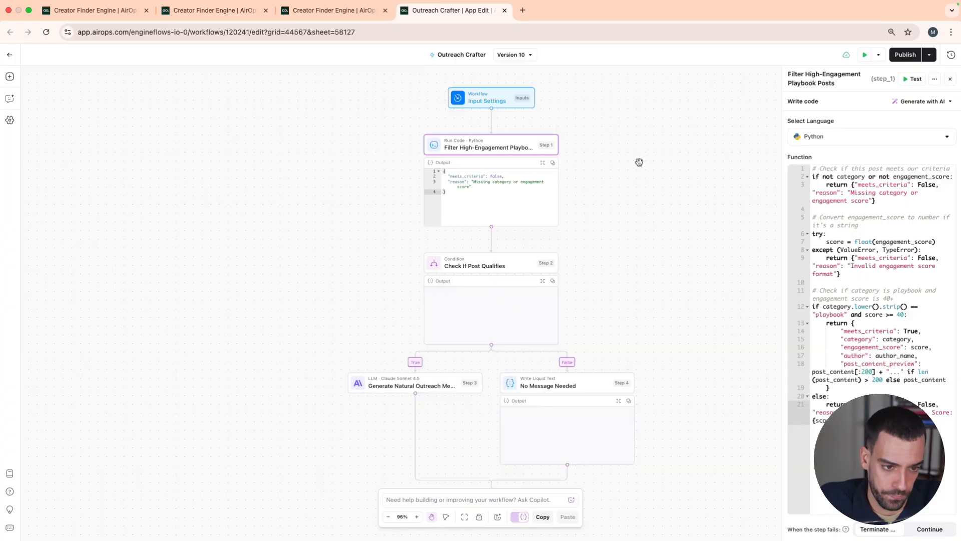
{"action": "left_click", "coordinate": [800, 185]}
{"action": "key", "text": "ctrl+a"}
{"action": "left_click_drag", "start_coordinate": [799, 185], "coordinate": [792, 170]}
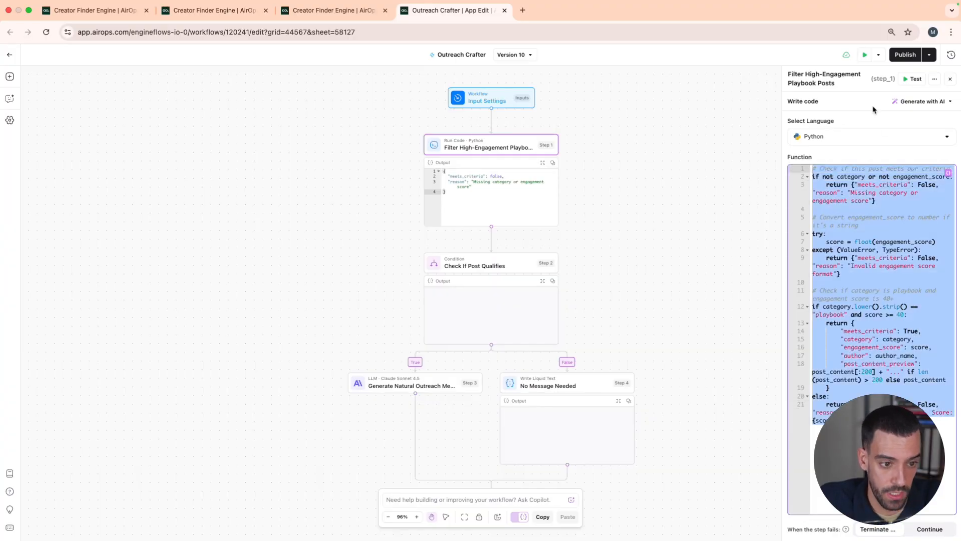
{"action": "left_click", "coordinate": [373, 215]}
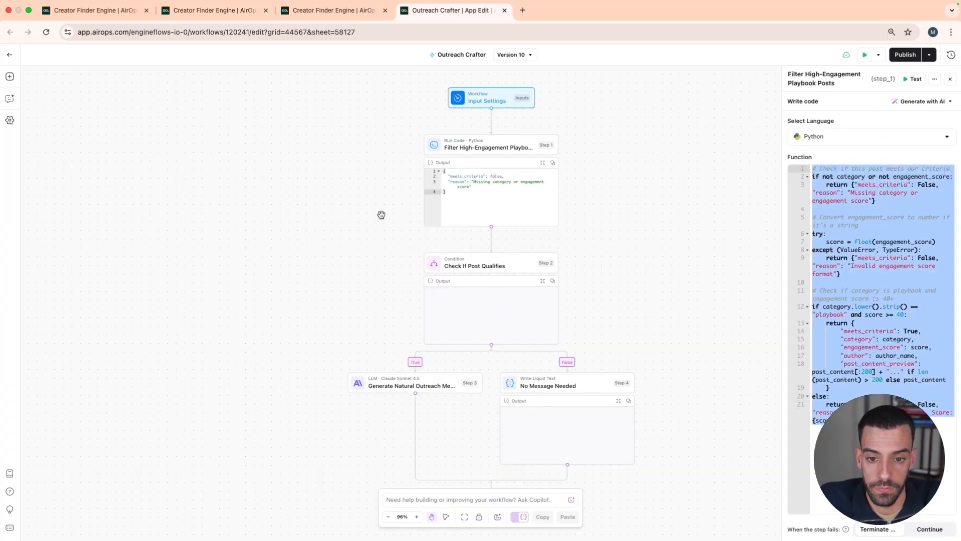
Examine the condition expression of the Check If Post Qualifies step
{"action": "left_click", "coordinate": [468, 266]}
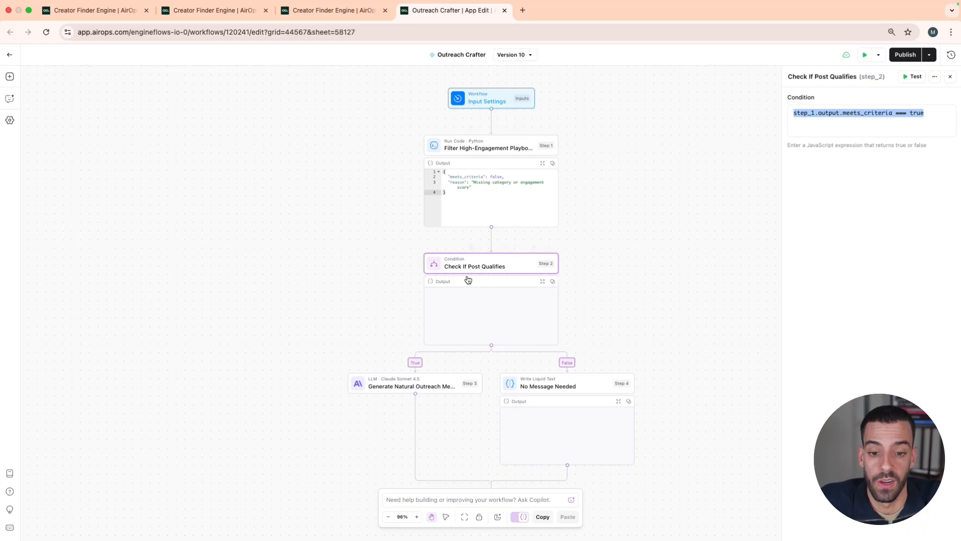
{"action": "left_click", "coordinate": [798, 112]}
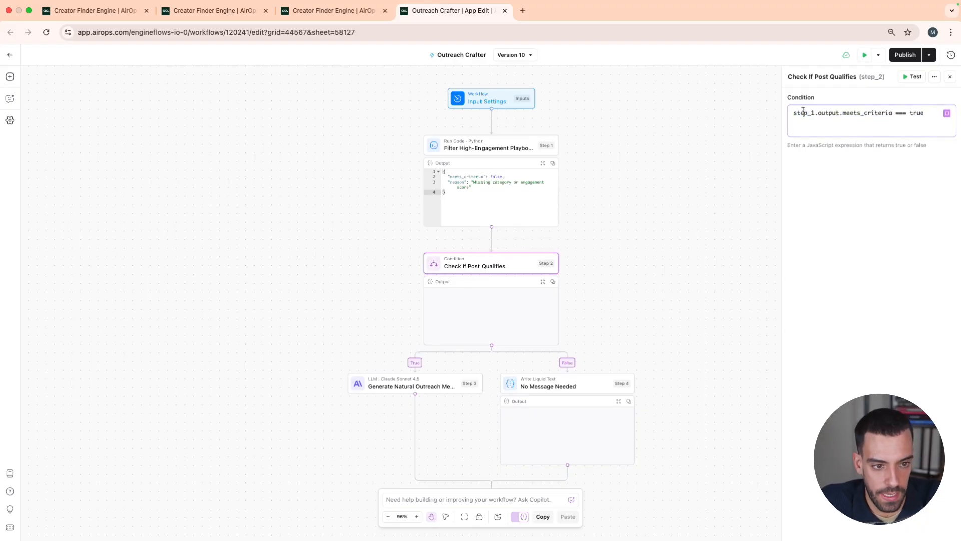
{"action": "left_click_drag", "start_coordinate": [798, 112], "coordinate": [925, 113]}
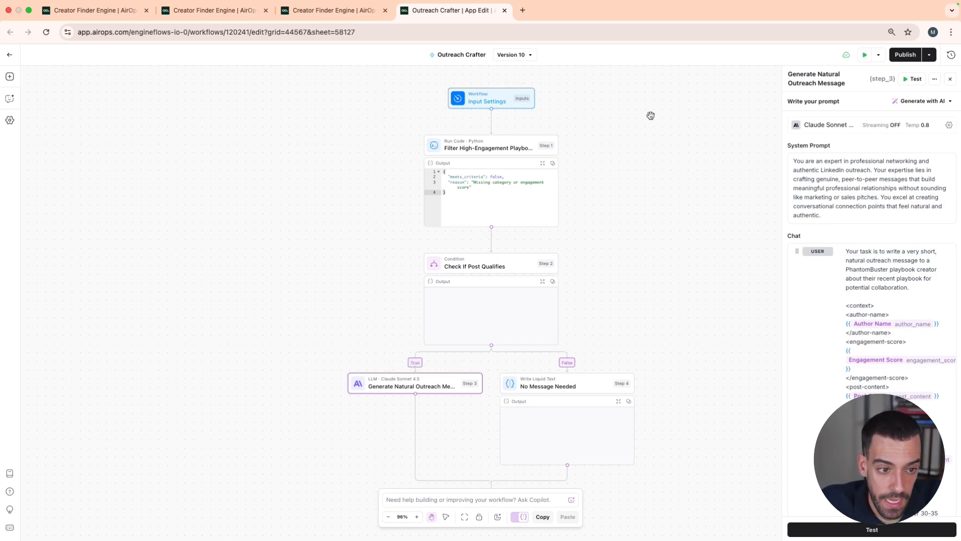
Read the system prompt and the full user prompt of the Generate Natural Outreach Message step, and close its settings
{"action": "left_click_drag", "start_coordinate": [821, 215], "coordinate": [787, 158]}
{"action": "left_click_drag", "start_coordinate": [823, 216], "coordinate": [802, 151]}
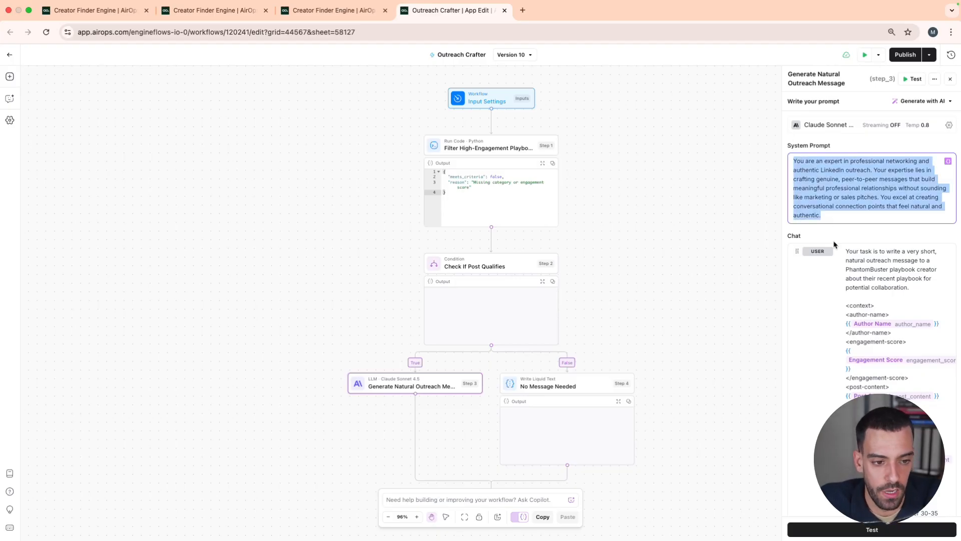
{"action": "left_click", "coordinate": [858, 235]}
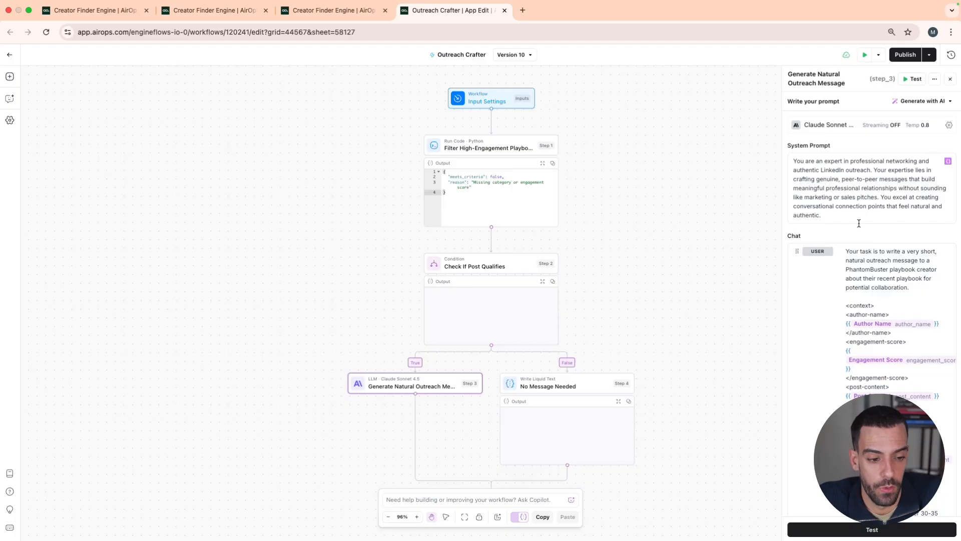
{"action": "scroll", "coordinate": [859, 223], "scroll_direction": "down", "scroll_amount": 1}
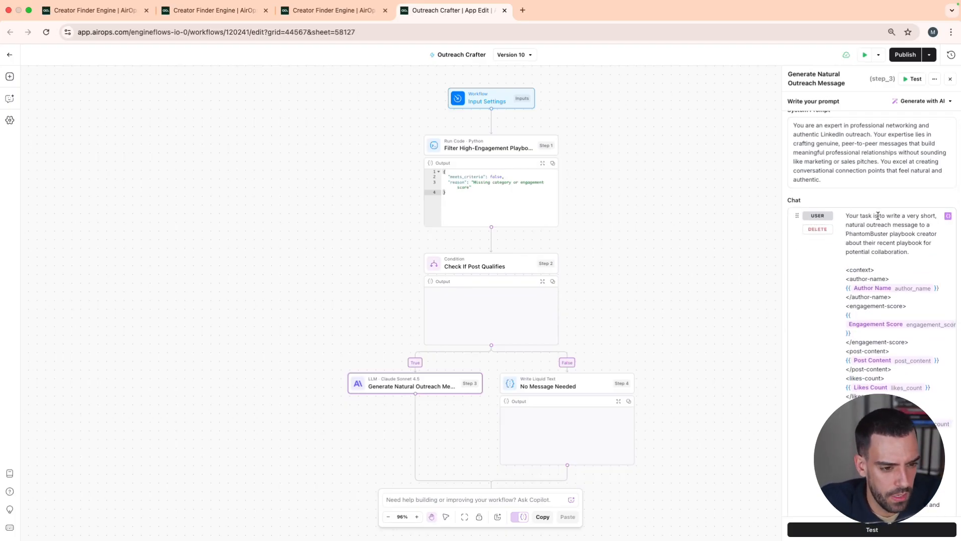
{"action": "scroll", "coordinate": [878, 215], "scroll_direction": "down", "scroll_amount": 3}
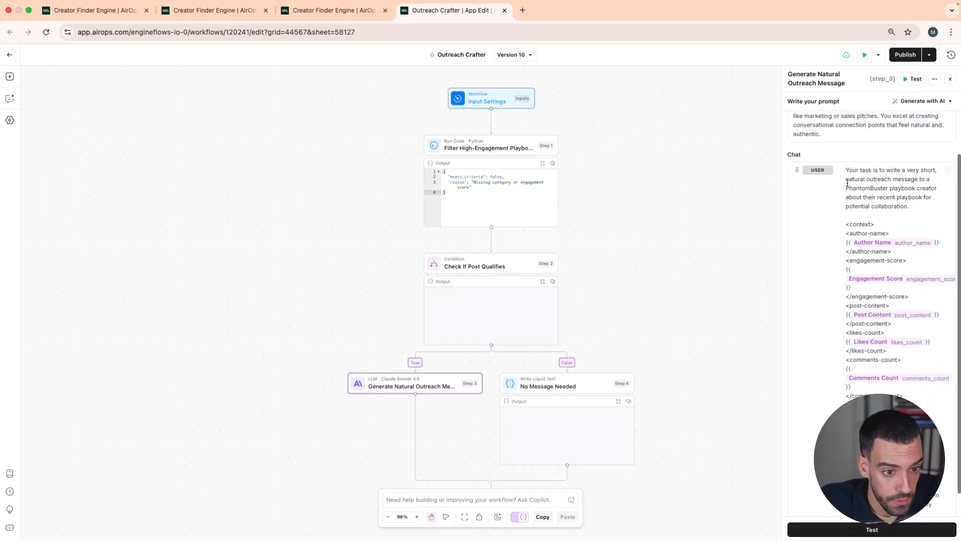
{"action": "scroll", "coordinate": [848, 183], "scroll_direction": "down", "scroll_amount": 5}
{"action": "left_click_drag", "start_coordinate": [898, 508], "coordinate": [787, 62]}
{"action": "left_click", "coordinate": [860, 232]}
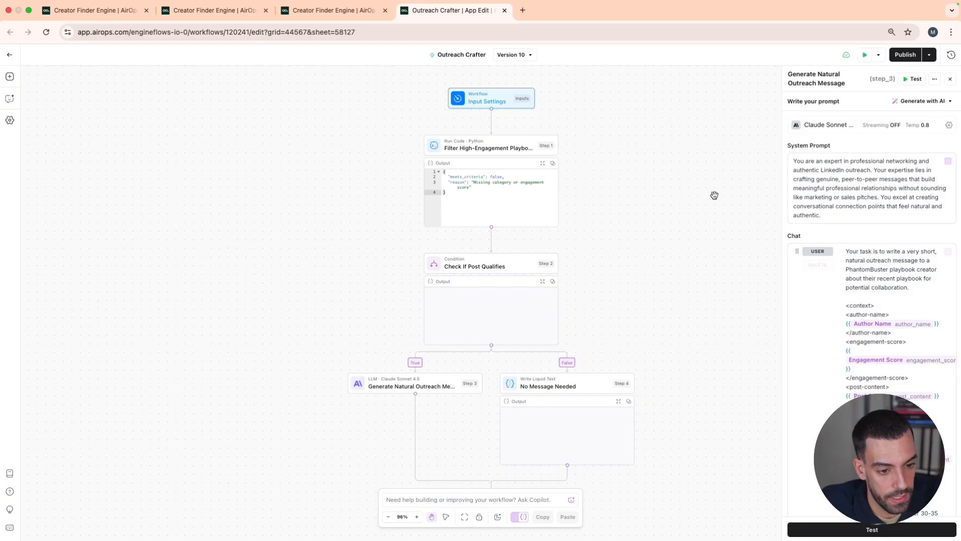
{"action": "left_click", "coordinate": [565, 332]}
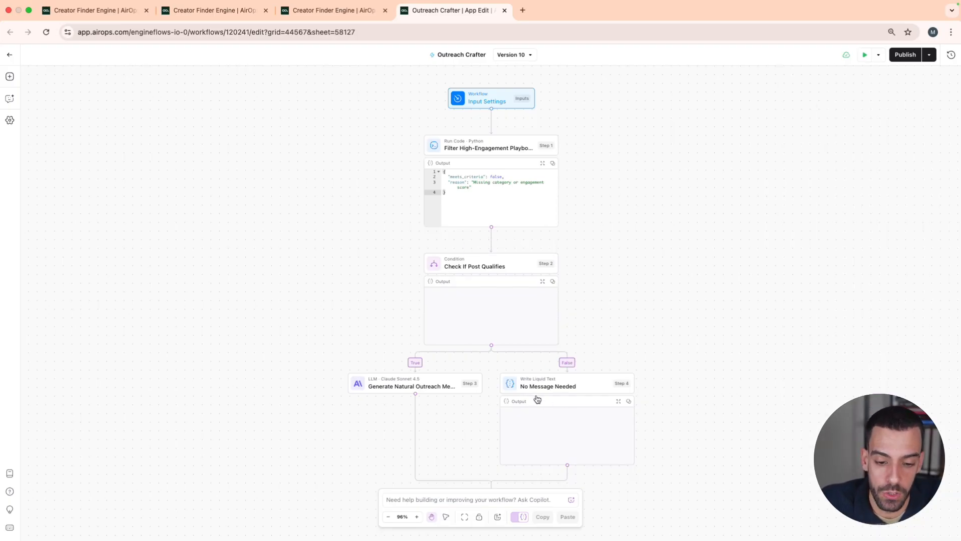
Look at the No Message Needed step on the False branch, and return to the Creator Finder Engine grid
{"action": "mouse_move", "coordinate": [526, 383]}
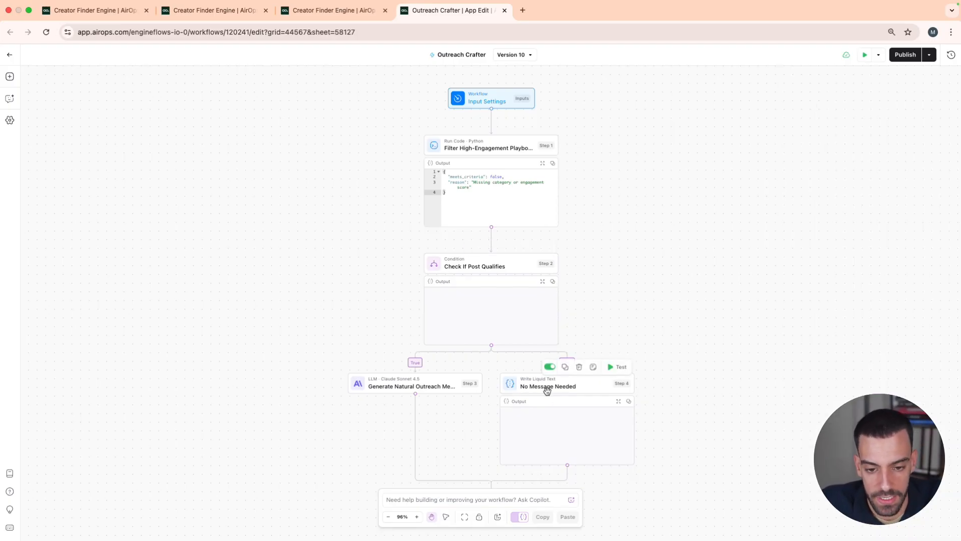
{"action": "scroll", "coordinate": [570, 410], "scroll_direction": "down", "scroll_amount": 1}
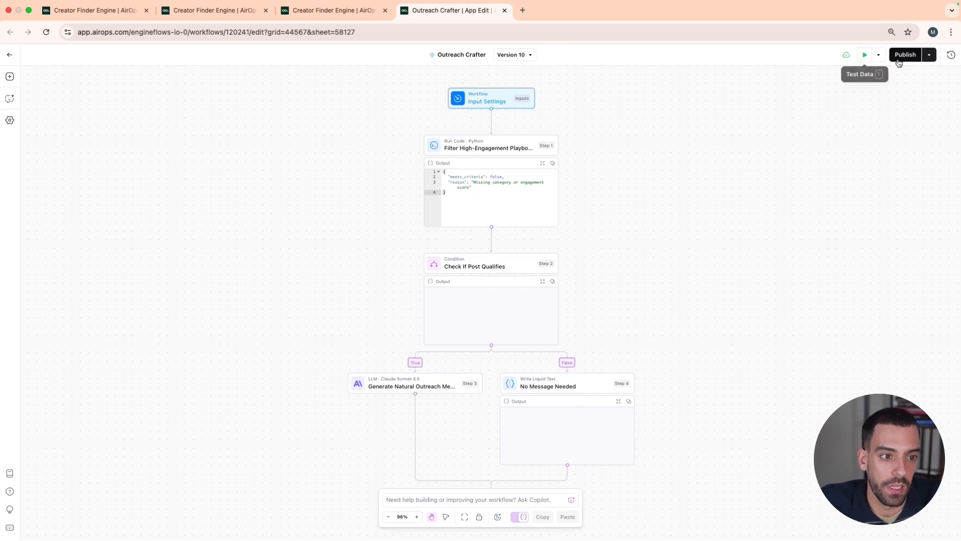
{"action": "left_click", "coordinate": [929, 55]}
{"action": "left_click", "coordinate": [833, 99]}
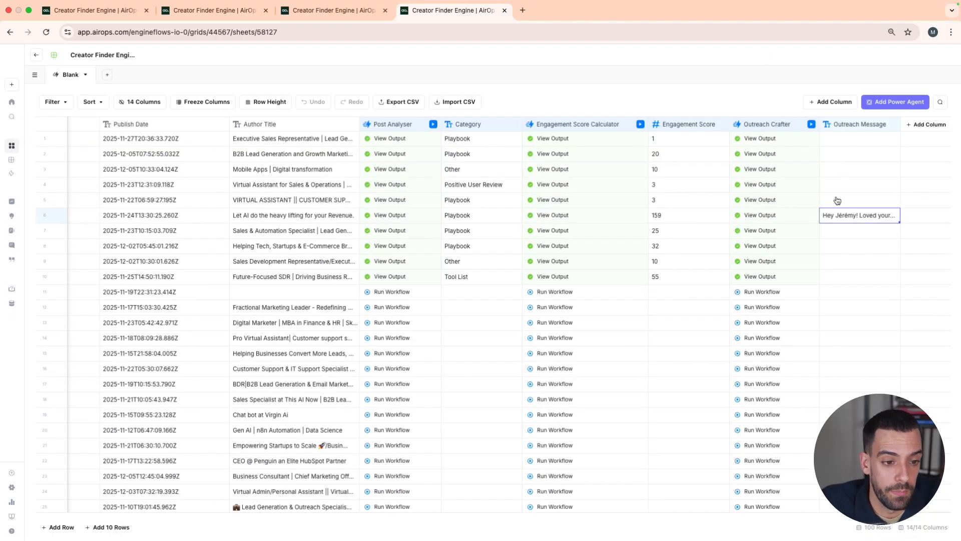
Read the full Outreach Message generated for the sixth row and close the cell
{"action": "double_click", "coordinate": [848, 218]}
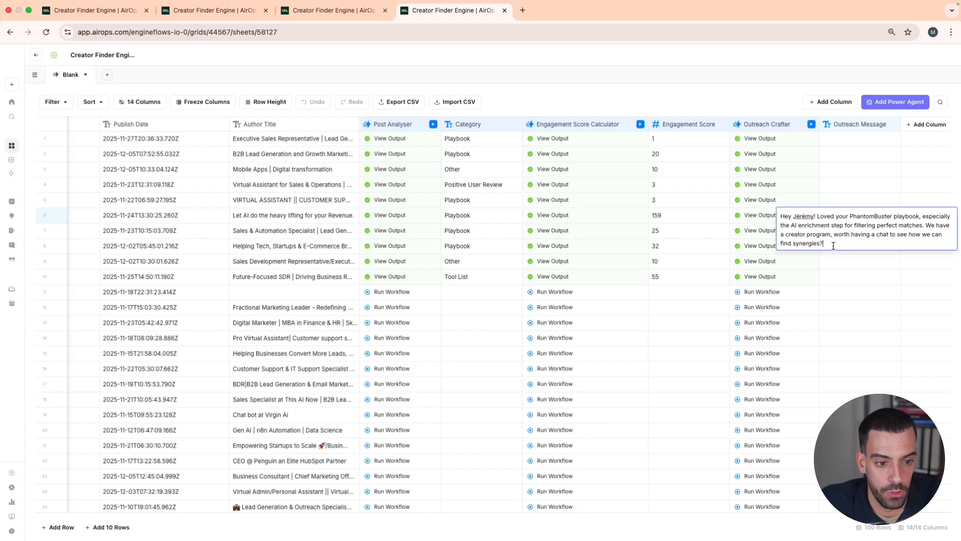
{"action": "left_click", "coordinate": [846, 184]}
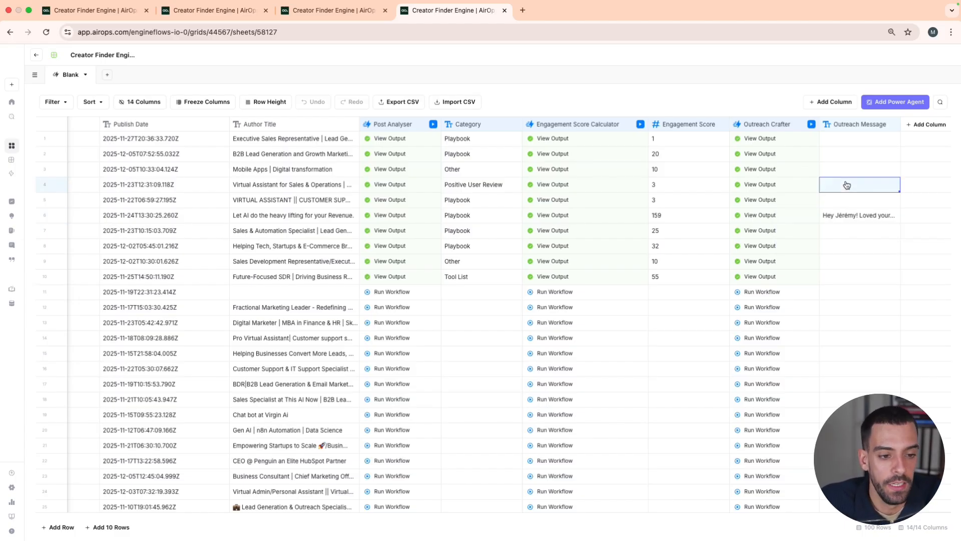
{"action": "double_click", "coordinate": [840, 213]}
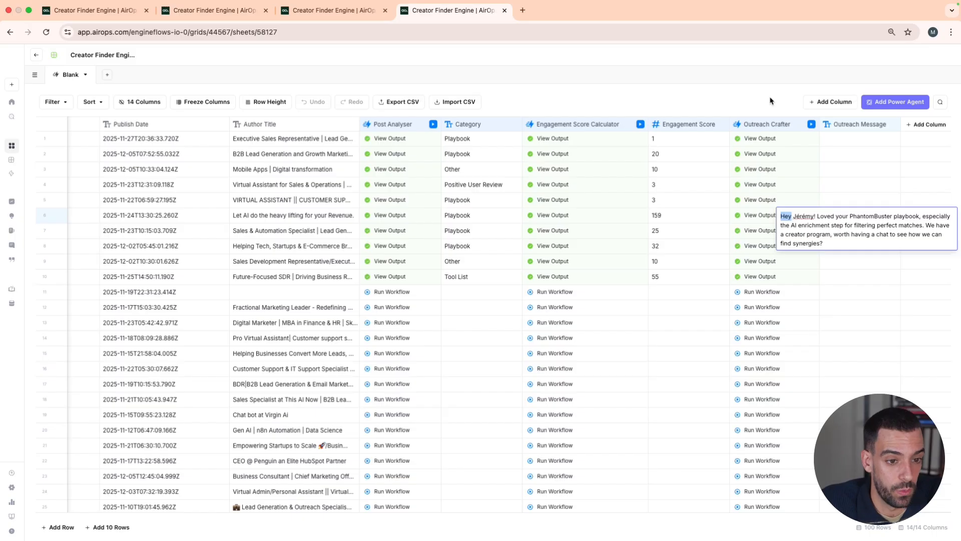
{"action": "left_click", "coordinate": [770, 100]}
Reopen the Outreach Crafter workflow, look at the Refine Prompt option for Generate Natural Outreach Message, and close it without entering feedback
{"action": "left_click", "coordinate": [801, 125]}
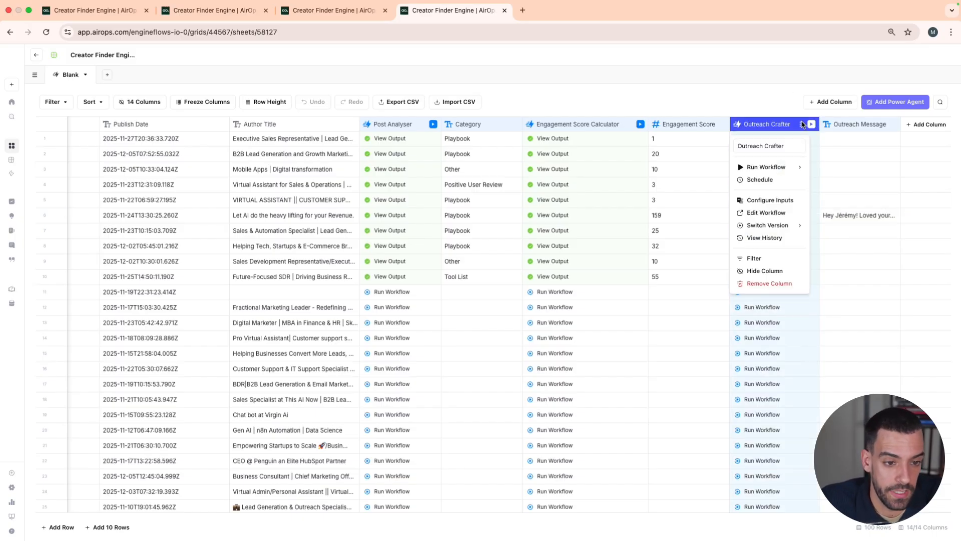
{"action": "left_click", "coordinate": [757, 214]}
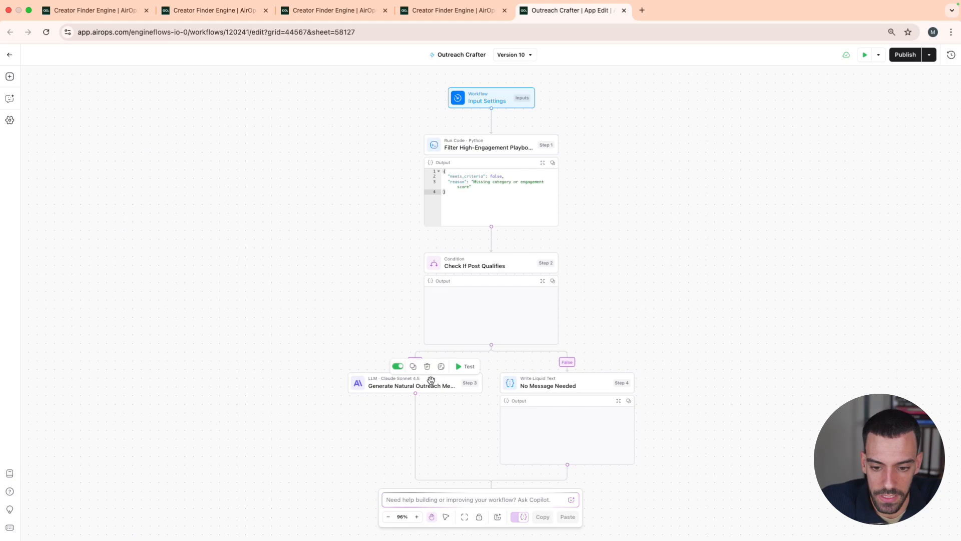
{"action": "left_click", "coordinate": [431, 380]}
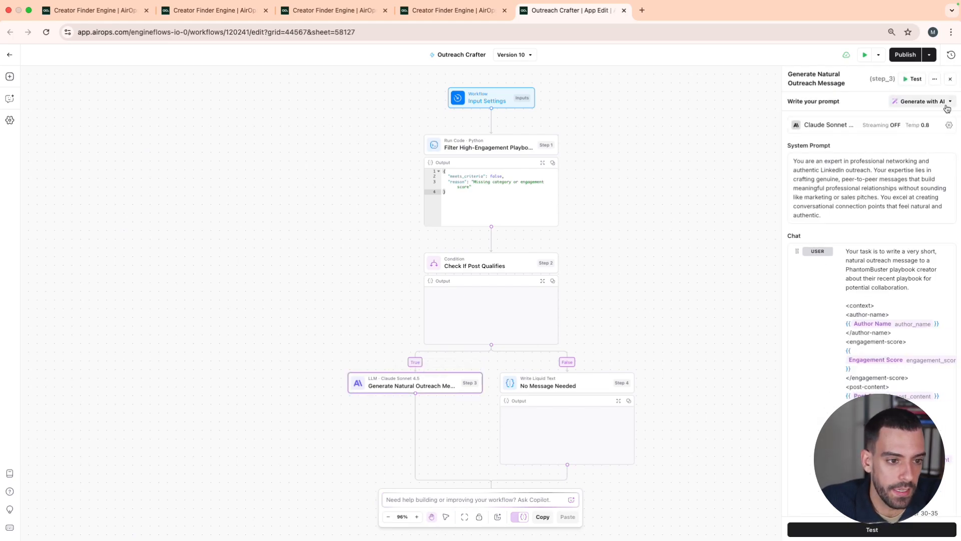
{"action": "left_click", "coordinate": [947, 102]}
{"action": "left_click", "coordinate": [900, 151]}
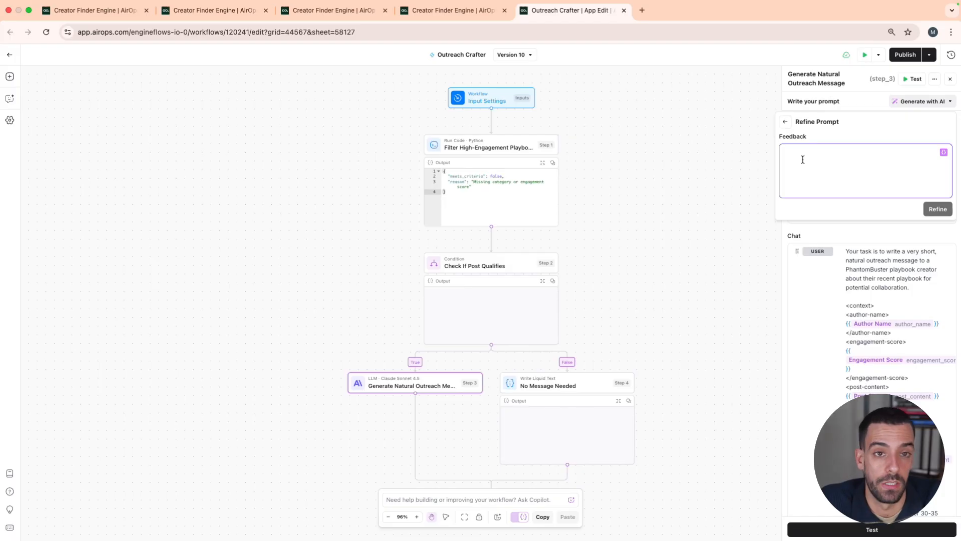
{"action": "key", "text": "Escape"}
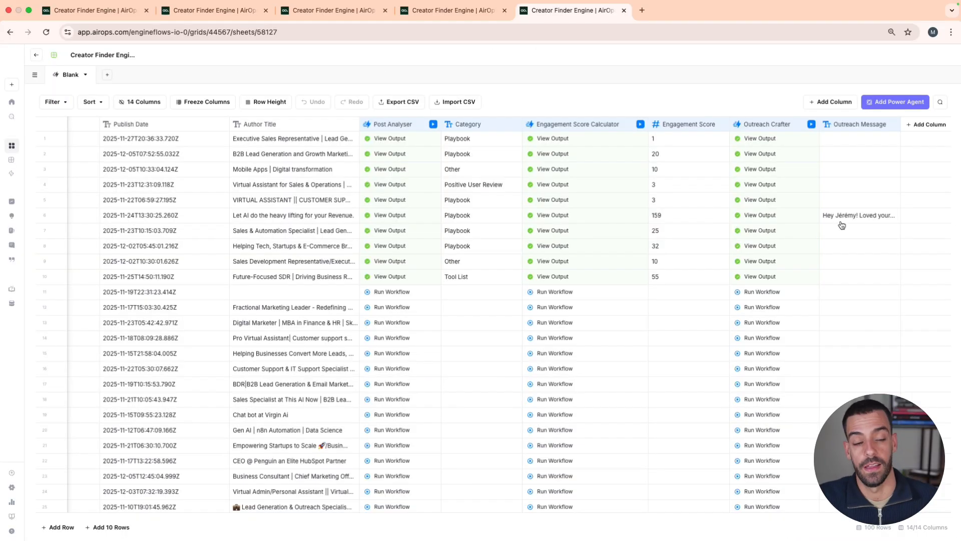